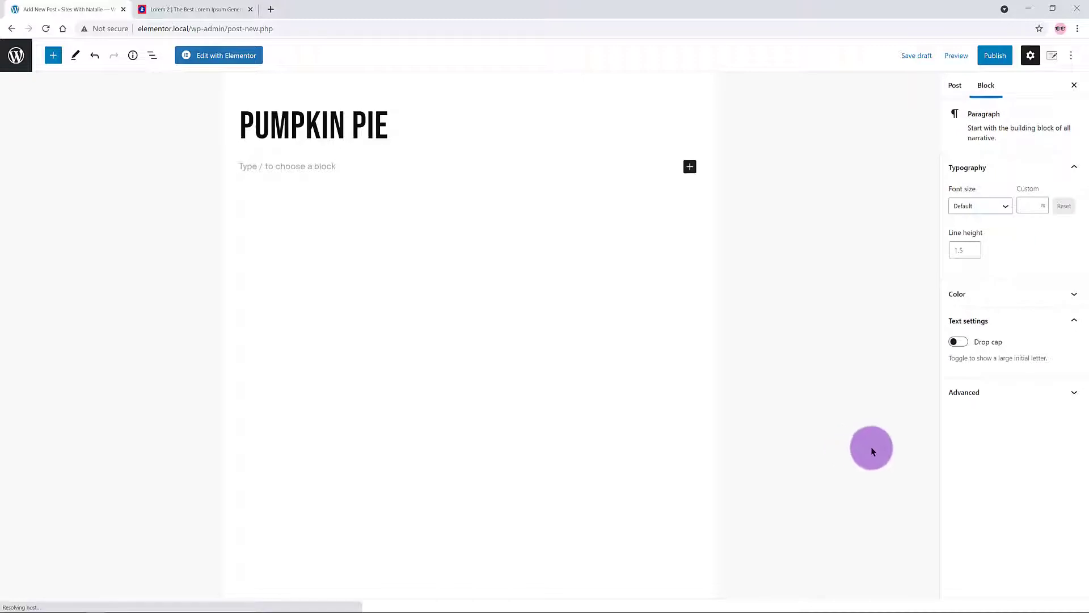
Step: Switch the sidebar to the post-level settings of the new Pumpkin Pie post
left_click(527, 127)
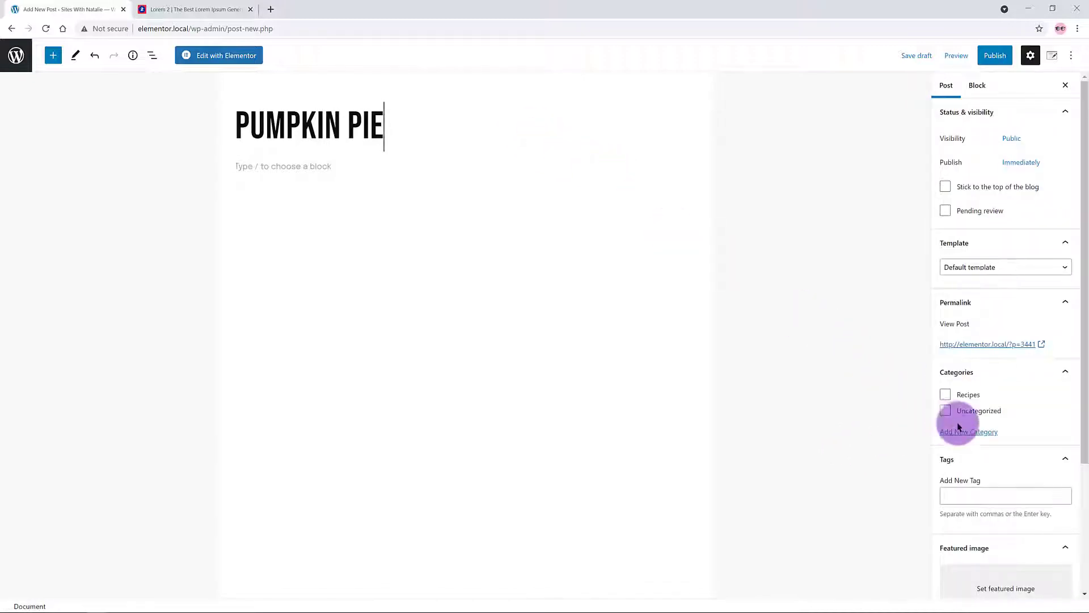
Step: Create a new 'Vegetables' category and assign it to the post
left_click(977, 433)
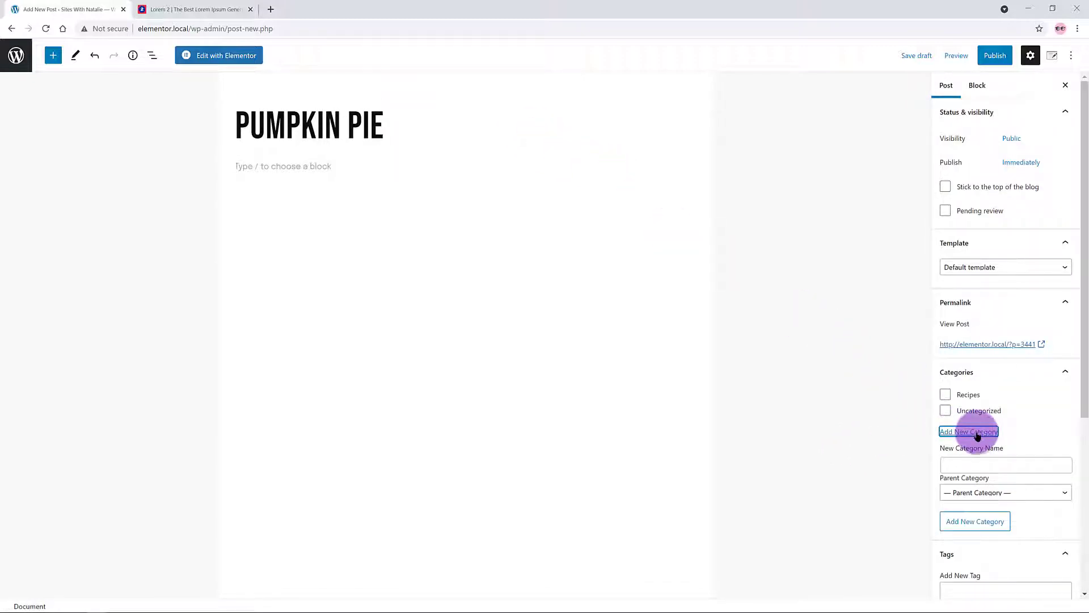
left_click(959, 464)
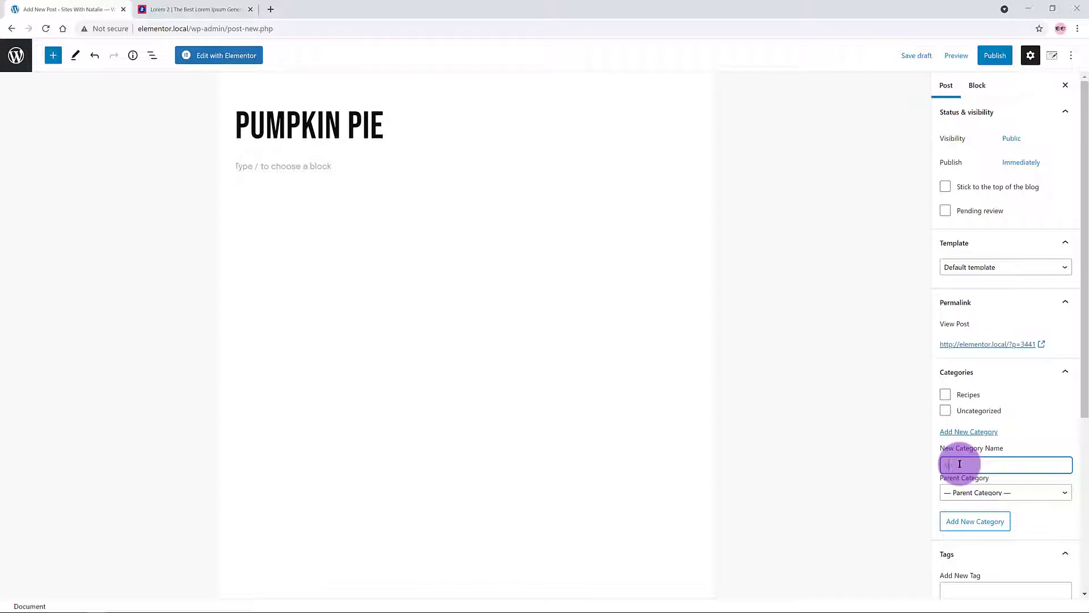
type("vEGETABLES")
left_click_drag(999, 464, 877, 458)
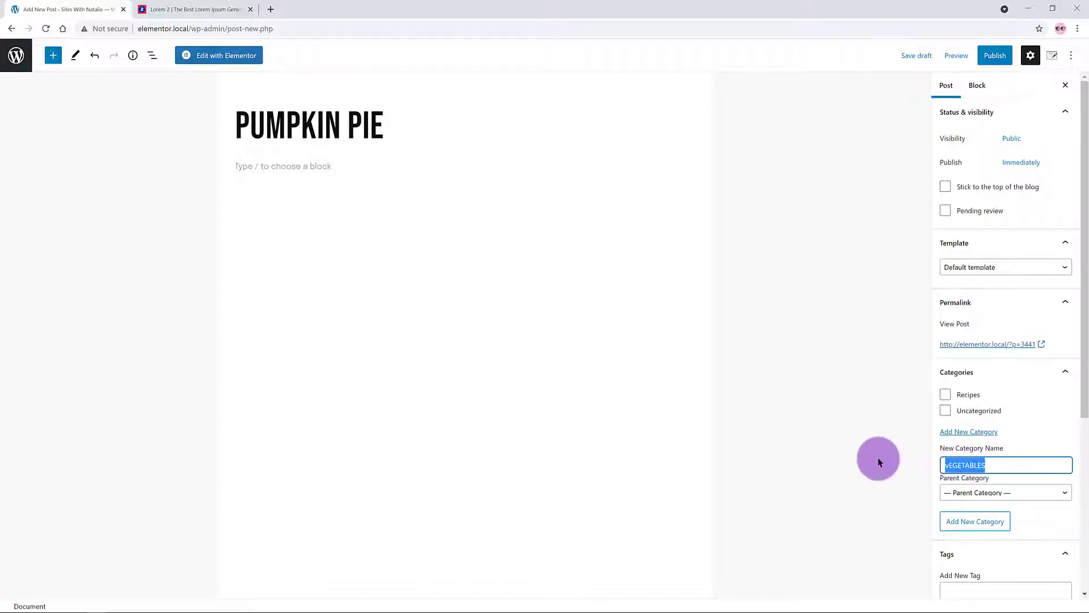
type("Vegeta")
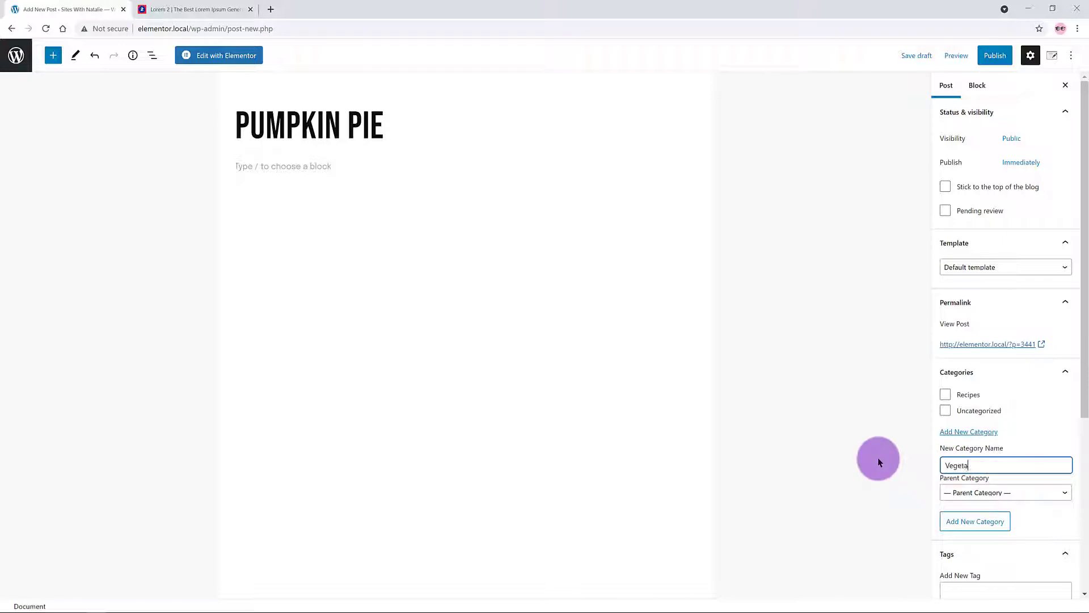
type("bles")
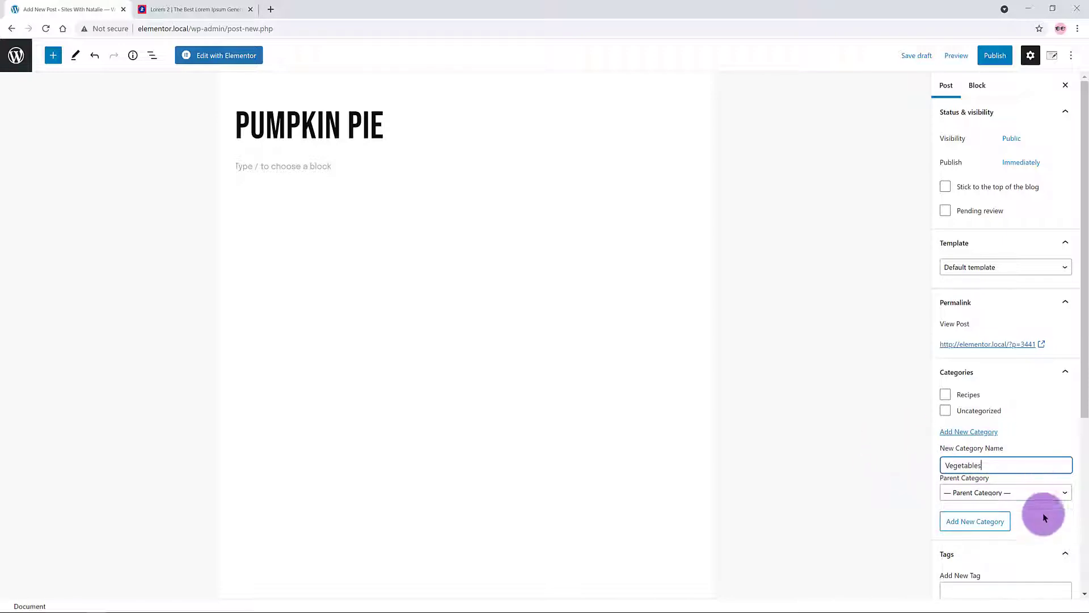
left_click(997, 527)
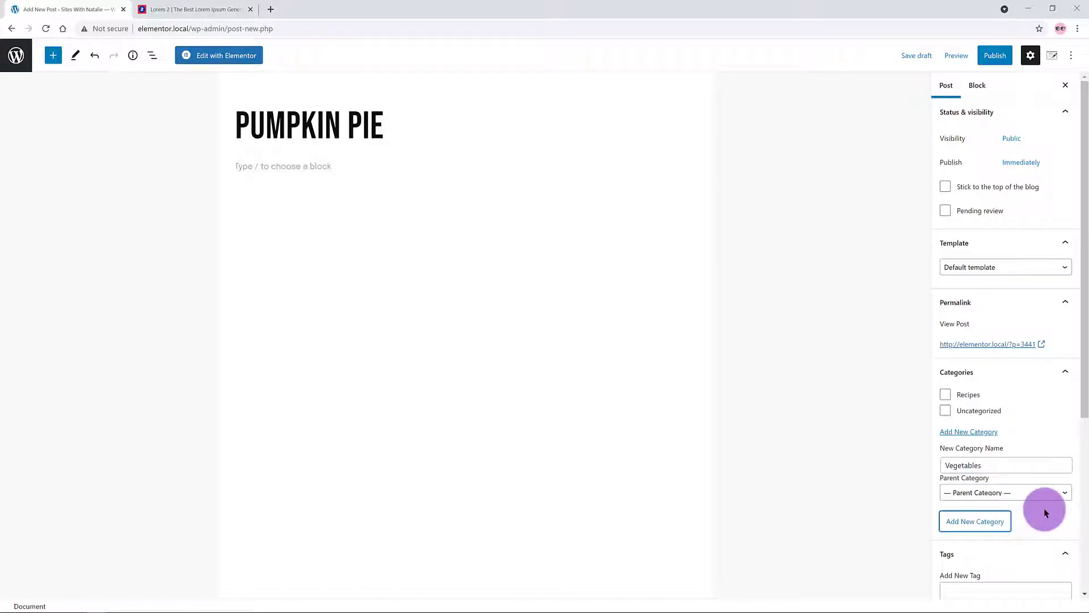
Step: Add three tags to the Pumpkin Pie post and save it as a draft
scroll(972, 376, "down", 3)
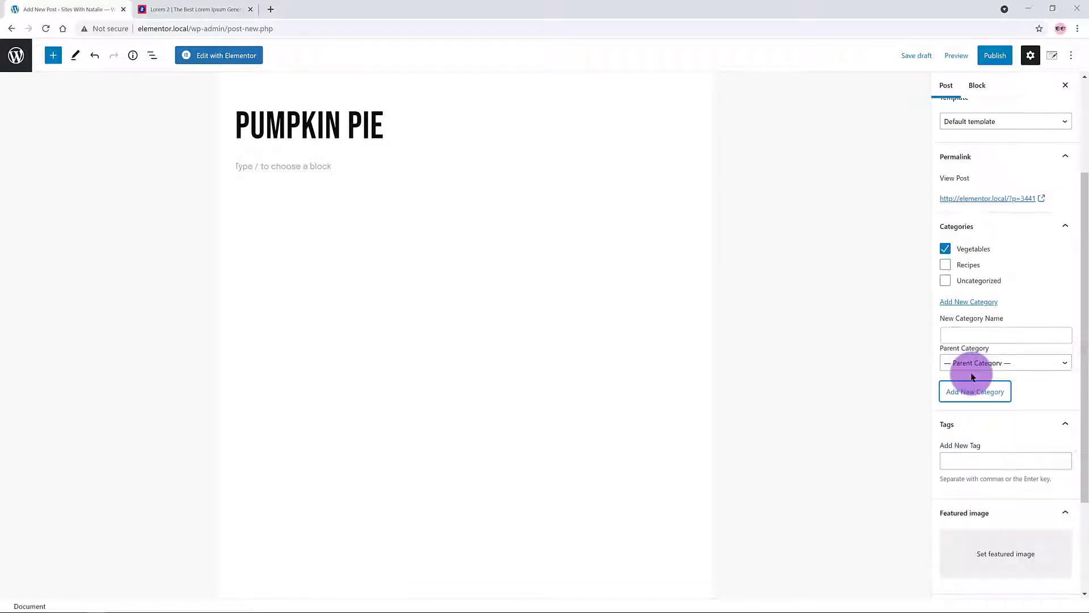
left_click(969, 458)
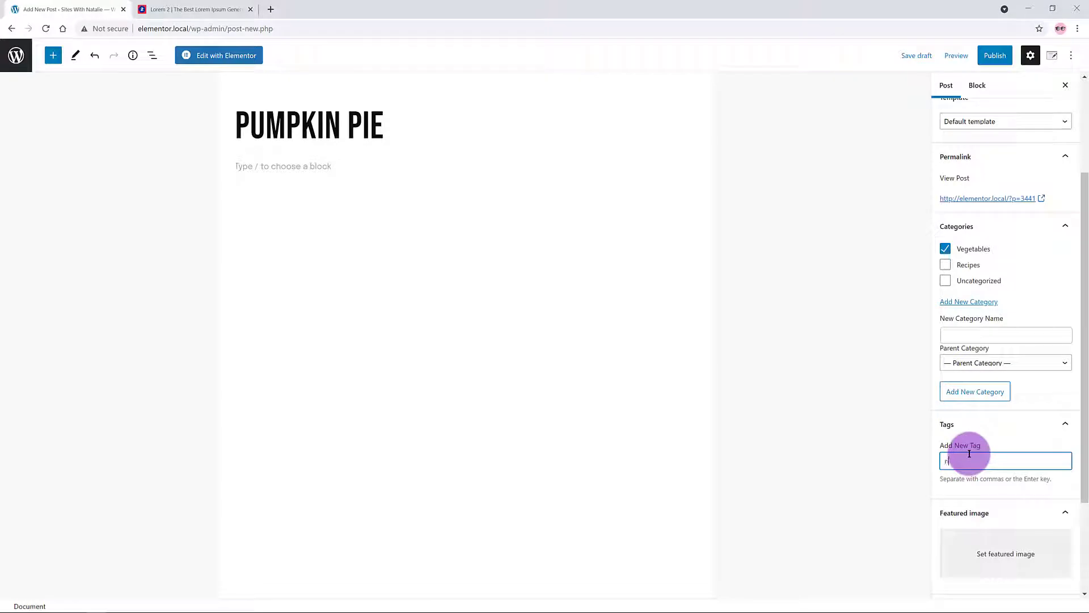
type("rgette tomato")
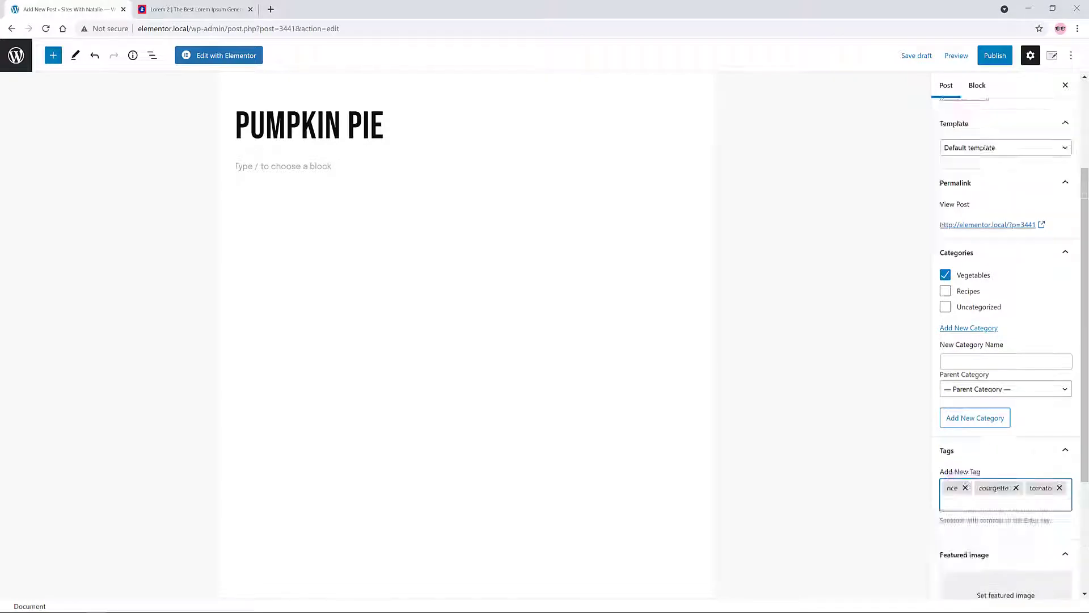
left_click(689, 166)
left_click(690, 166)
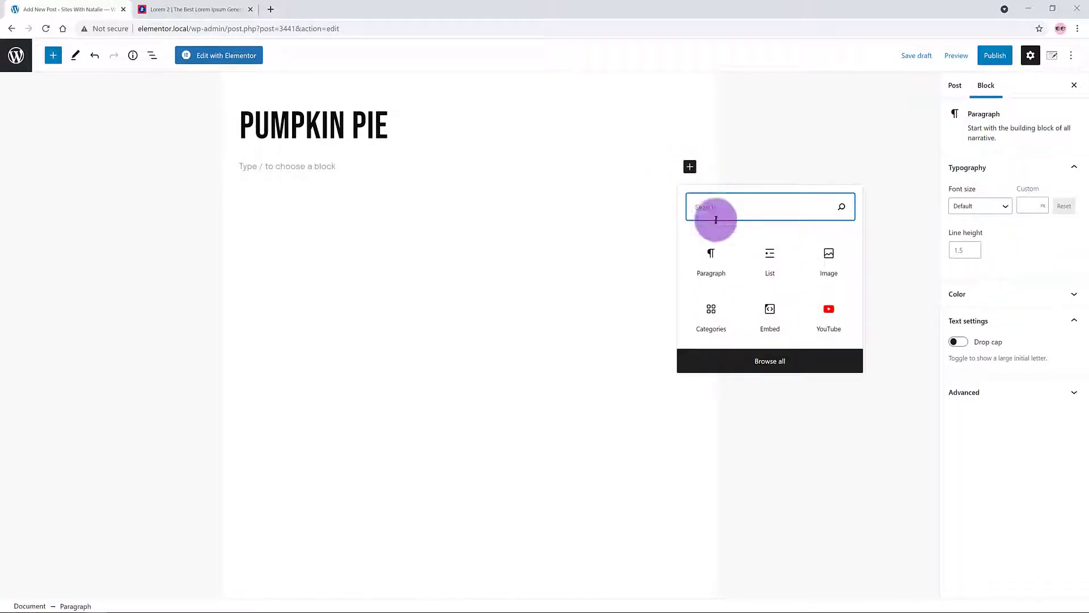
Step: Fill the body with pasted lorem ipsum paragraphs in a Paragraph block
left_click(712, 261)
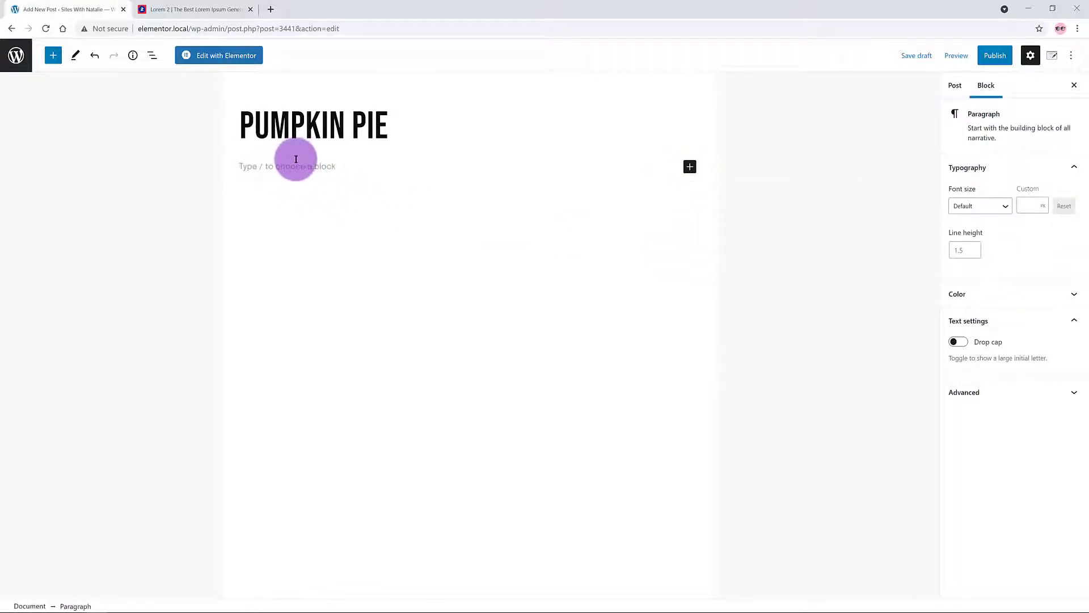
type("Lorem ipsum dolor sit amet, consectetuer adipiscing elit. Donec odio. Quisque volutpat mattis eros. Nullam malesuada erat ut turpis. Suspendisse urna nibh, viverra non, semper suscipit, posuere a, pede.  Donec nec justo eget felis facilisis fermentum. Aliquam porttitor mauris sit amet orci. Aenean dignissim pellentesque felis.  Morbi in sem quis dui placerat ornare. Pellentesque odio nisi, euismod in, pharetra a, ultricies in, diam. Sed arcu. Cras consequat.  Praesent dapibus, neque id cursus faucibus, tortor neque egestas auguae, eu vulputate magna eros eu erat. Aliquam erat volutpat. Nam dui mi, tincidunt quis, accumsan porttitor, facilisis luctus, metus.")
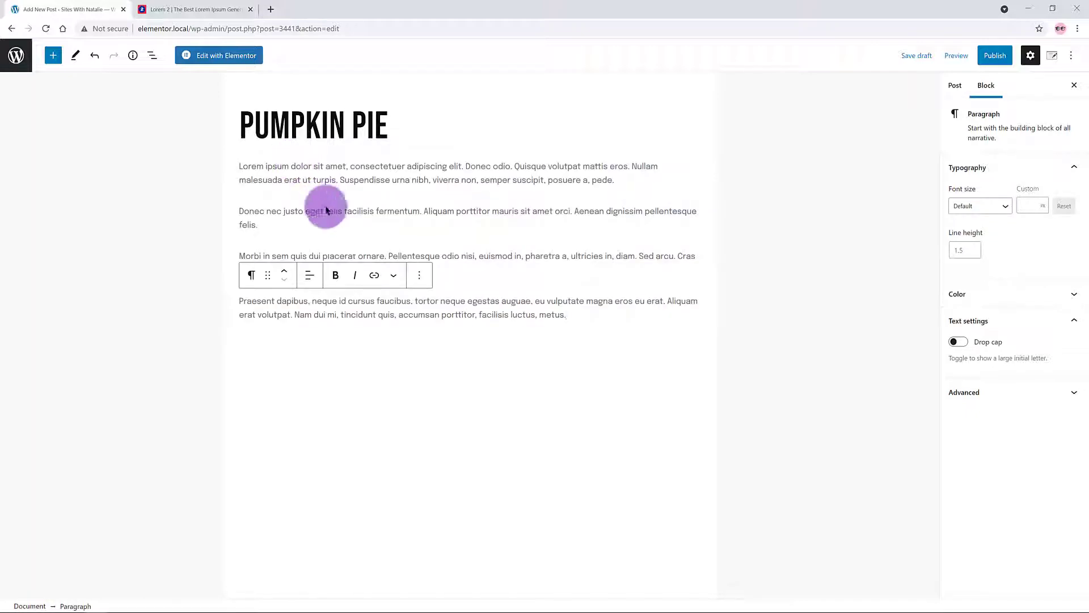
type("Lorem ipsum dolor sit amet, consectetuer adipiscing elit. Donec odio. Quisque volutpat mattis eros. Nullam malesuada erat ut turpis. Suspendisse urna nibh, viverra non, semper suscipit, posuere a, pede. Donec nec justo eget felis facilisis fermentum. Aliquam porttitor mauris sit amet orci. Aenean dignissim pellentesque felis. Morbi in sem quis dui placerat ornare. Pellentesque odio nisi, euismod in, pharetra a, ultricies in, diam. Sed arcu. Cras consequat. Praesent dapibus, neque id cursus faucibus, tortor neque egestas auguae, eu vulputate magna eros eu erat. Aliquam erat volutpat. Nam dui mi, tincidunt quis, accumsan porttitor, facilisis luctus, metus.")
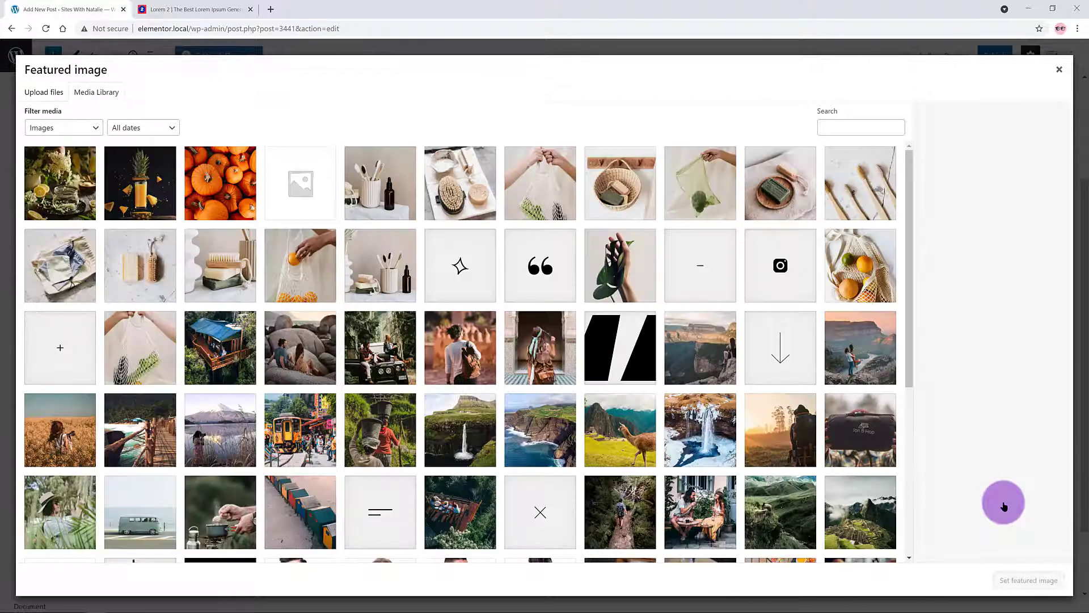
Step: Set 12.jpg as the post's featured image
left_click(85, 181)
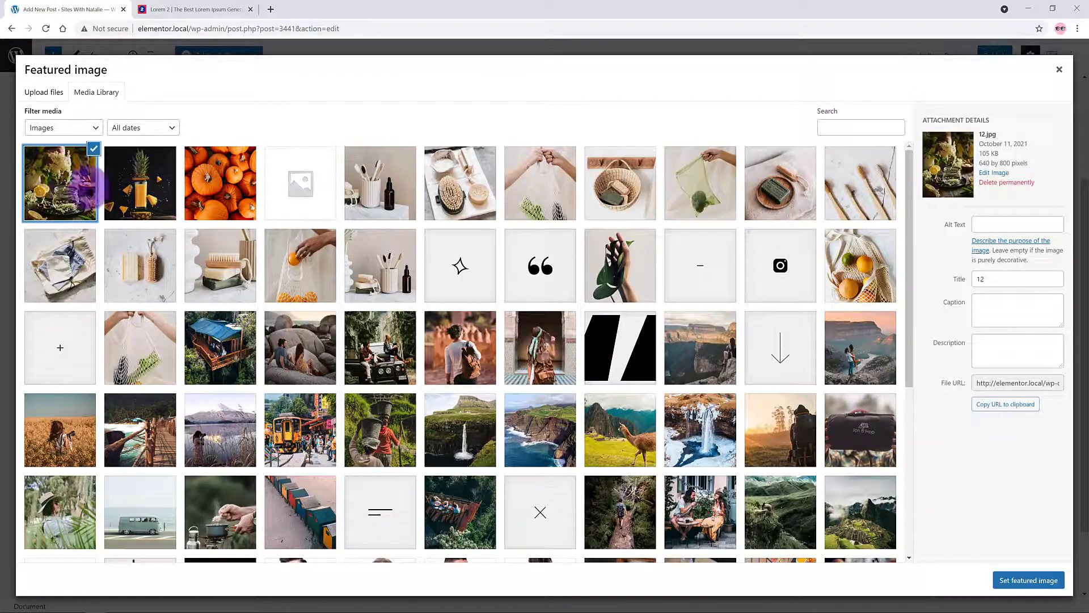
left_click(1028, 579)
scroll(917, 548, "down", 3)
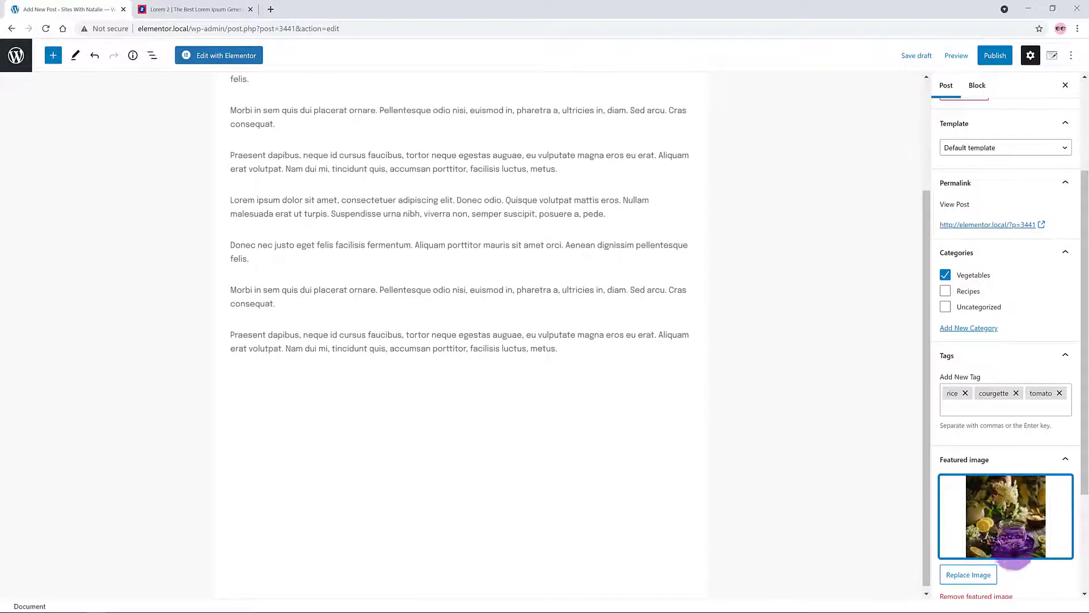
scroll(1020, 539, "down", 3)
Step: Paste an excerpt and publish the Pumpkin Pie post
left_click(977, 520)
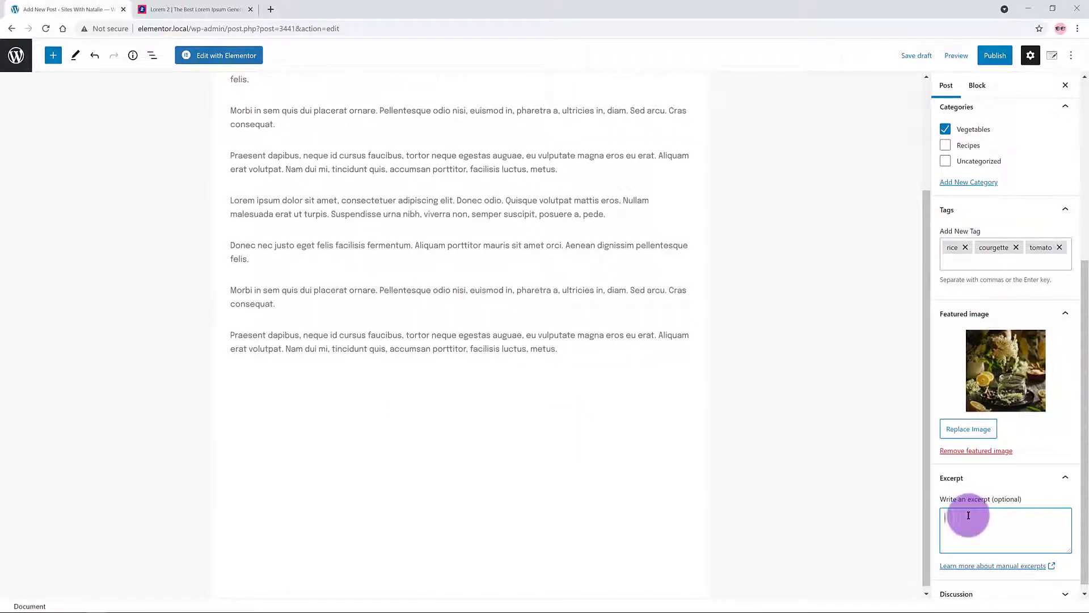
key("ctrl+v")
left_click(994, 55)
left_click(985, 56)
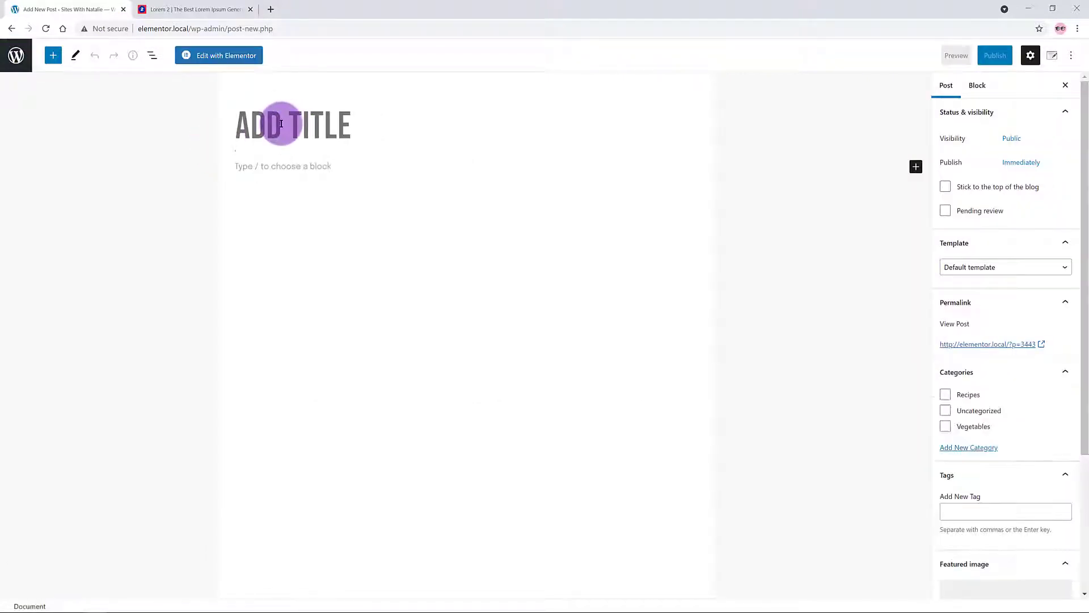
Step: Title the post Quiche and create a Quiche category for it
type("Quiche")
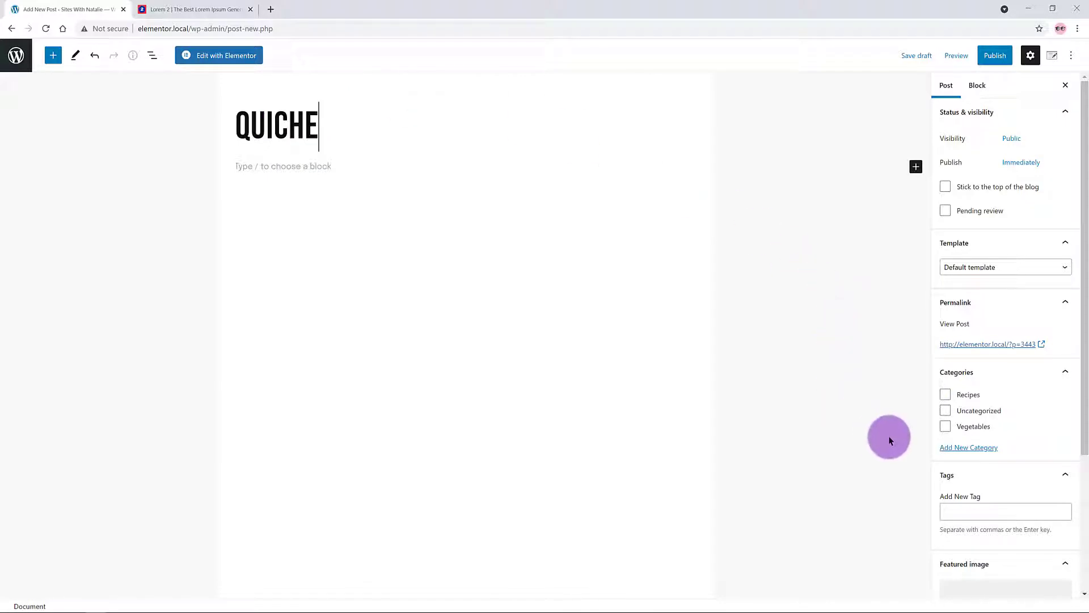
left_click(960, 448)
left_click(960, 480)
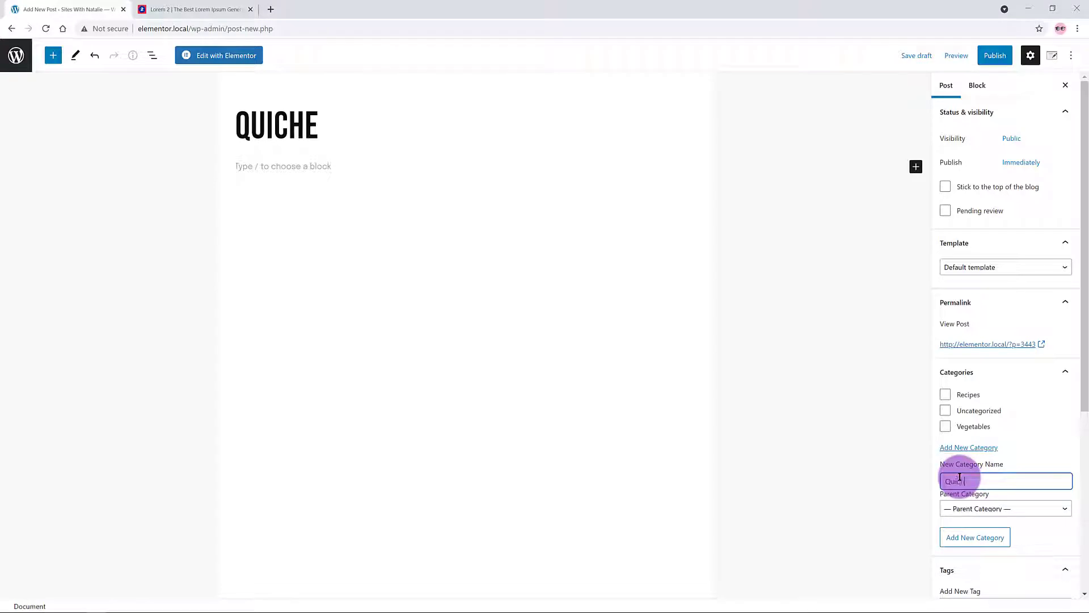
left_click(990, 539)
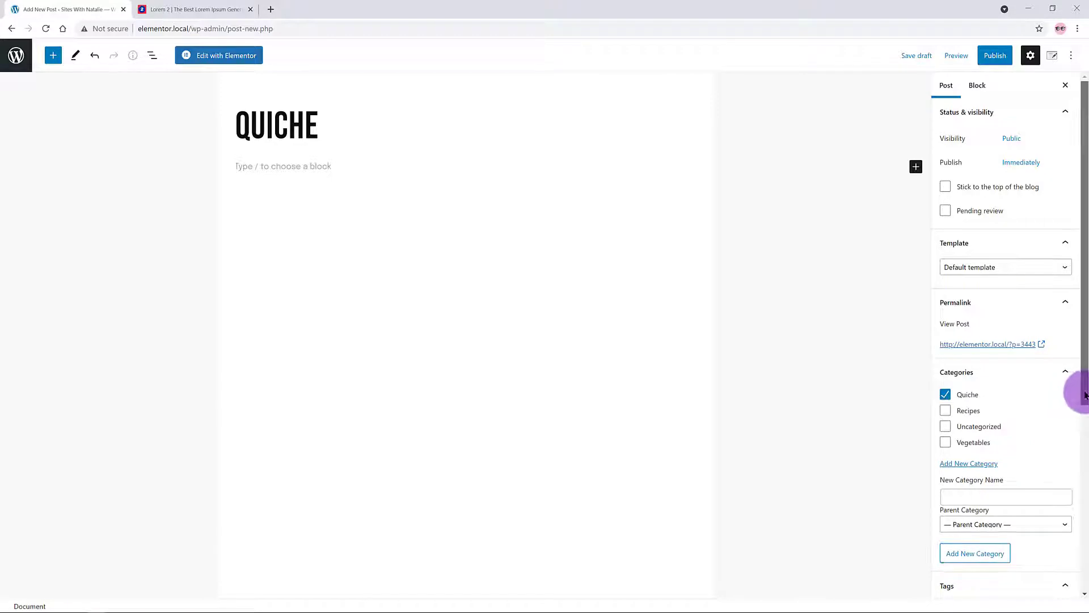
left_click_drag(1082, 389, 1082, 443)
Step: Tag the Quiche post with vegetables and mushroom
left_click(955, 516)
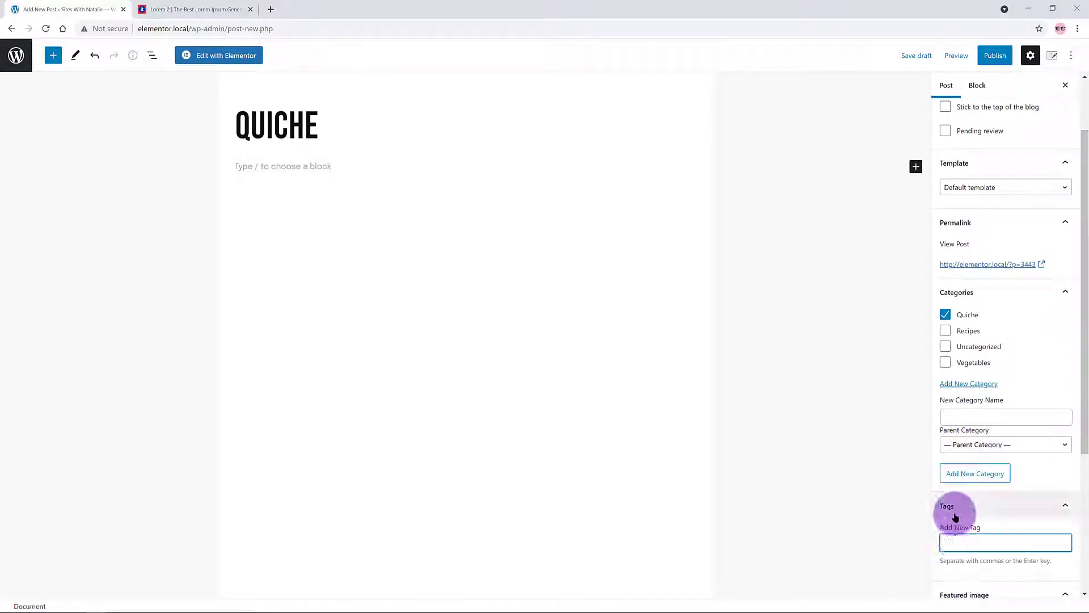
type("vegetables")
key("Return")
type("mushroom")
key("Return")
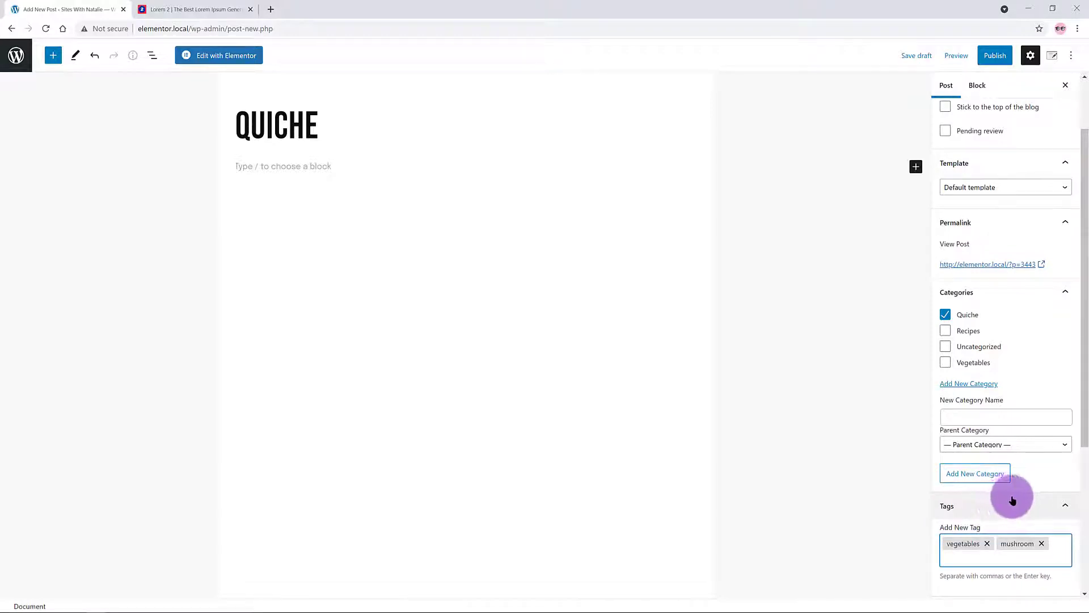
left_click(1005, 501)
Step: Set the pineapple image 13.jpg as the featured image
left_click(1002, 434)
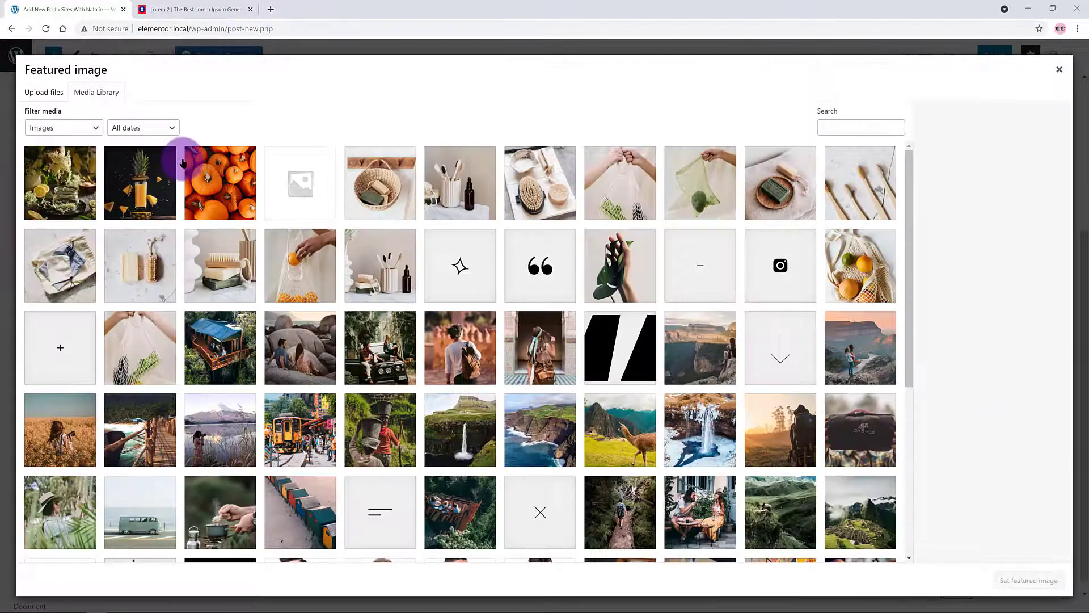
left_click(158, 165)
left_click(1027, 580)
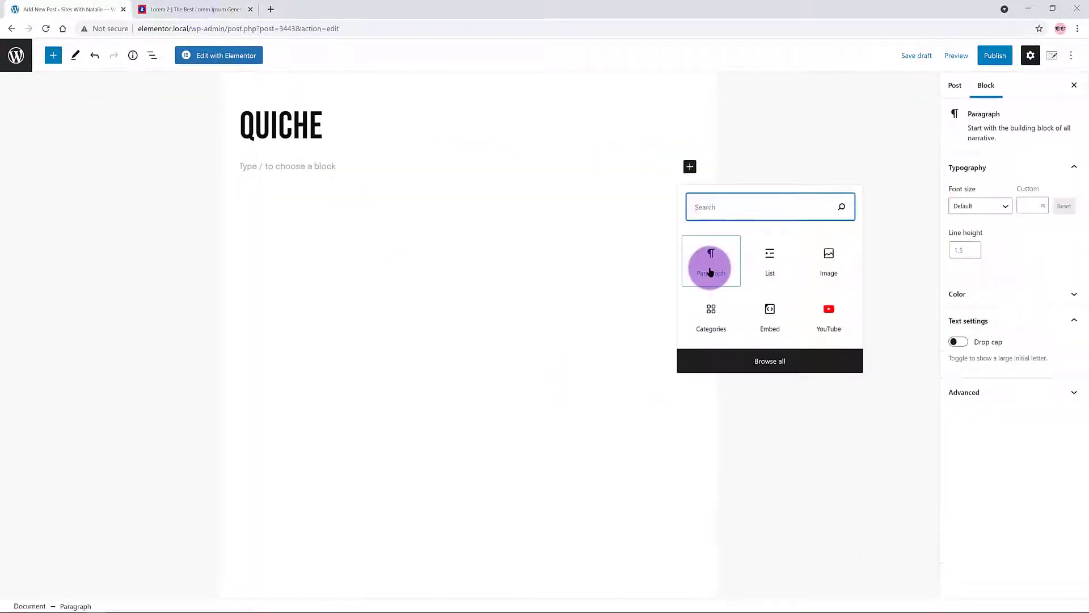
Step: Paste ten lorem ipsum paragraphs into the Quiche post body
left_click(710, 268)
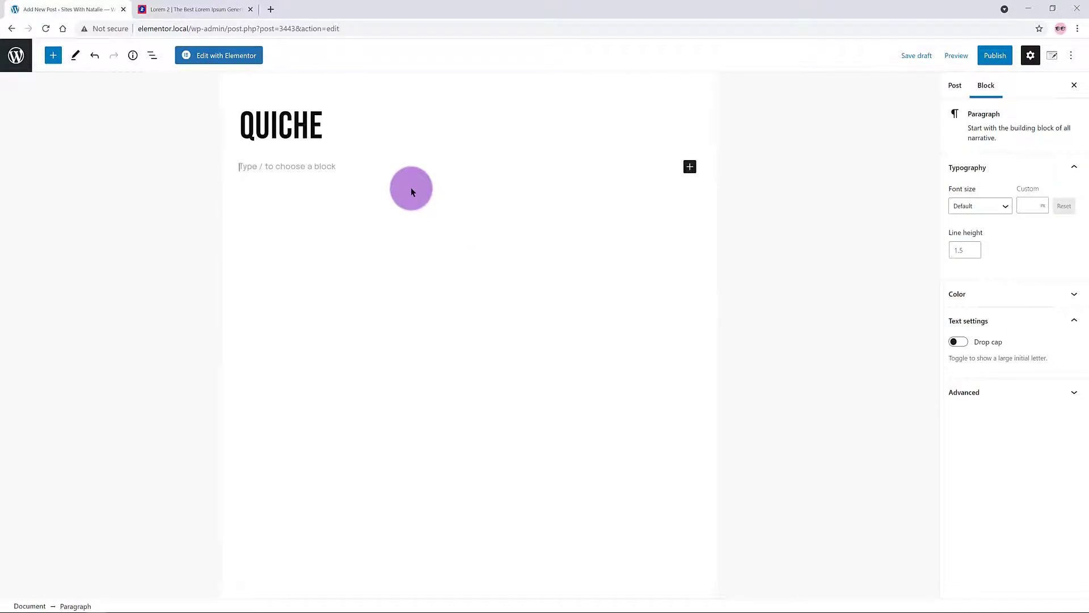
type("Lorem ipsum dolor sit amet, consectetuer adipiscing elit. Donec odio. Quisque volutpat mattis eros. Nullam malesuada erat ut turpis. Suspendisse urna nibh, viverra non, semper suscipit, posuere a, pede.  Donec nec justo eget felis facilisis fermentum. Aliquam porttitor mauris sit amet orci. Aenean dignissim pellentesque felis.  Morbi in sem quis dui placerat ornare. Pellentesque odio nisi, euismod in, pharetra a, ultricies in, diam. Sed arcu. Cras consequat.  Praesent dapibus, neque id cursus faucibus, tortor neque egestas auguae, eu vulputate magna eros eu erat. Aliquam erat volutpat. Nam dui mi, tincidunt quis, accumsan porttitor, facilisis luctus, metus.  Phasellus ultrices nulla quis nibh. Quisque a lectus. Donec consectetuer ligula vulputate sem tristique cursus. Nam nulla quam, gravida non, commodo a, sodales sit amet, nisi.")
key("Return")
type("Lorem ipsum dolor sit amet, consectetuer adipiscing elit. Donec odio. Quisque volutpat mattis eros. Nullam malesuada erat ut turpis. Suspendisse urna nibh, viverra non, semper suscipit, posuere a, pede. Donec nec justo eget felis facilisis fermentum. Aliquam porttitor mauris sit amet orci. Aenean dignissim pellentesque felis. Morbi in sem quis dui placerat ornare. Pellentesque odio nisi, euismod in, pharetra a, ultricies in, diam. Sed arcu. Cras consequat. Praesent dapibus, neque id cursus faucibus, tortor neque egestas auguae, eu vulputate magna eros eu erat. Aliquam erat volutpat. Nam dui mi, tincidunt quis, accumsan porttitor, facilisis luctus, metus. Phasellus ultrices nulla quis nibh. Quisque a lectus. Donec consectetuer ligula vulputate sem tristique cursus. Nam nulla quam, gravida non, commodo a, sodales sit amet, nisi.")
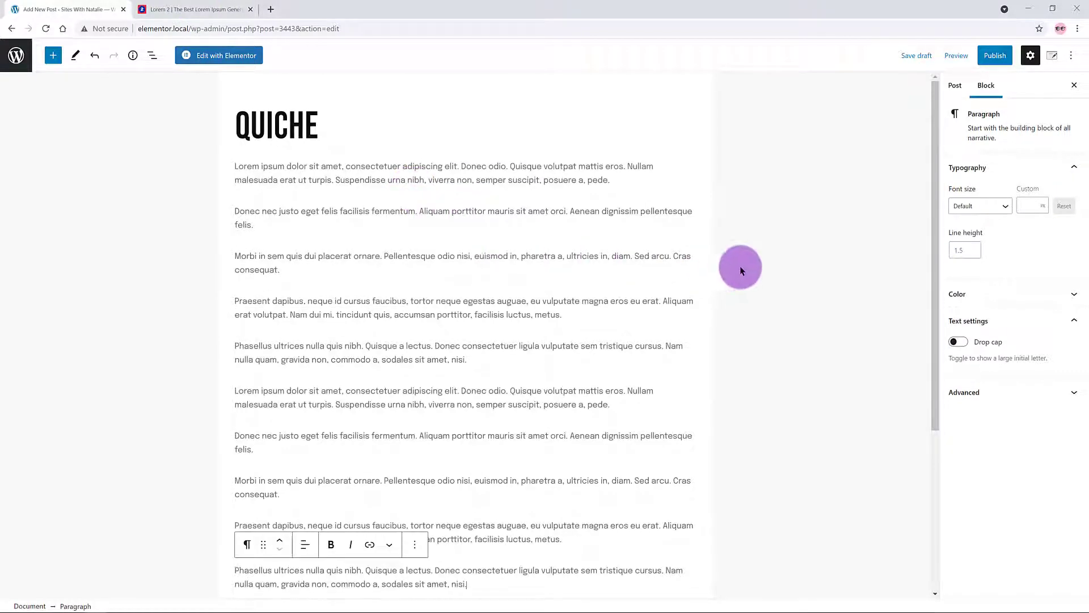
Step: Publish the Quiche post and start another new post
left_click(994, 55)
left_click(983, 55)
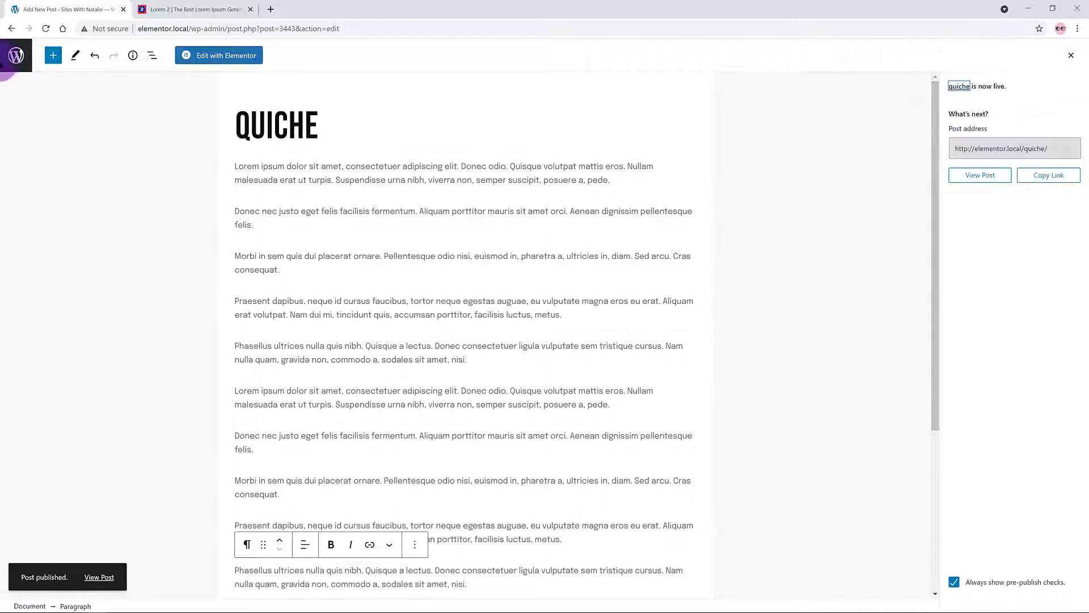
left_click(15, 55)
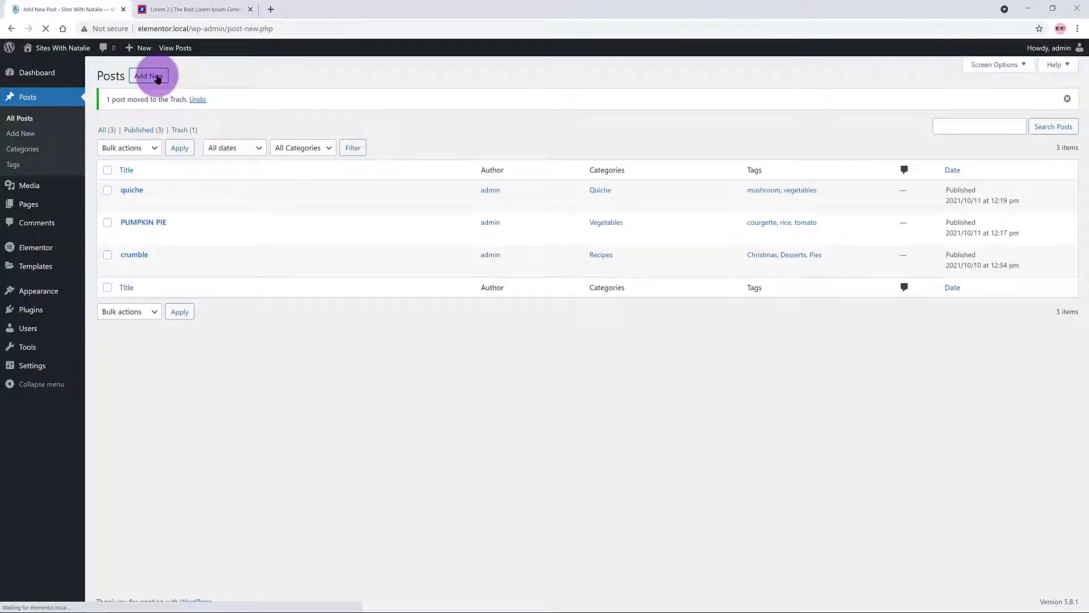
left_click(155, 77)
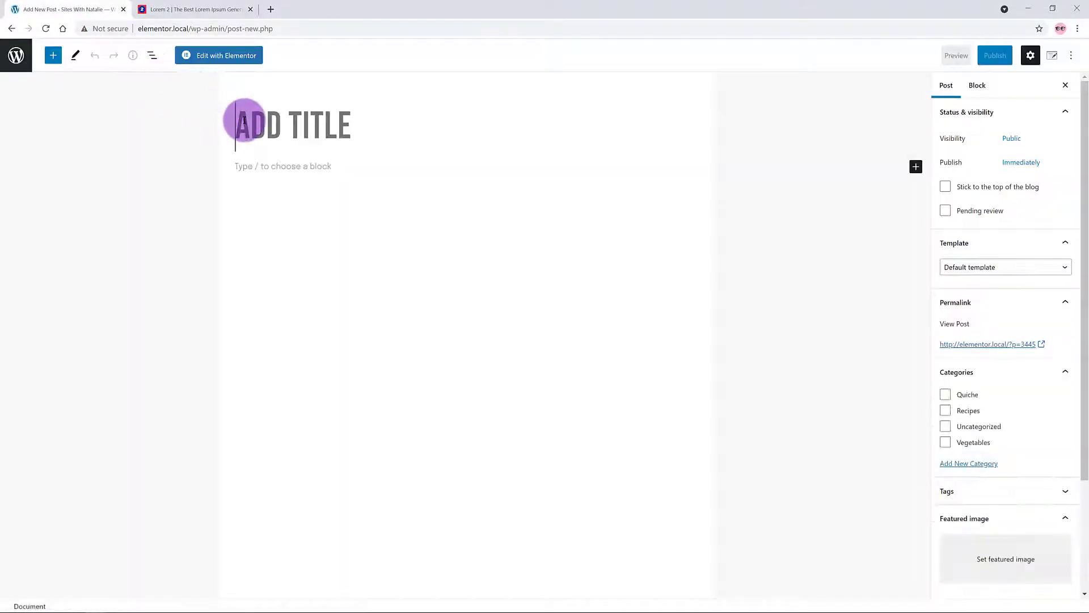
Step: Title the post Burger, file it under Recipes, and paste Lorem ipsum body text
type("Burger")
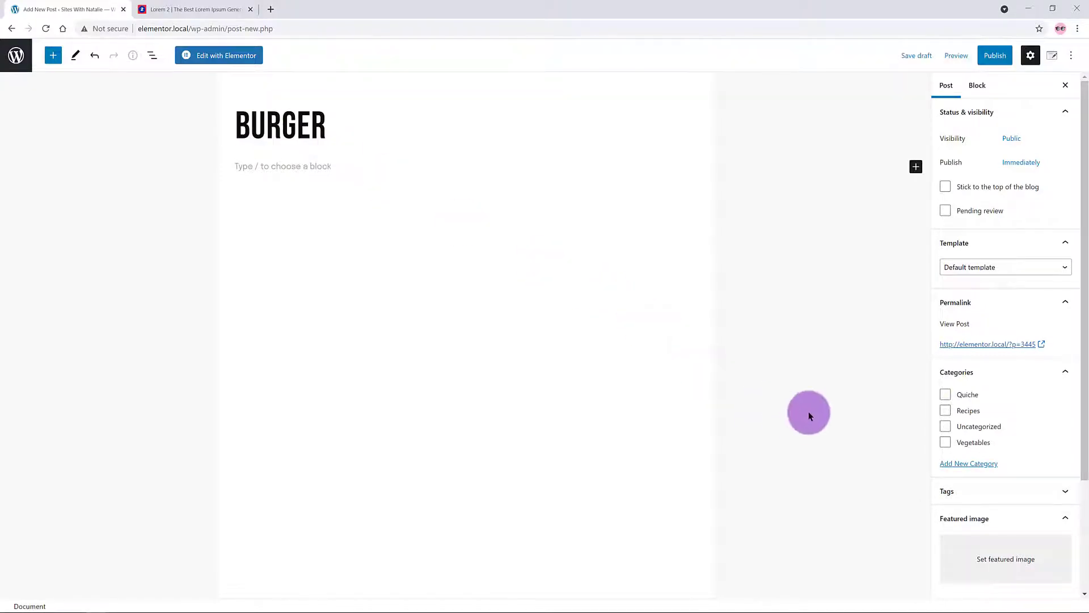
left_click(945, 412)
left_click(856, 414)
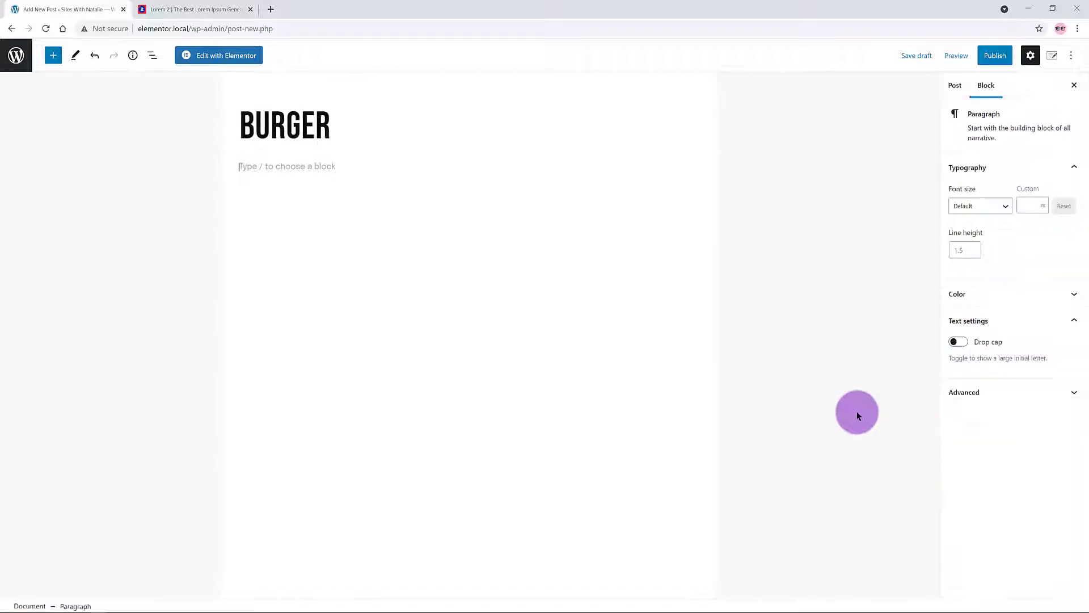
left_click(690, 166)
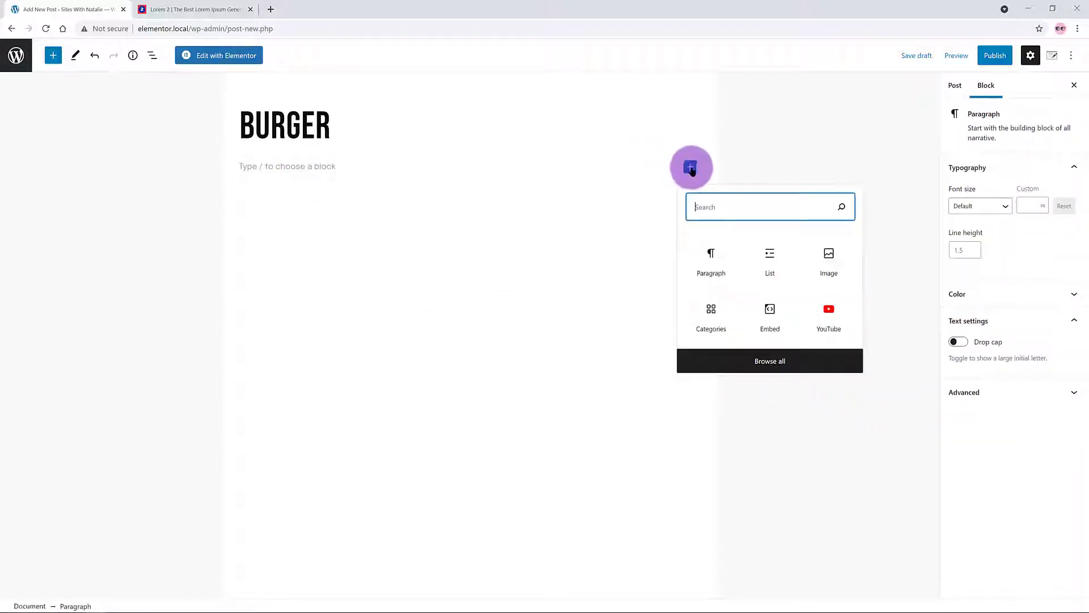
left_click(309, 182)
type("Lorem ipsum dolor sit amet, consectetuer adipiscing elit. Donec odio. Quisque volutpat mattis eros. Nullam malesuada erat ut turpis. Suspendisse urna nibh, viverra non, semper suscipit, posuere a, pede.\\nDonec nec justo eget felis facilisis fermentum. Aliquam porttitor mauris sit amet orci. Aenean dignissim pellentesque felis.\\nMorbi in sem quis dui placerat ornare. Pellentesque odio nisi, euismod in, pharetra a, ultricies in, diam. Sed arcu. Cras consequat.\\nPraesent dapibus, neque id cursus faucibus, tortor neque egestas auguae, eu vulputate magna eros eu erat. Aliquam erat volutpat. Nam dui mi, tincidunt quis, accumsan porttitor, facilisis luctus, metus.\\nPhasellus ultrices nulla quis nibh. Quisque a lectus. Donec consectetuer ligula vulputate sem tristique cursus. Nam nulla quam, gravida non, commodo a, sodales sit amet, nisi.")
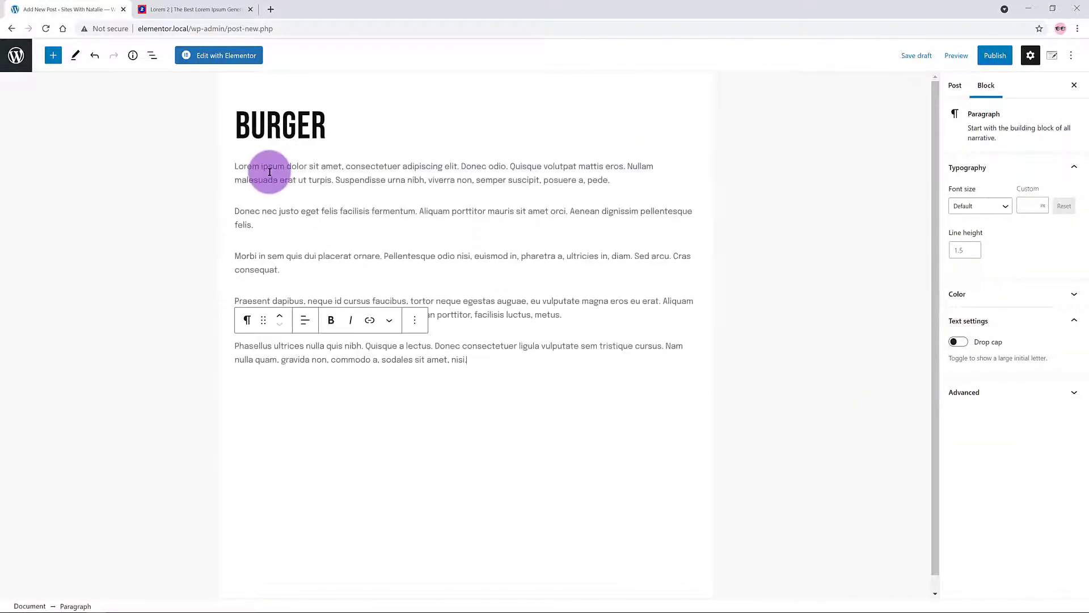
type("Lorem ipsum dolor sit amet, consectetuer adipiscing elit. Donec odio. Quisque volutpat mattis eros. Nullam malesuada erat ut turpis. Suspendisse urna nibh, viverra non, semper suscipit, posuere a, pede. Donec nec justo eget felis facilisis fermentum. Aliquam porttitor mauris sit amet orci. Aenean dignissim pellentesque felis. Morbi in sem quis dui placerat ornare. Pellentesque odio nisi, euismod in, pharetra a, ultricies in, diam. Sed arcu. Cras consequat. Praesent dapibus, neque id cursus faucibus, tortor neque egestas auguae, eu vulputate magna eros eu erat. Aliquam erat volutpat. Nam dui mi, tincidunt quis, accumsan porttitor, facilisis luctus, metus. Phasellus ultrices nulla quis nibh. Quisque a lectus. Donec consectetuer ligula vulputate sem tristique cursus. Nam nulla quam, gravida non, commodo a, sodales sit amet, nisi.")
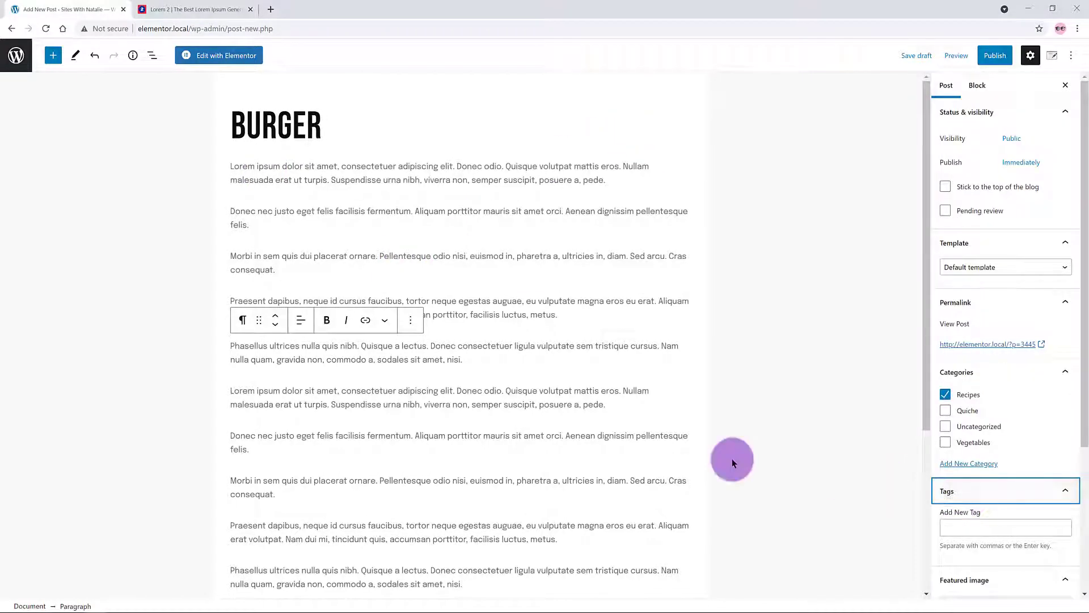
Step: Tag the Burger post with Beef, Mince and Meals for one
left_click(958, 528)
type("Beef")
key("Return")
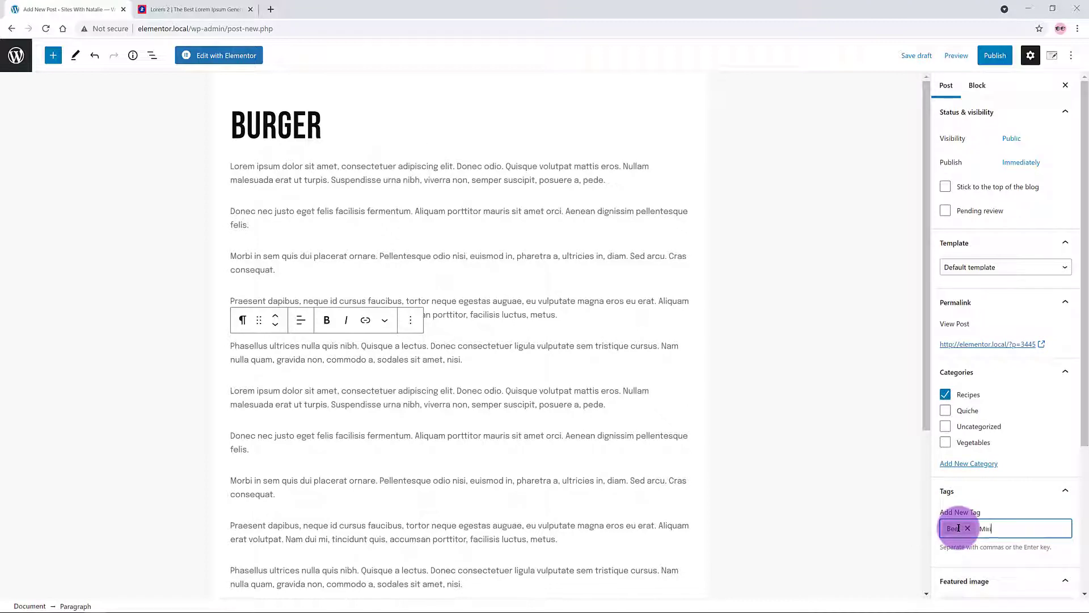
type("Mince")
key("Return")
type("Meat")
key("Return")
left_click(1004, 491)
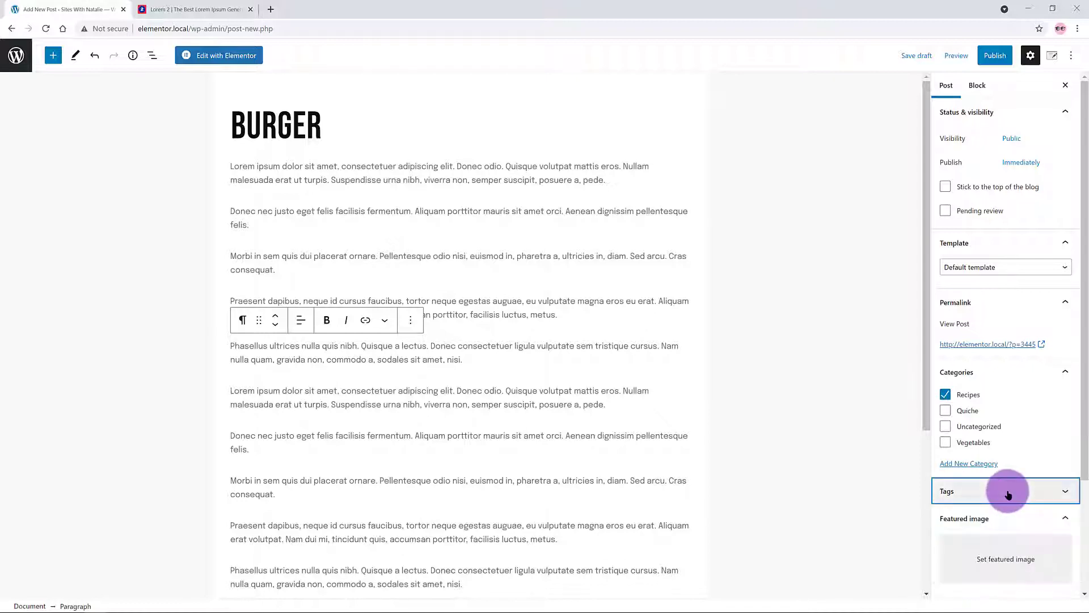
Step: Set the pumpkin photo as featured image and publish the Burger post
left_click(995, 556)
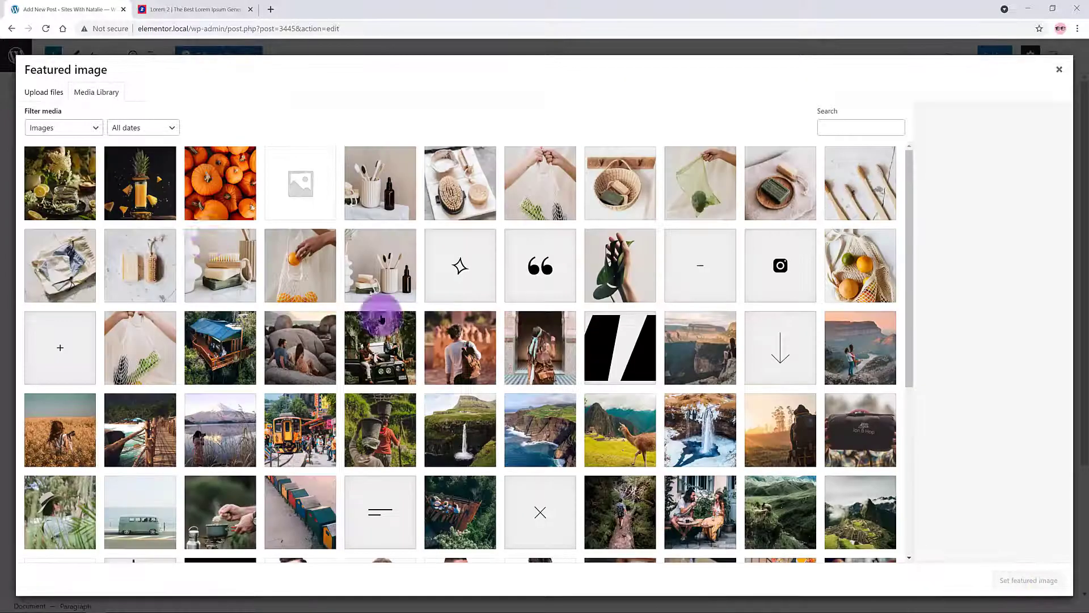
left_click(221, 177)
left_click(1027, 579)
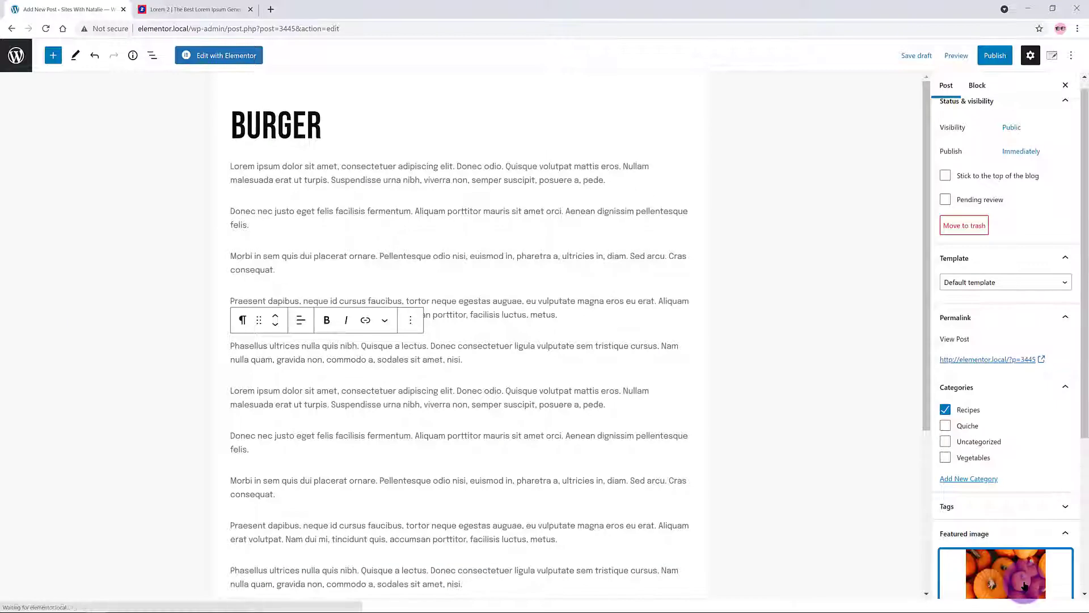
left_click(987, 56)
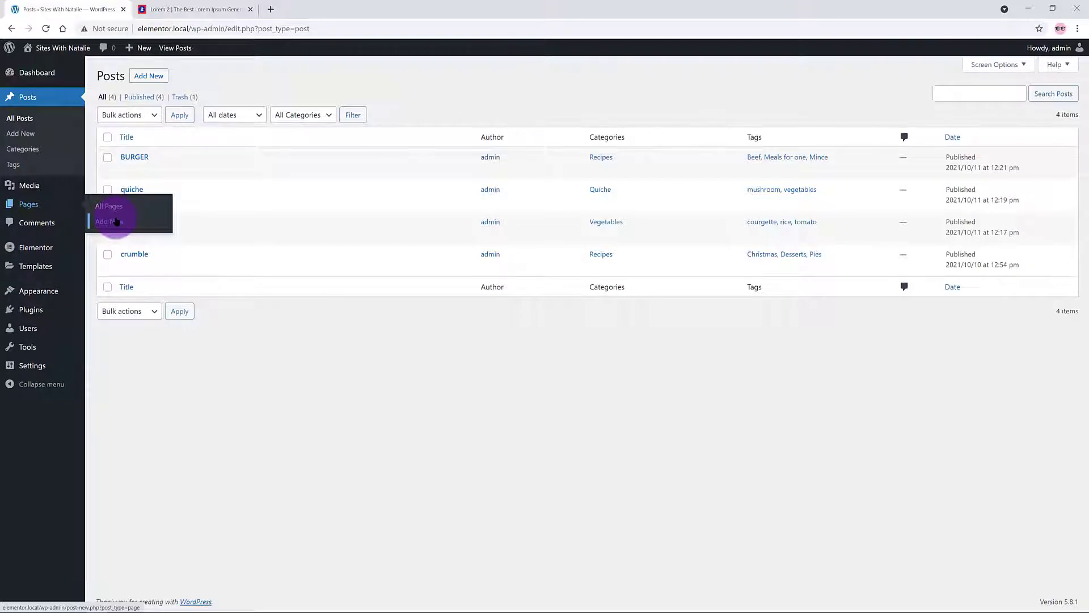
Step: Start a new page from the Pages menu
left_click(116, 221)
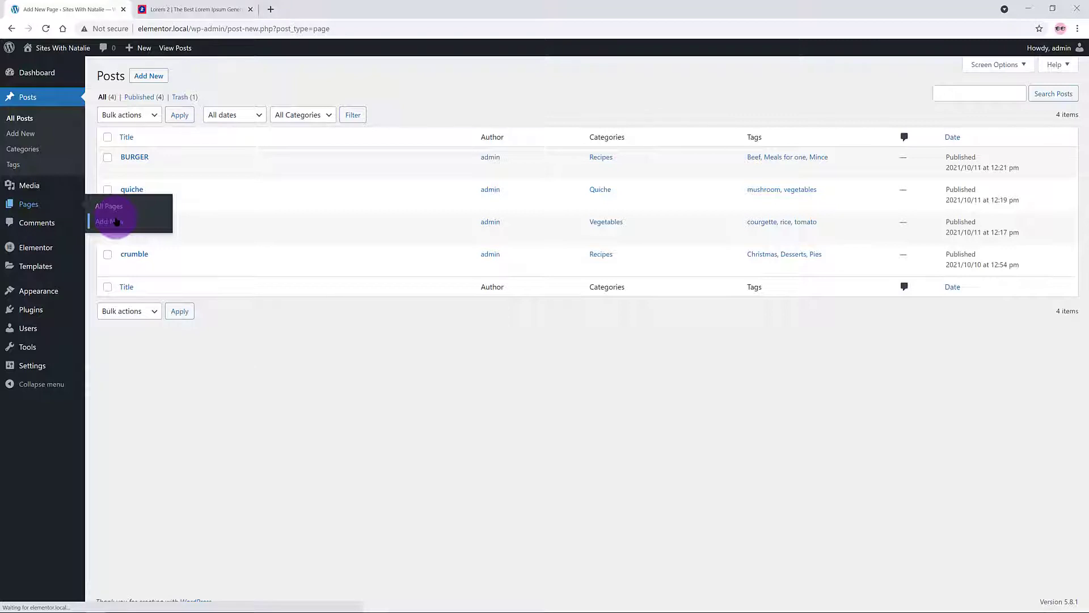
Step: Publish a page titled BLOG and view it live at /blog
type("BLO")
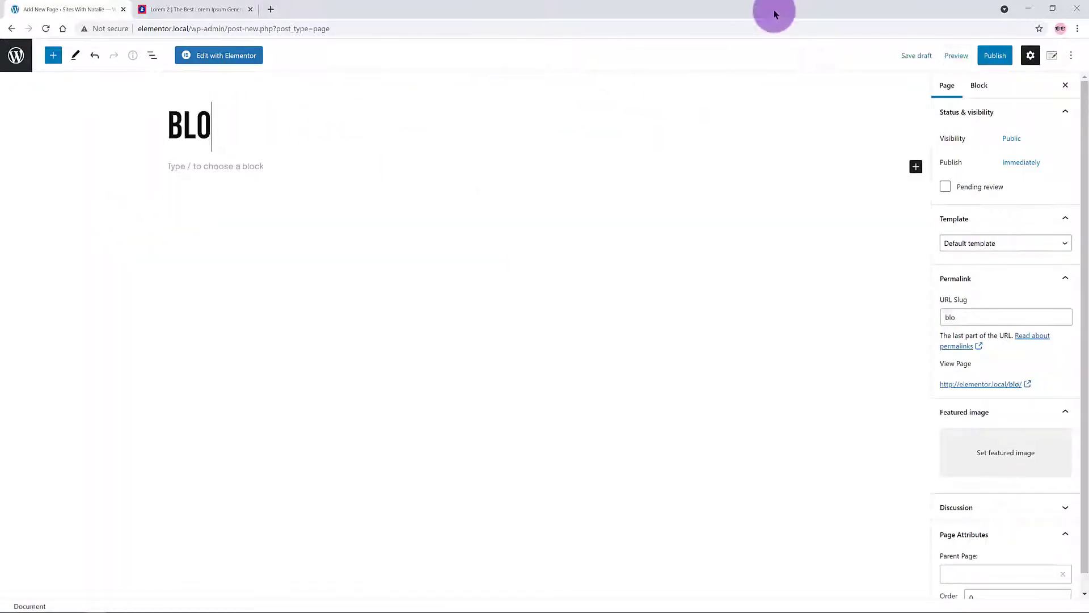
type("G")
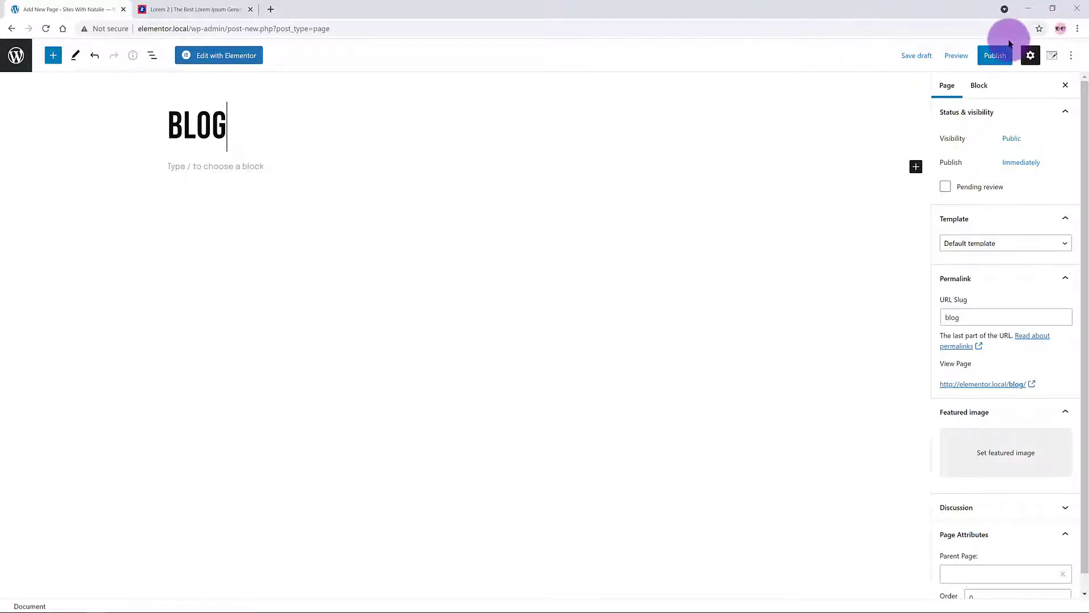
left_click(994, 61)
left_click(993, 58)
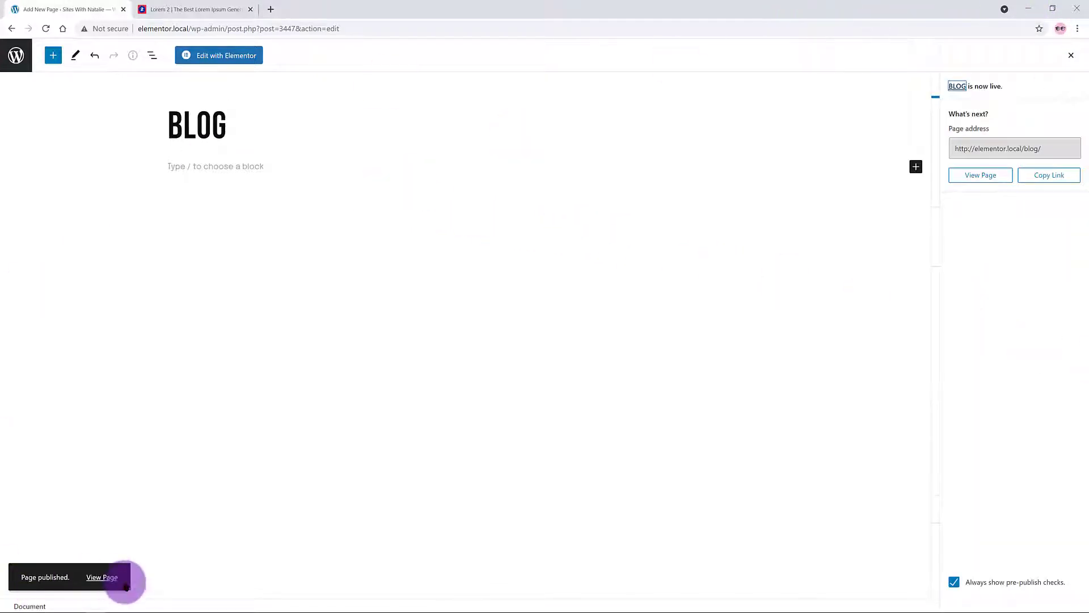
left_click(108, 577)
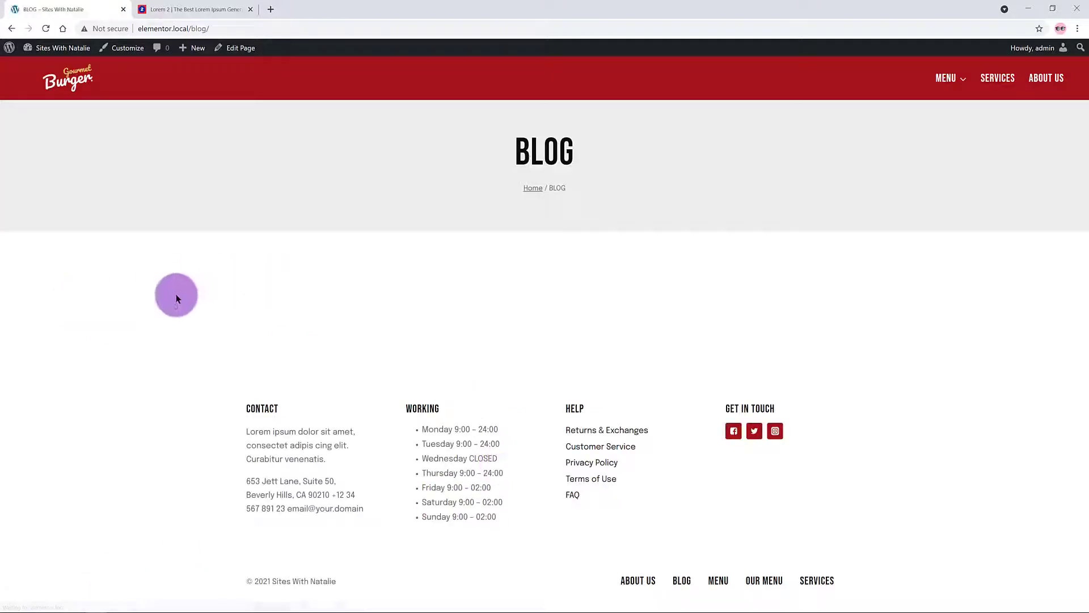
Step: Make BLOG the posts page in Reading settings and save the change
mouse_move(50, 49)
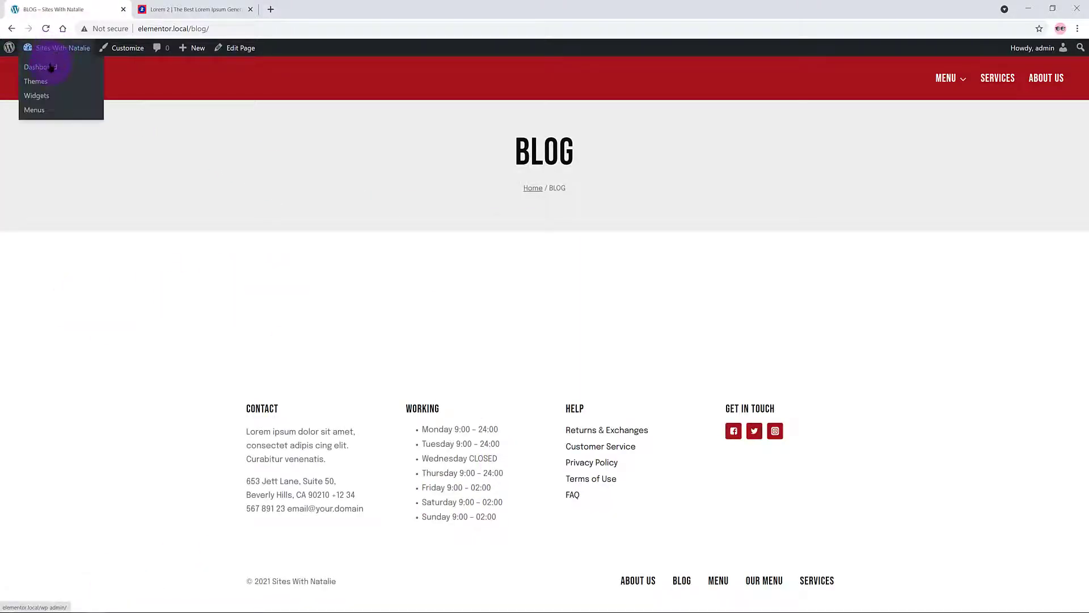
left_click(50, 68)
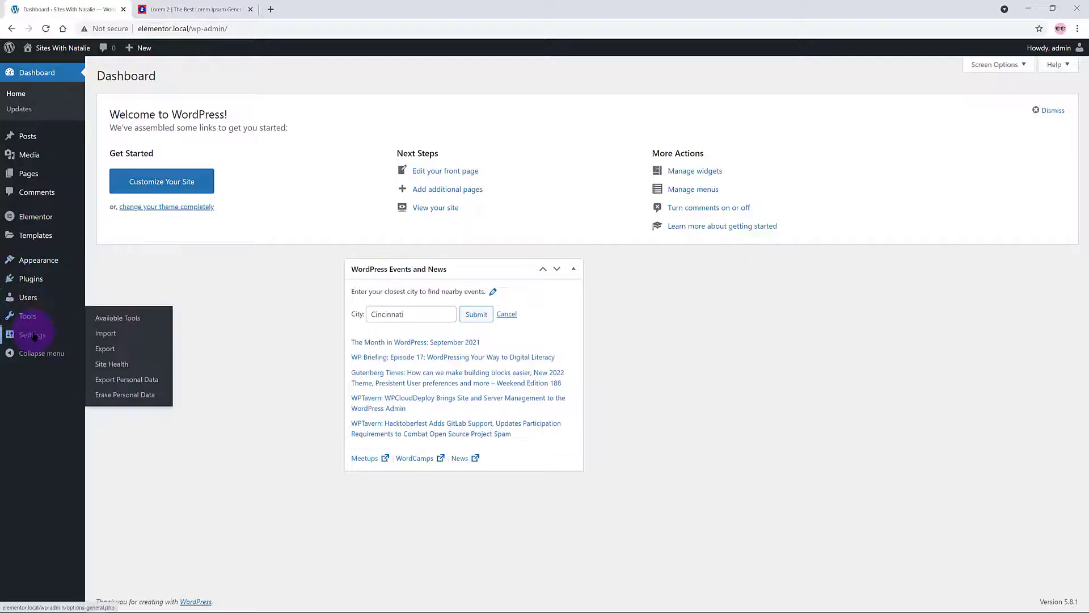
mouse_move(34, 335)
left_click(108, 368)
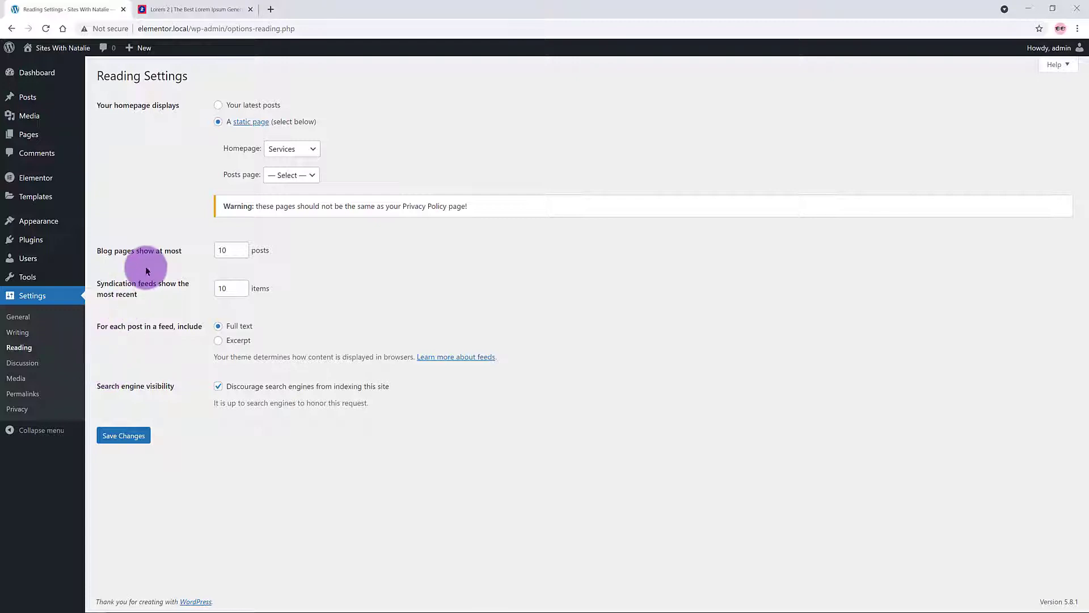
left_click(306, 175)
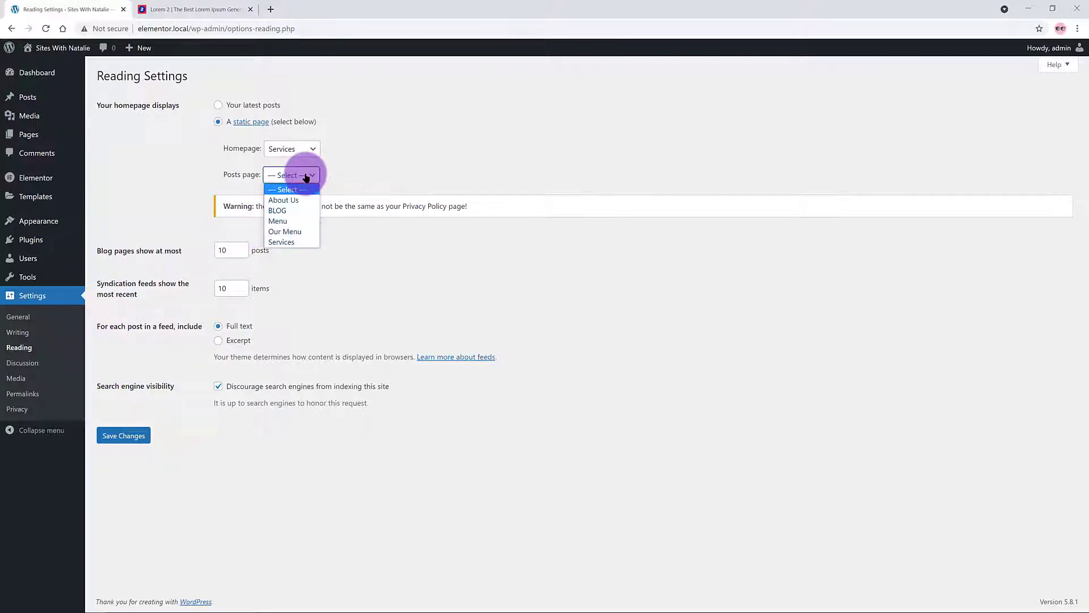
left_click(273, 211)
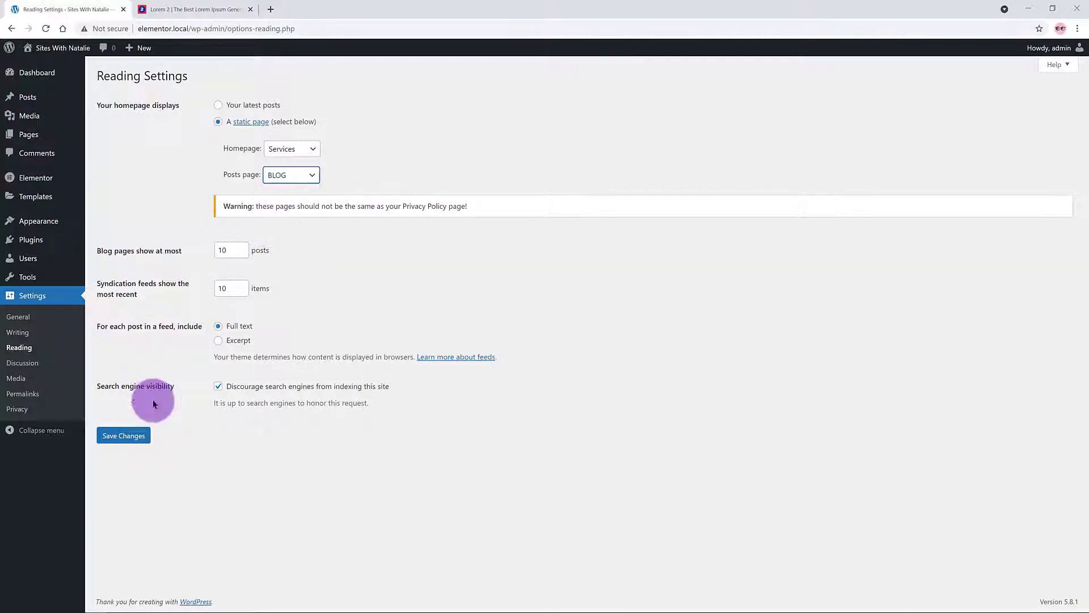
left_click(126, 436)
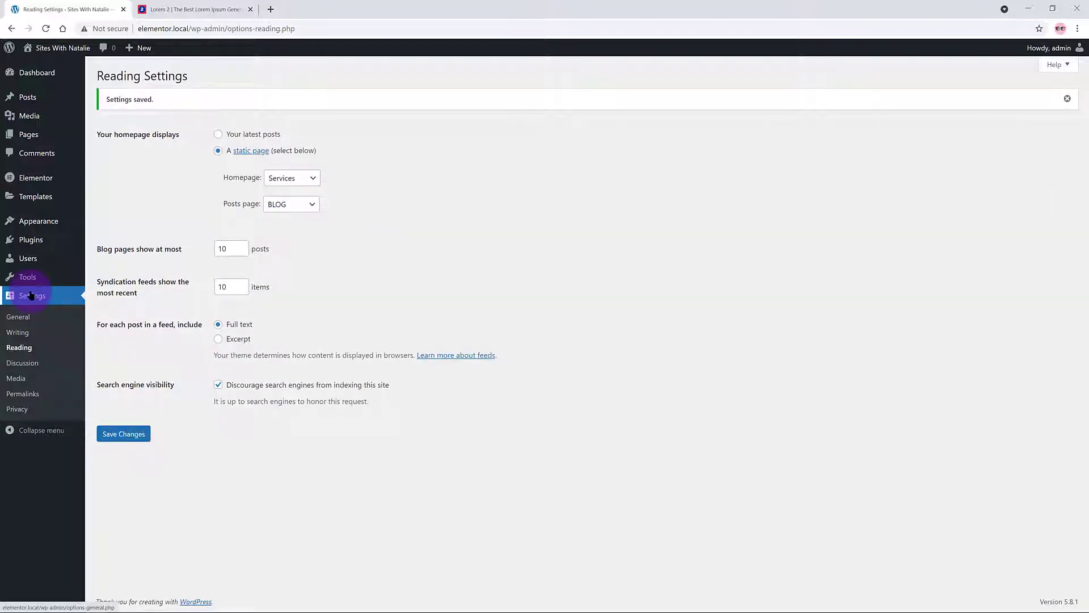
mouse_move(43, 221)
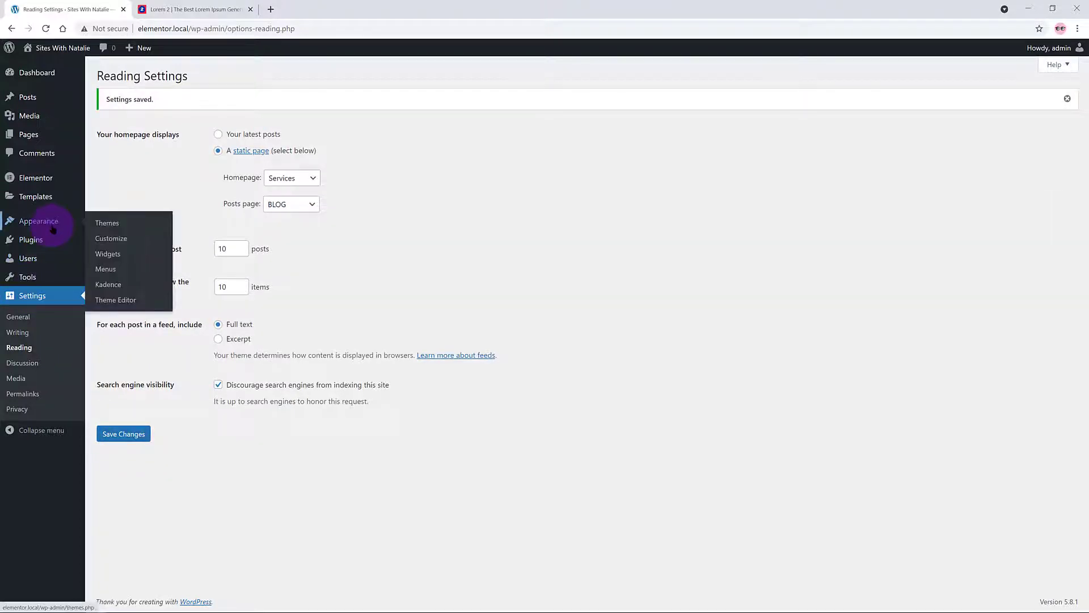
left_click(99, 271)
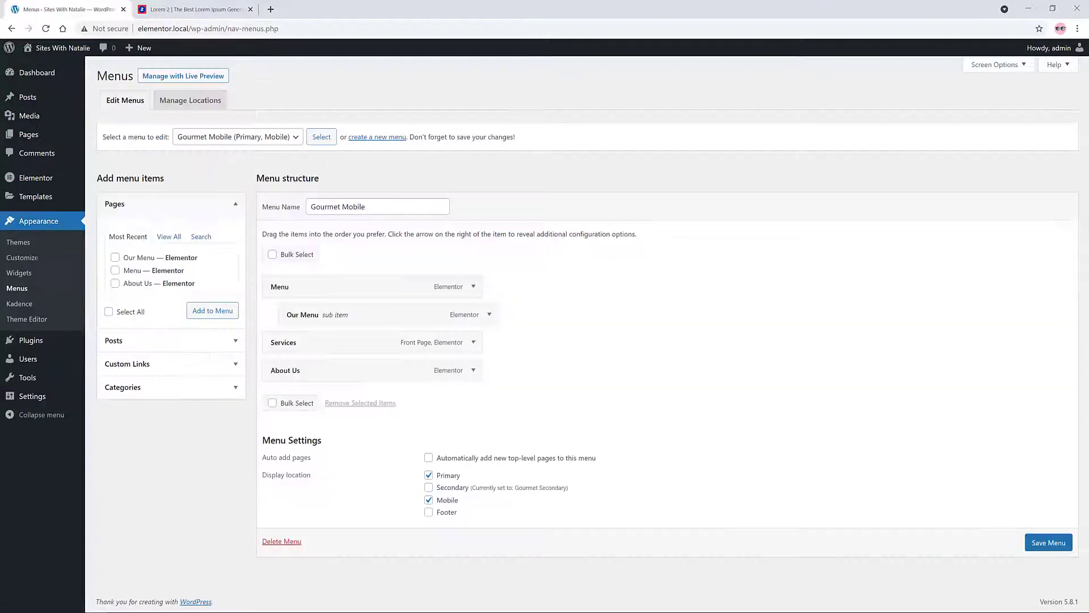
Step: Add the BLOG page to the Gourmet Mobile menu below Our Menu and save it
left_click(174, 238)
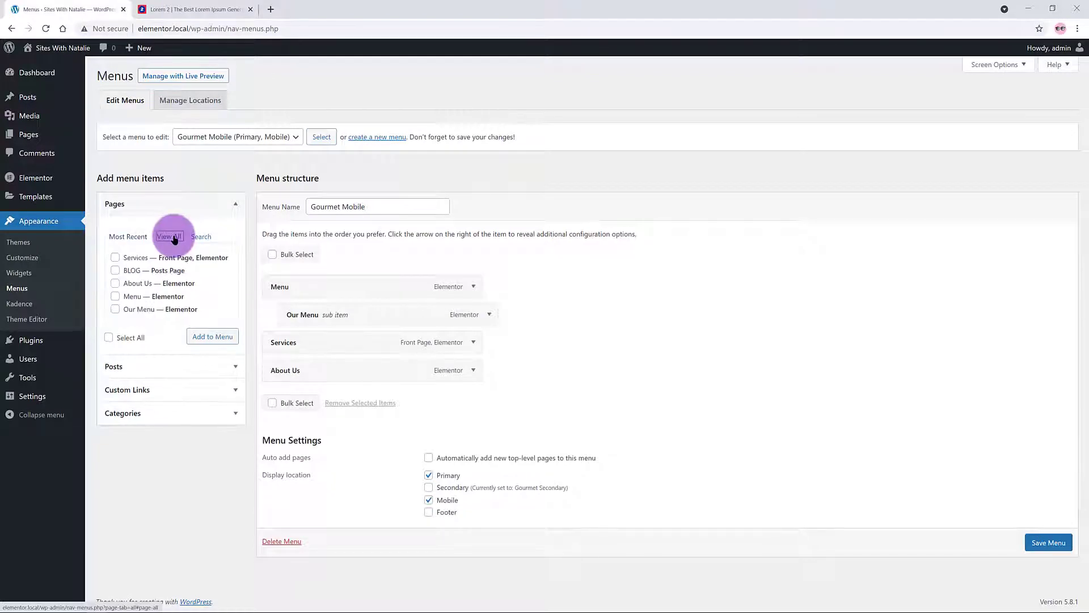
left_click(115, 270)
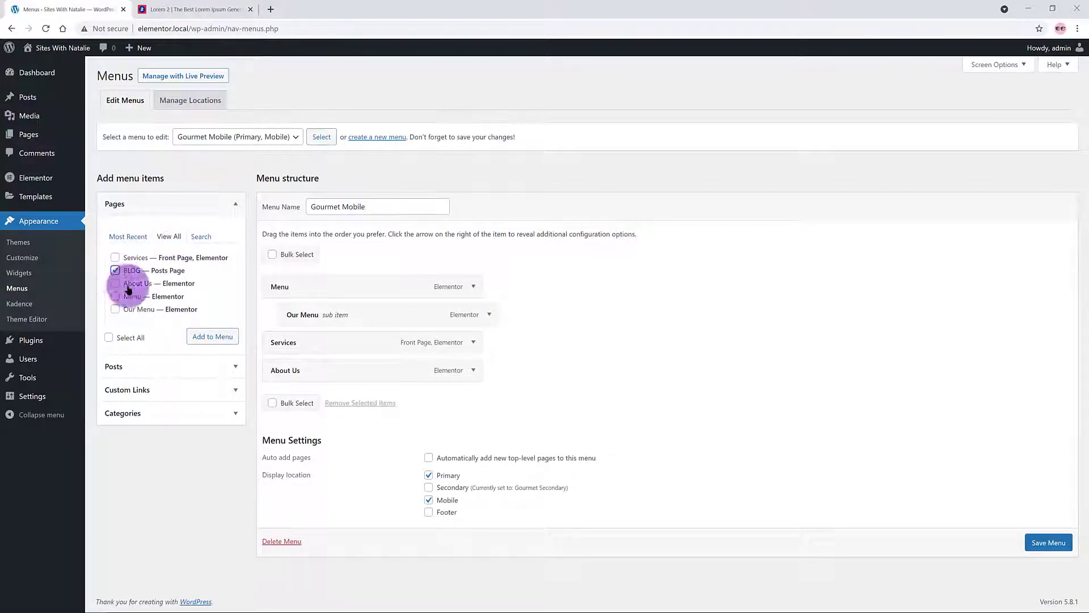
left_click(213, 336)
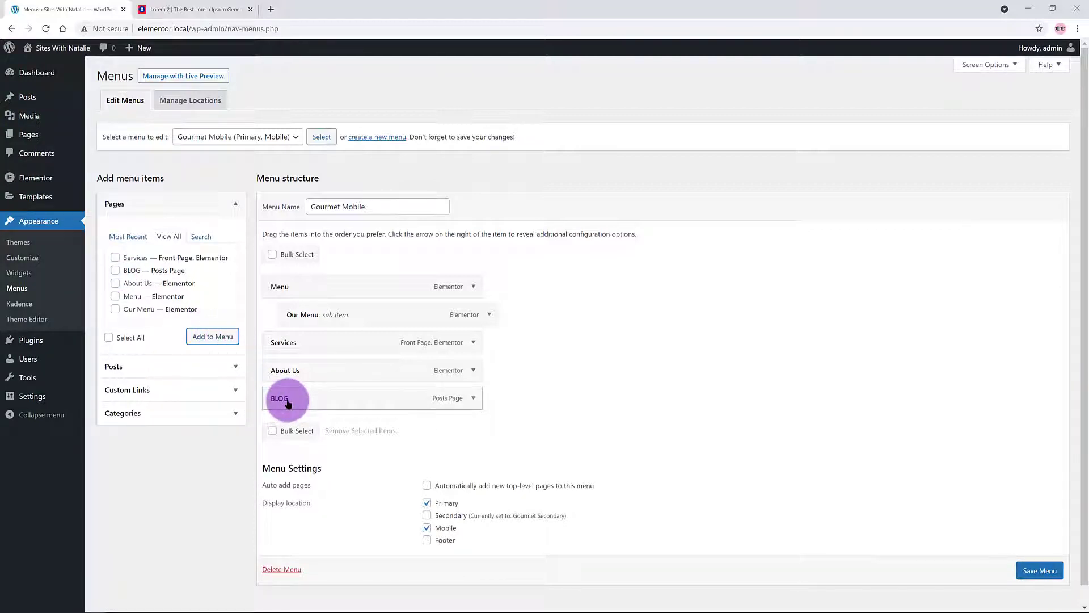
left_click_drag(288, 403, 280, 340)
left_click(1044, 569)
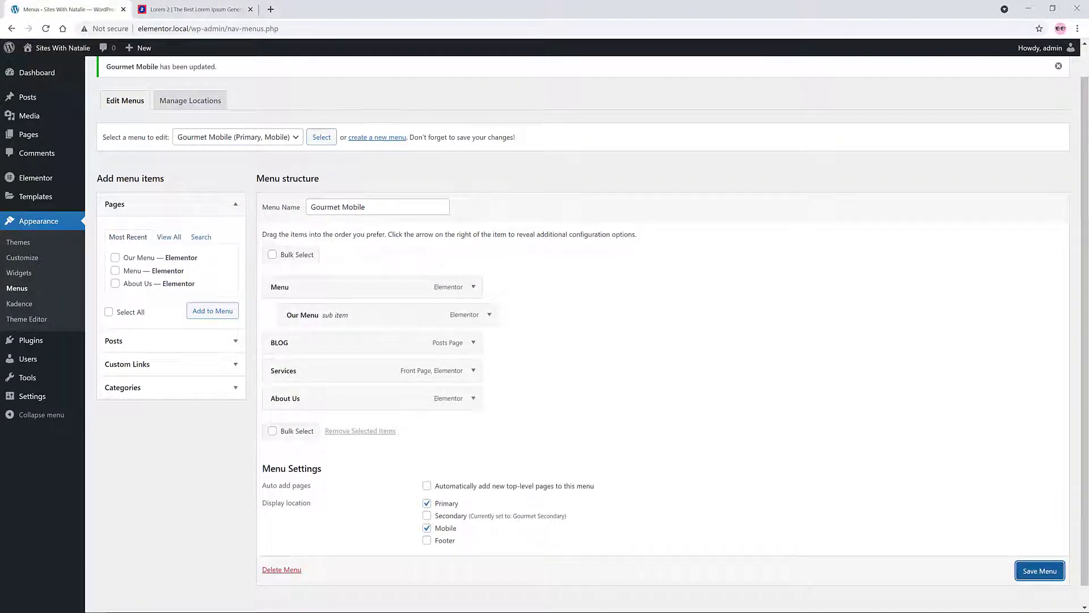
Step: Open the Elementor Theme Builder filtered to Single Post templates
mouse_move(57, 47)
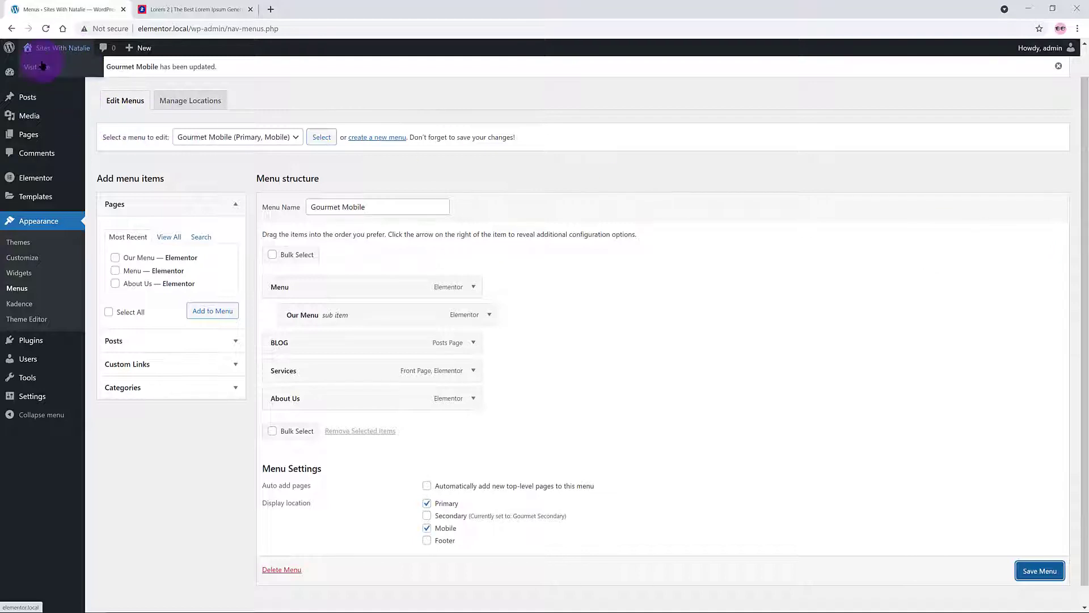
left_click(39, 69)
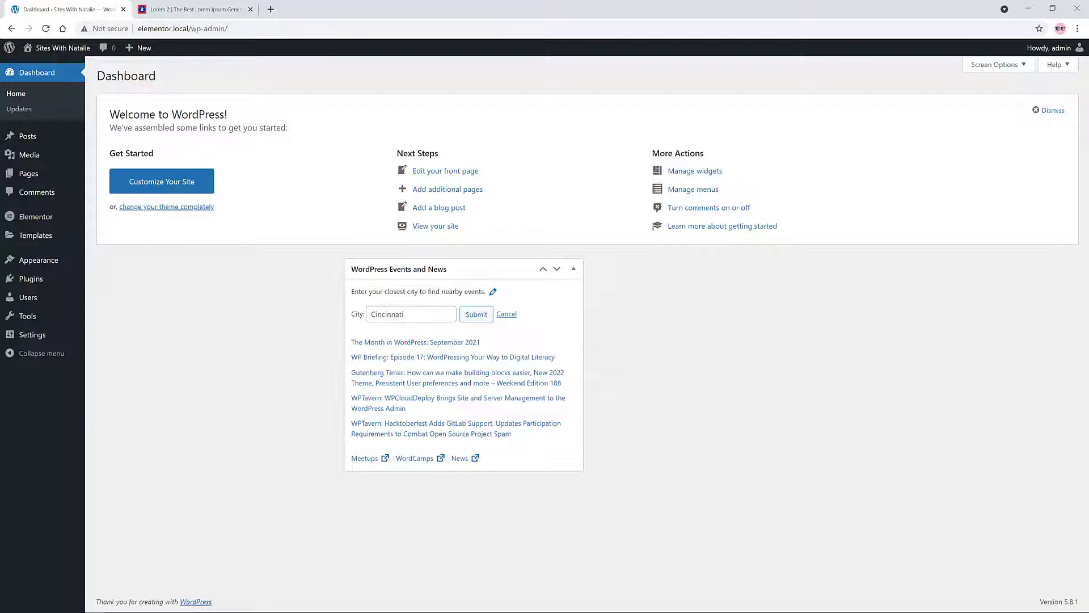
mouse_move(30, 219)
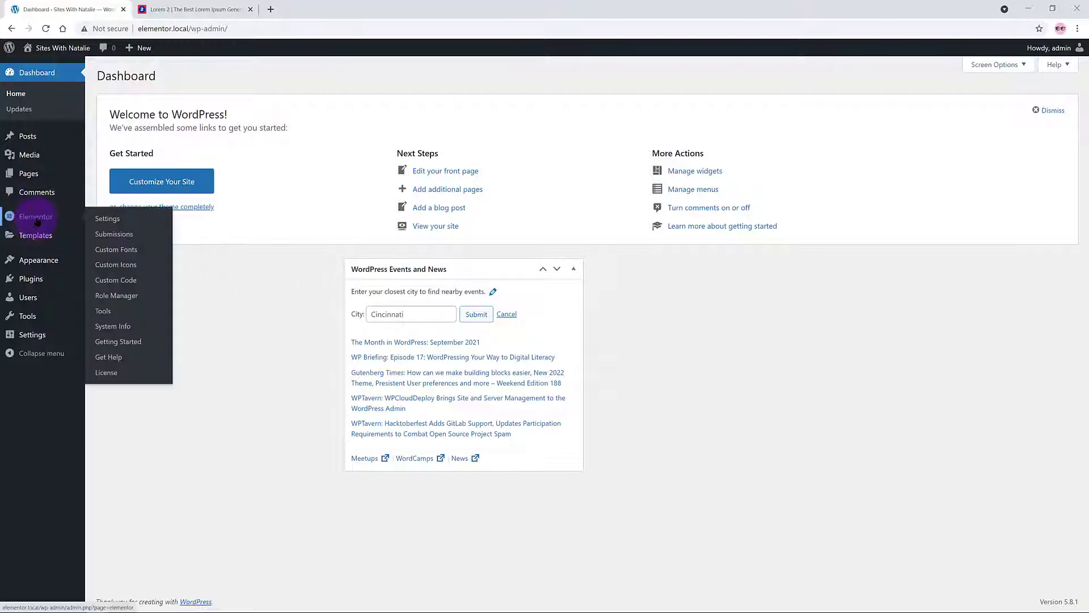
left_click(128, 269)
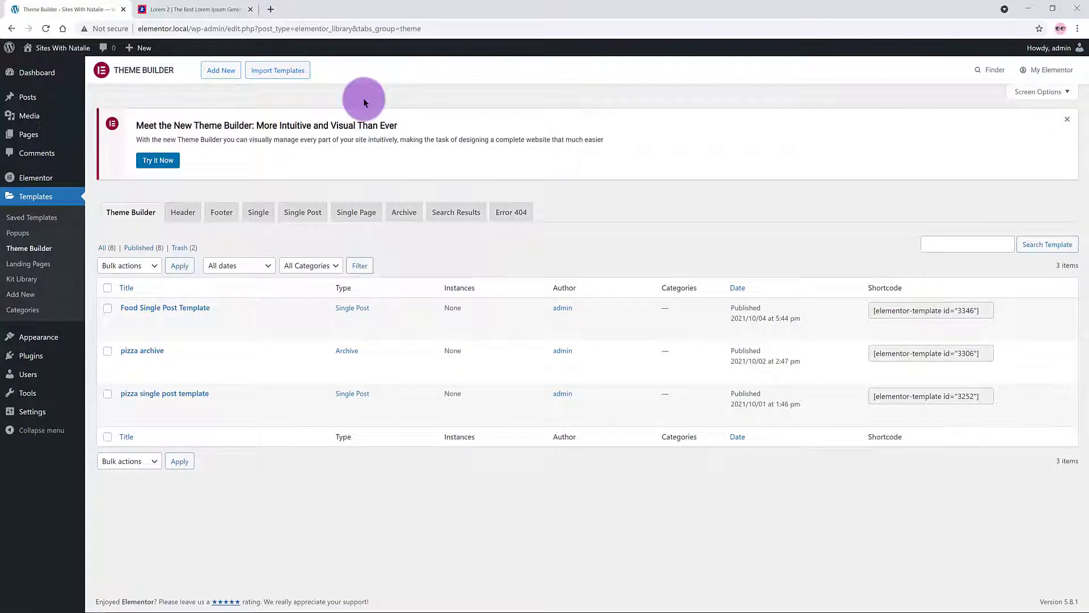
left_click(304, 213)
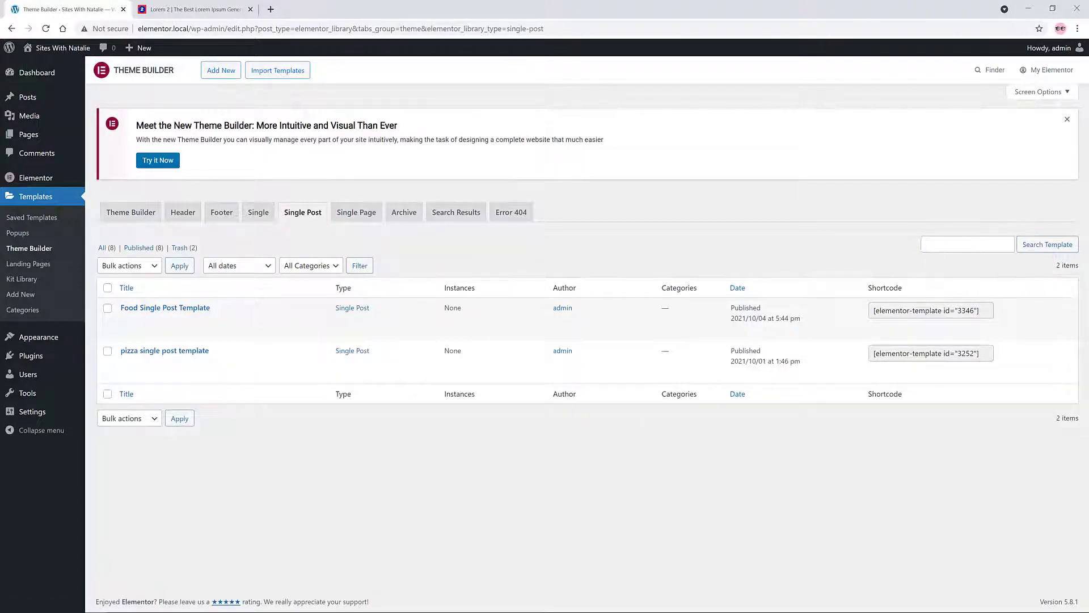
Step: Create a Single Post template named 'Burger Single Template'
left_click(222, 71)
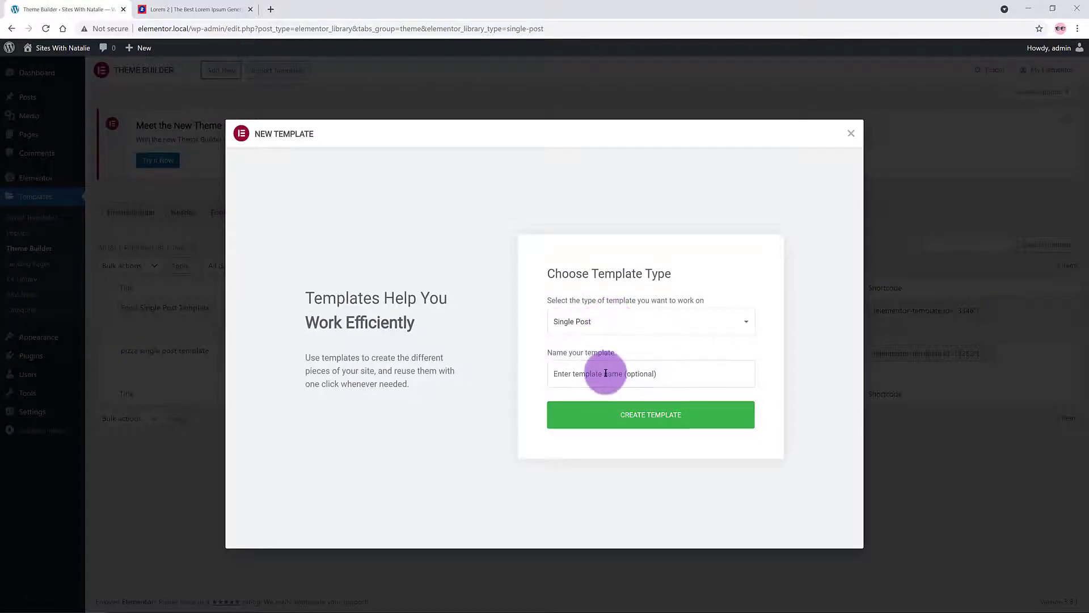
type("Burger Single Template")
left_click(708, 423)
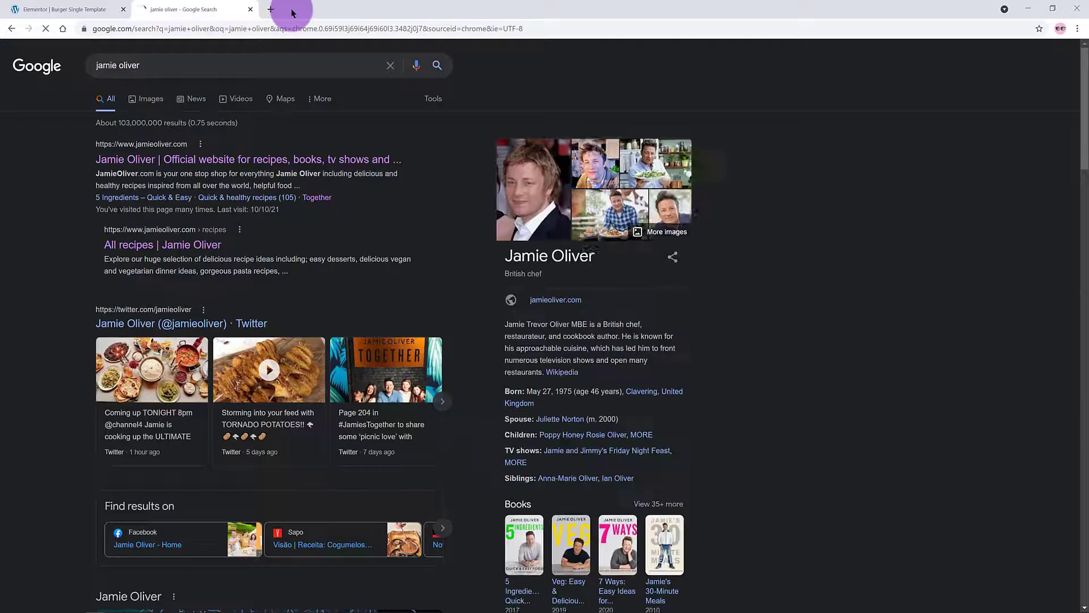
Step: Open Jamie Oliver's Pumpkin pie with pecan crumble recipe and scroll through it for reference
left_click(190, 161)
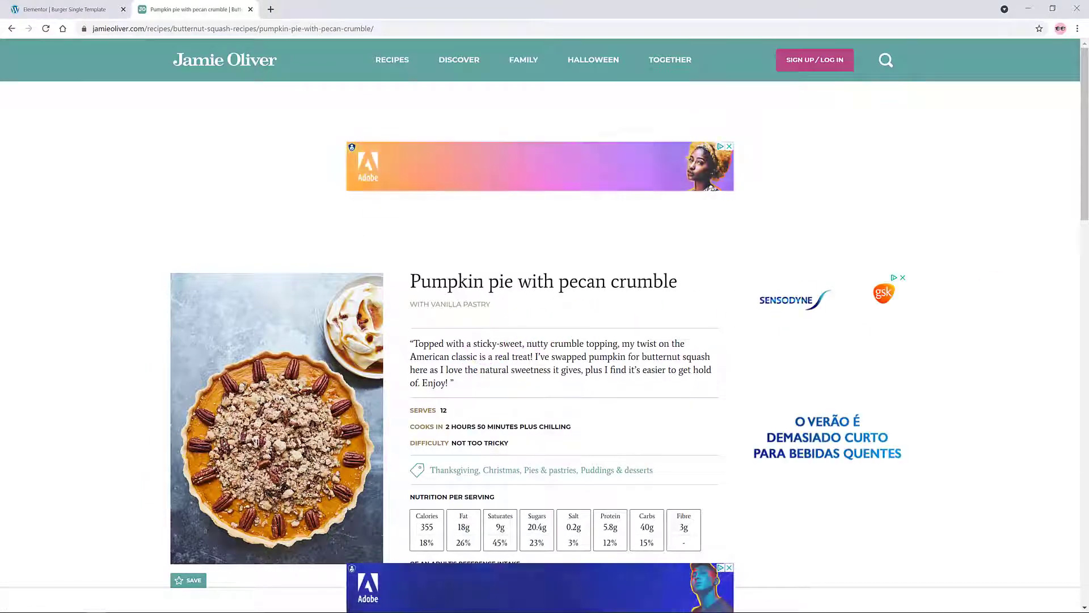
scroll(604, 434, "down", 7)
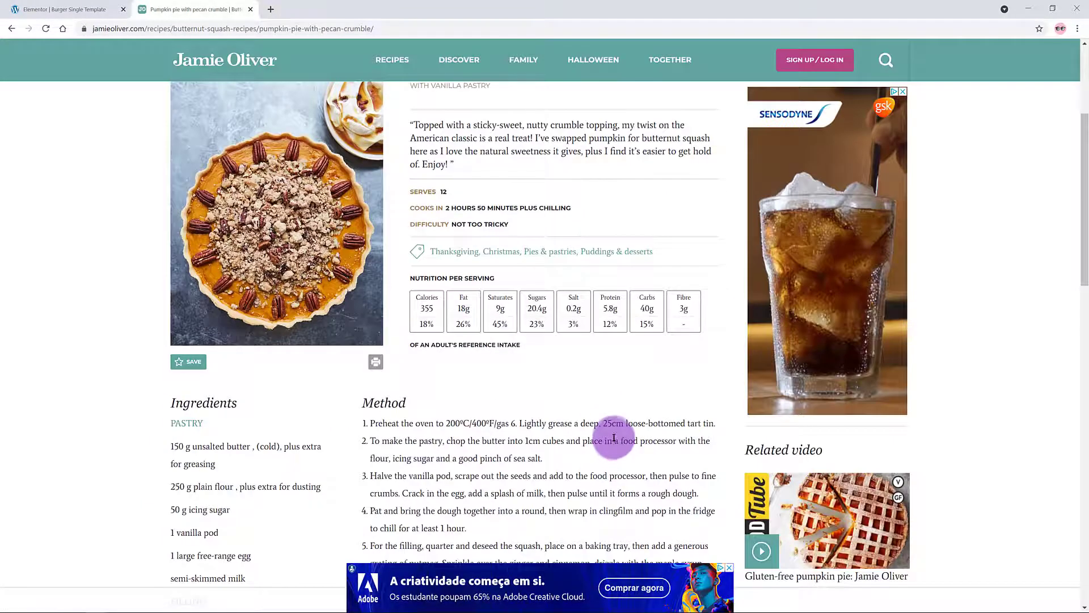
scroll(615, 440, "down", 2)
scroll(652, 437, "up", 4)
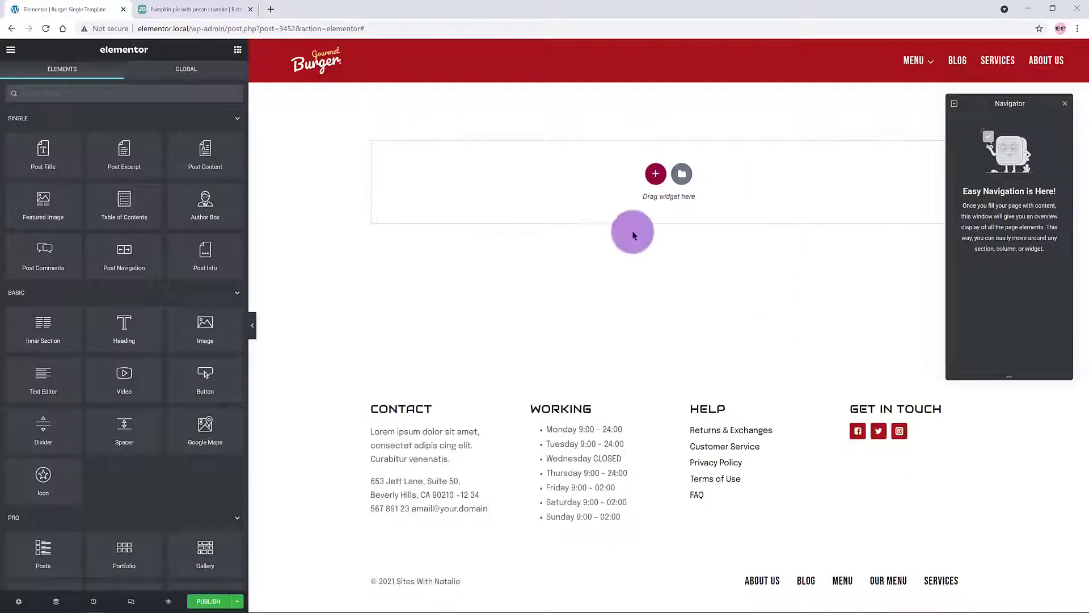
Step: Add a three-column section and drop a Featured Image widget showing the pumpkin photo into column one
left_click(653, 175)
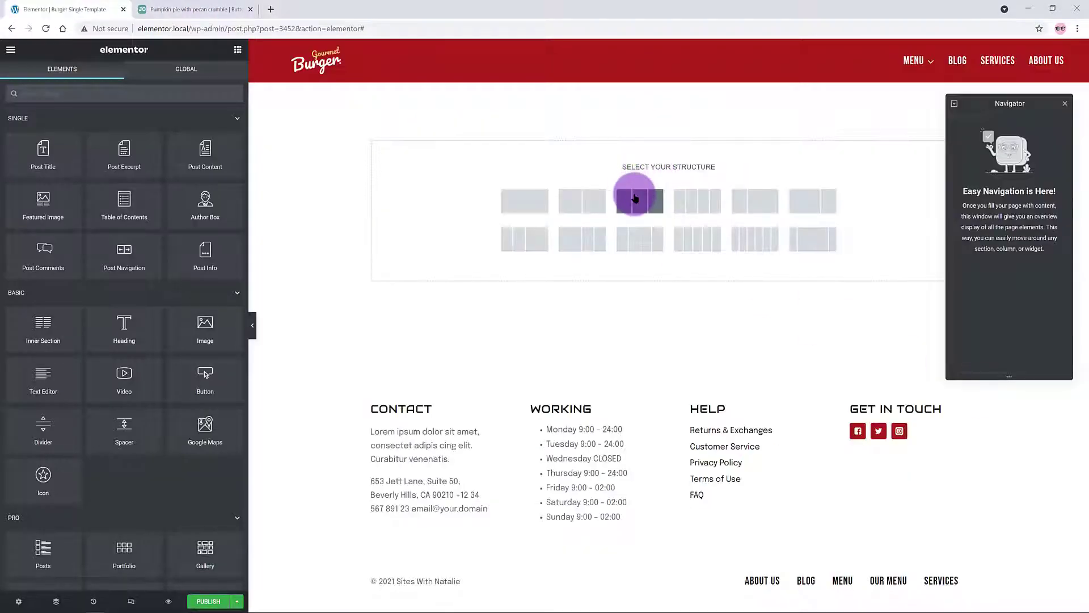
left_click(635, 198)
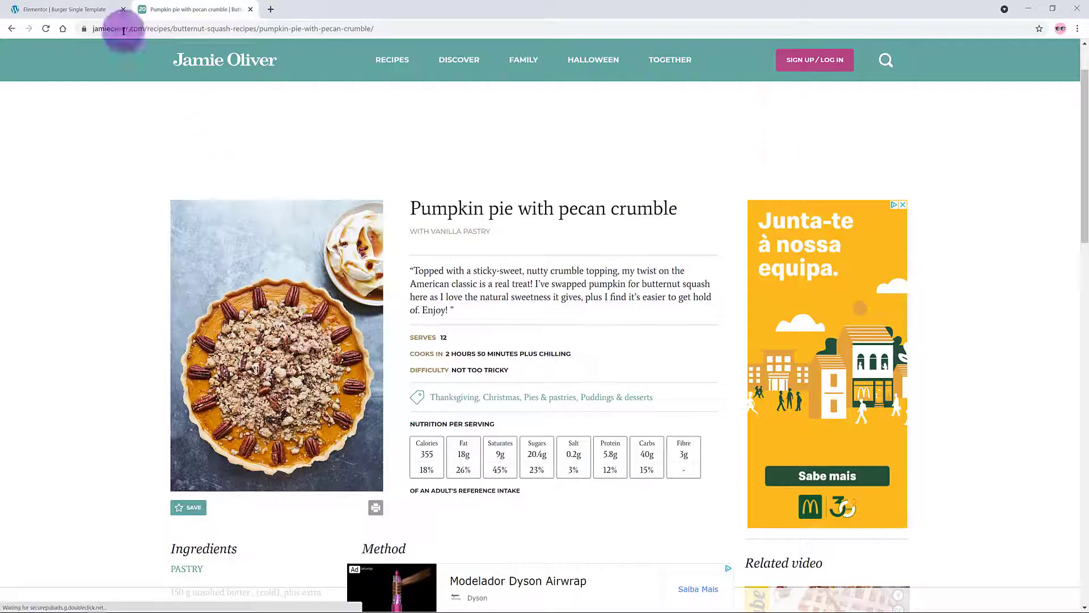
left_click(81, 9)
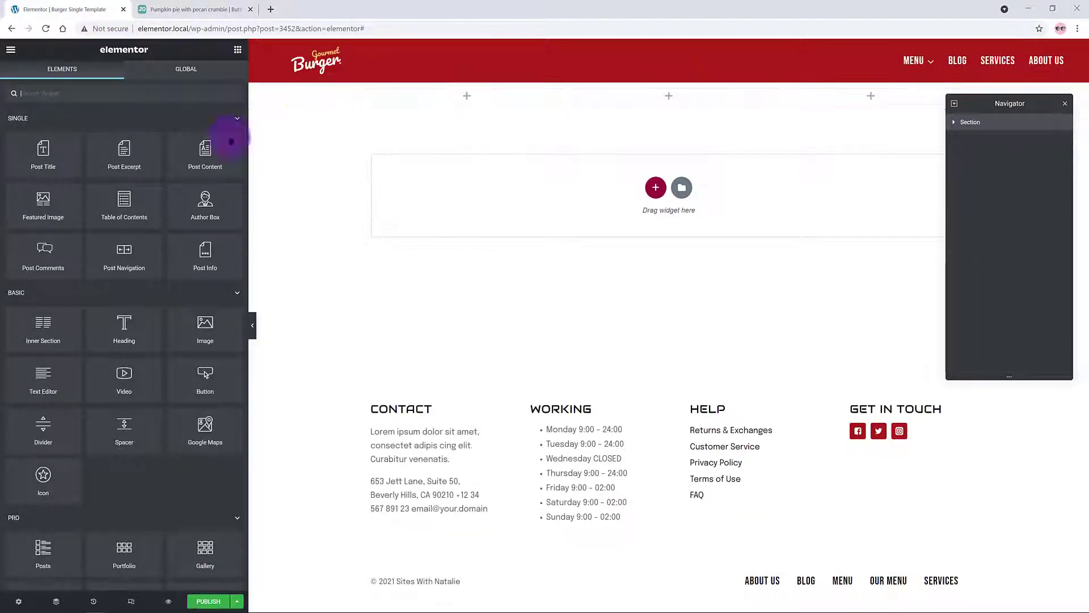
left_click_drag(39, 217, 479, 99)
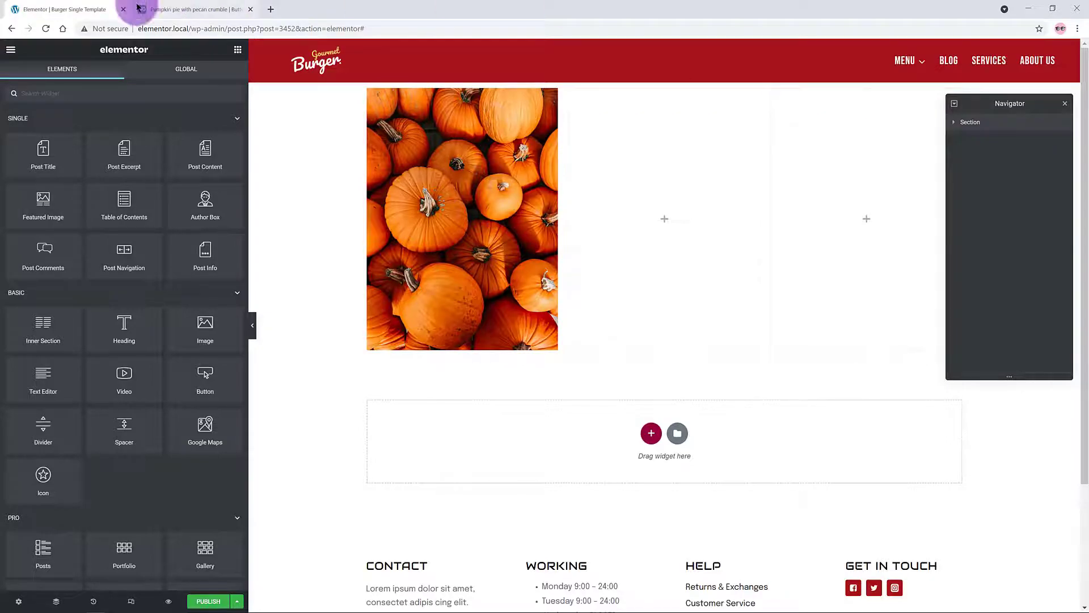
left_click(170, 10)
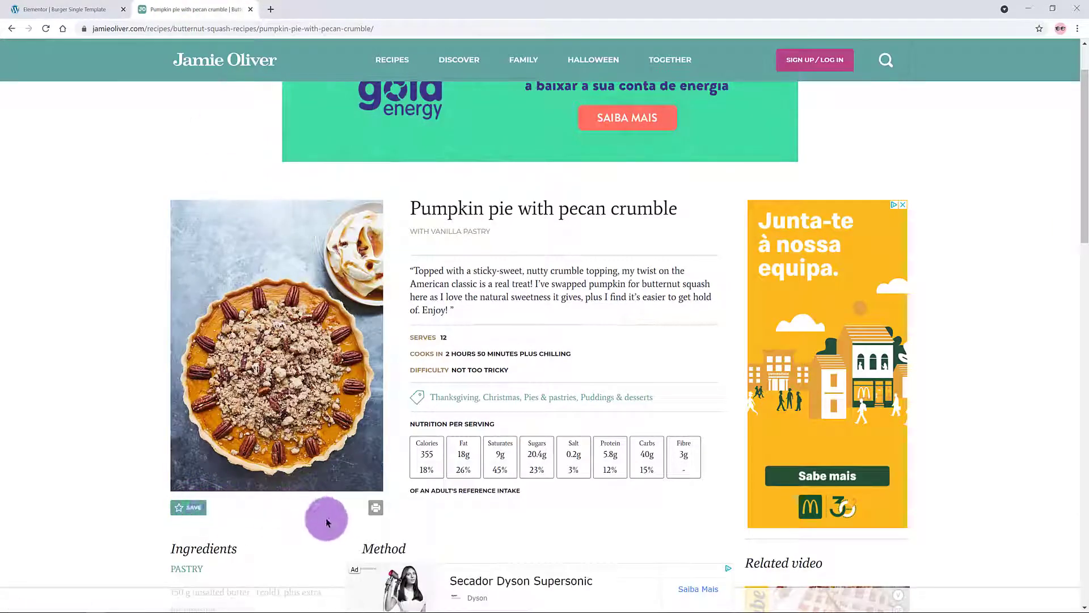
left_click(107, 9)
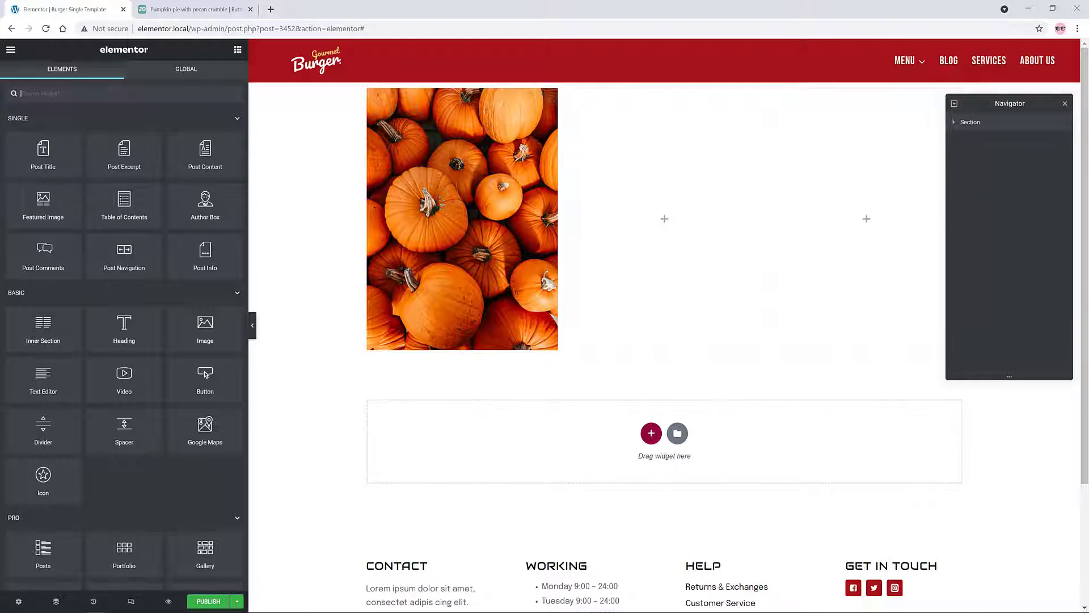
Step: Add an Extra Small 'Save' button with a star icon beneath the featured image
left_click_drag(205, 375, 397, 346)
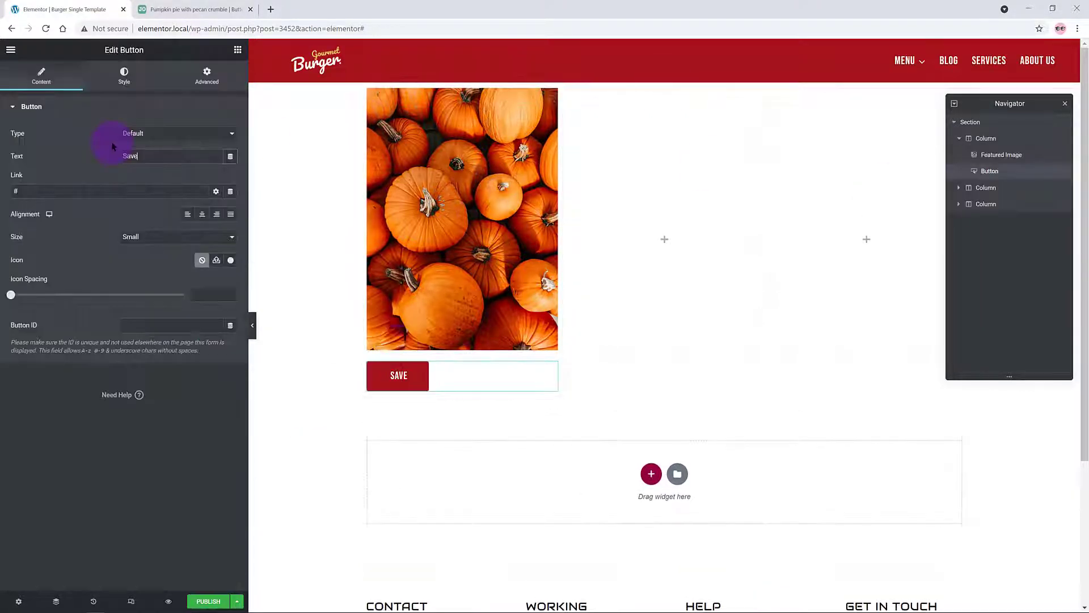
left_click(10, 95)
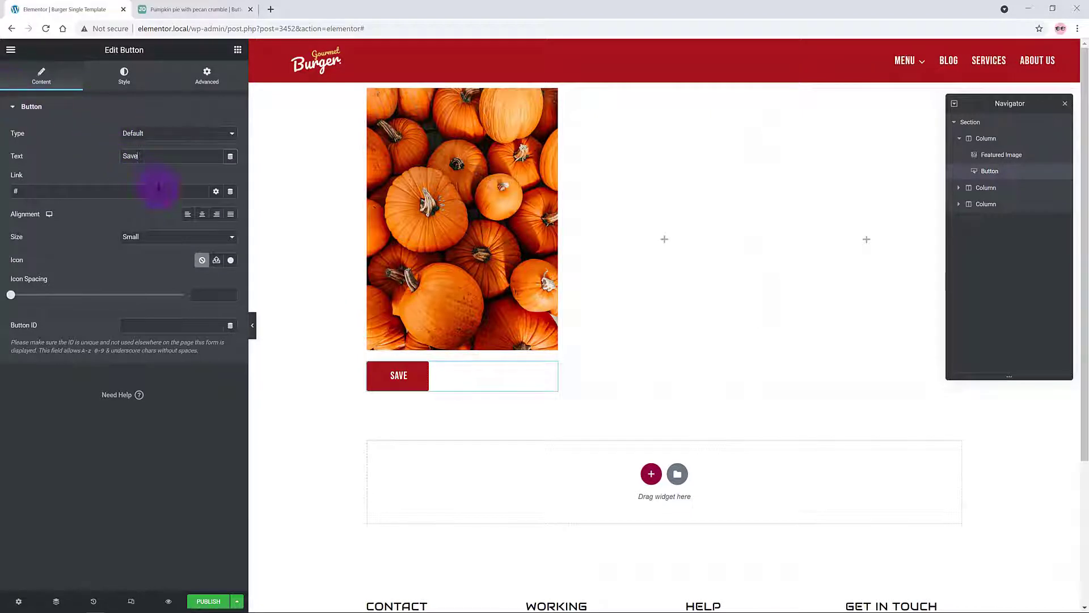
left_click(175, 237)
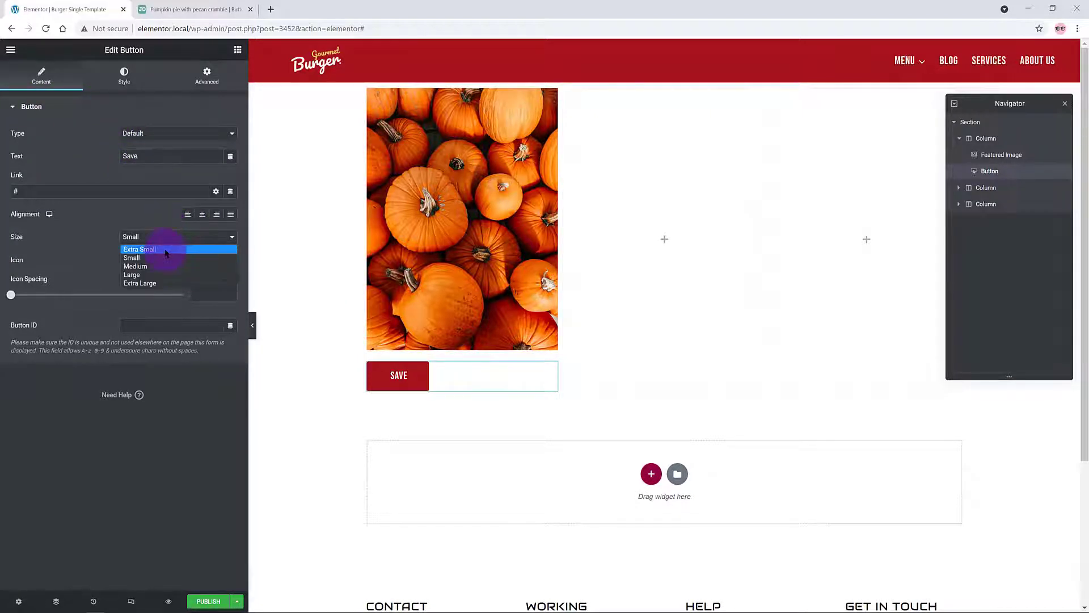
left_click(166, 252)
left_click(216, 260)
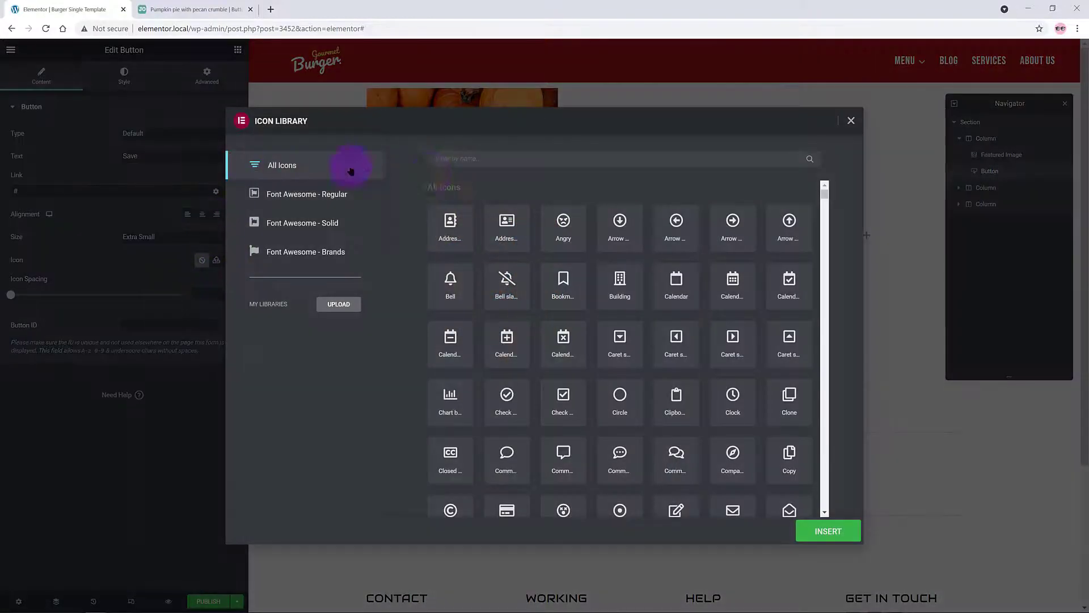
type("star")
left_click(508, 226)
left_click(829, 531)
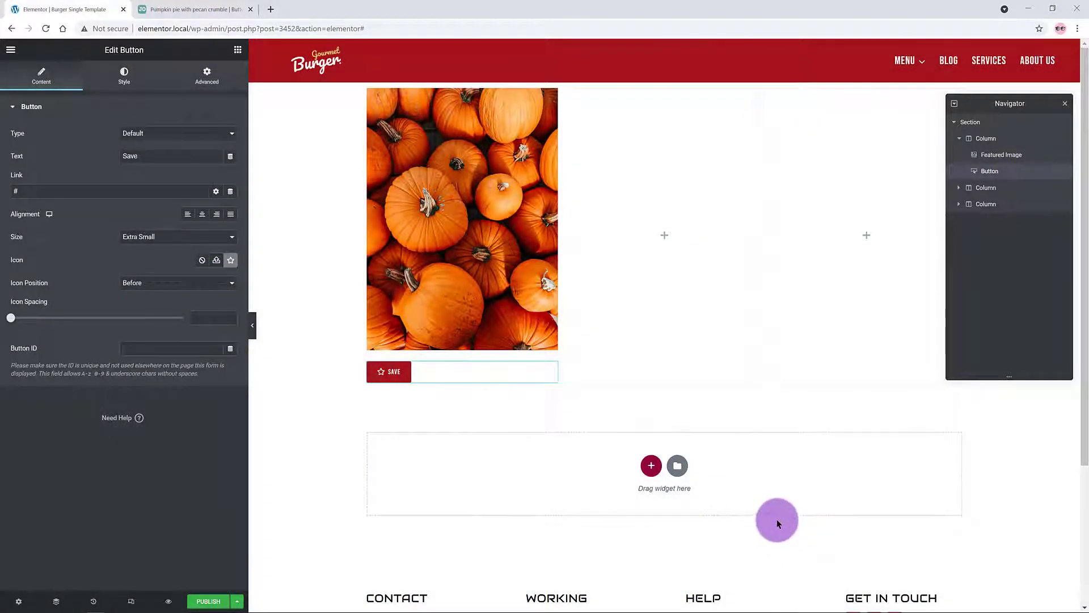
Step: Scroll the reference recipe page to see which element comes next
left_click(192, 9)
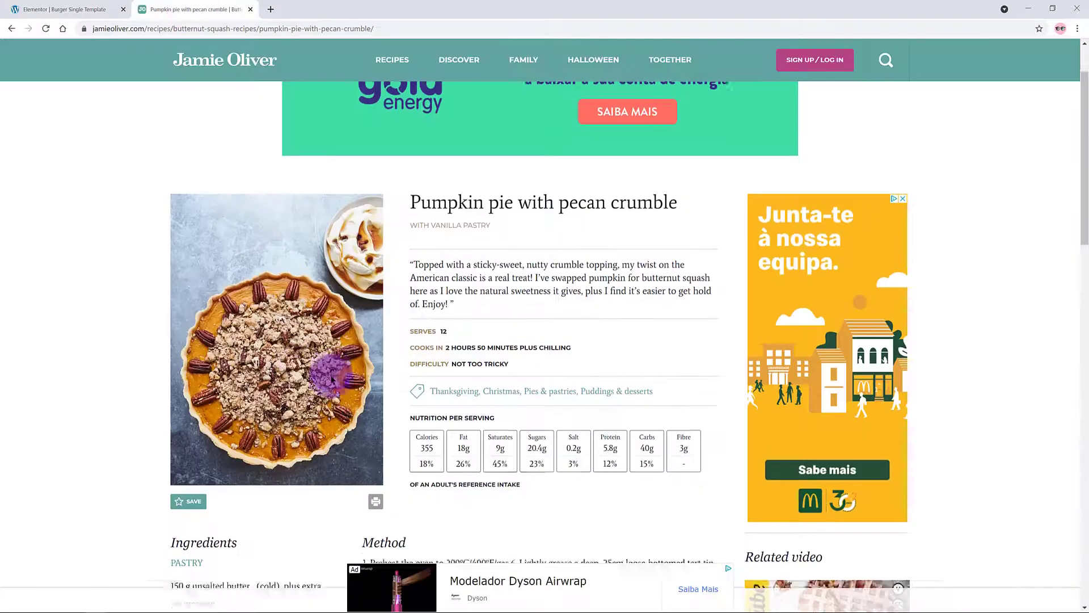
scroll(243, 280, "down", 5)
scroll(196, 521, "down", 5)
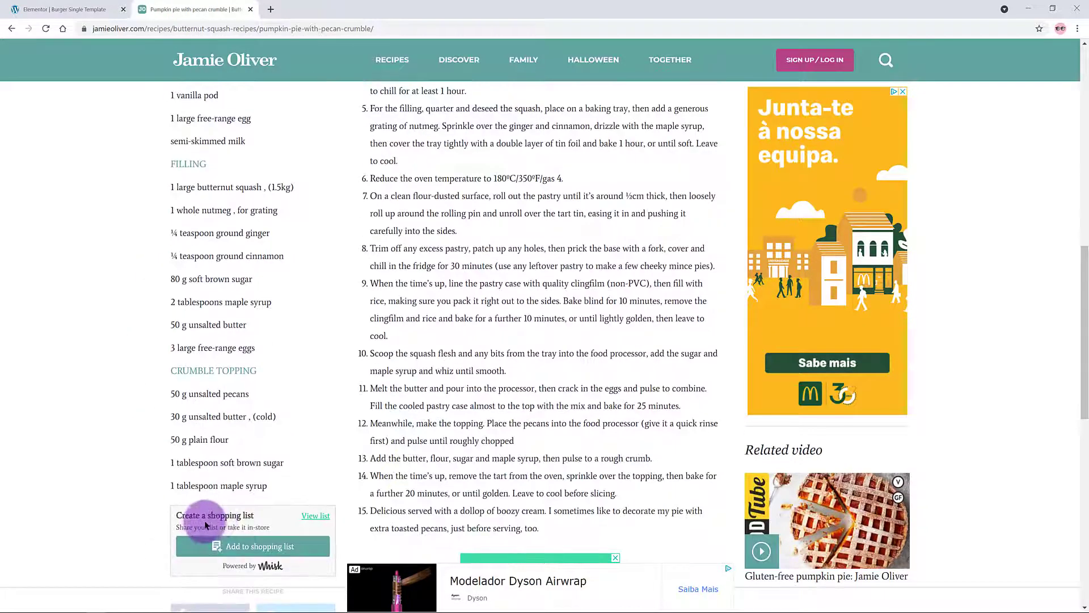
left_click(75, 10)
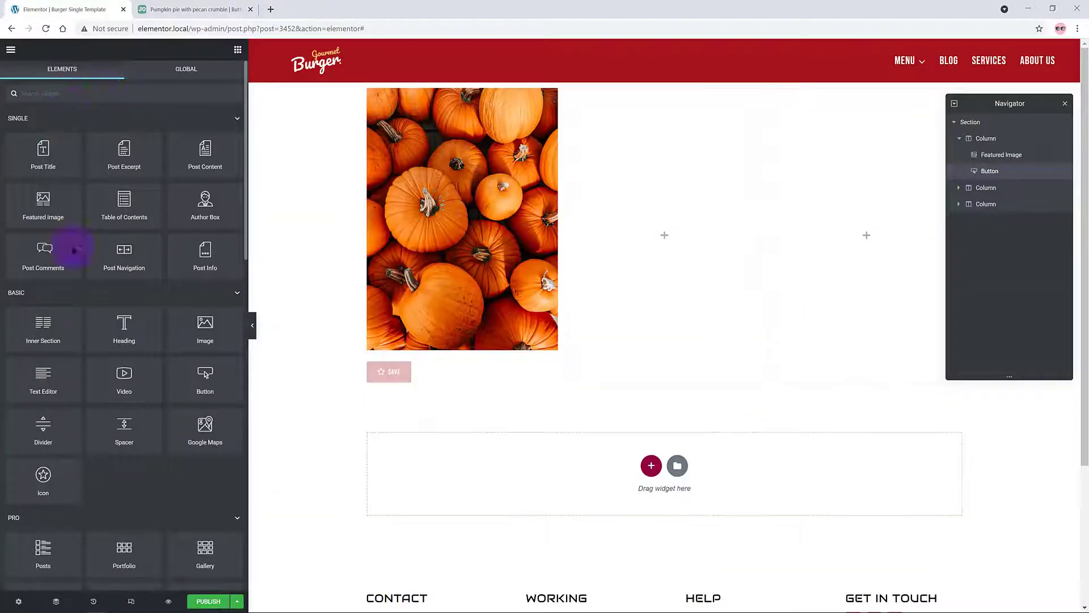
Step: Place a Text Editor widget under the Save button and select its Lorem ipsum placeholder
left_click_drag(43, 393, 395, 383)
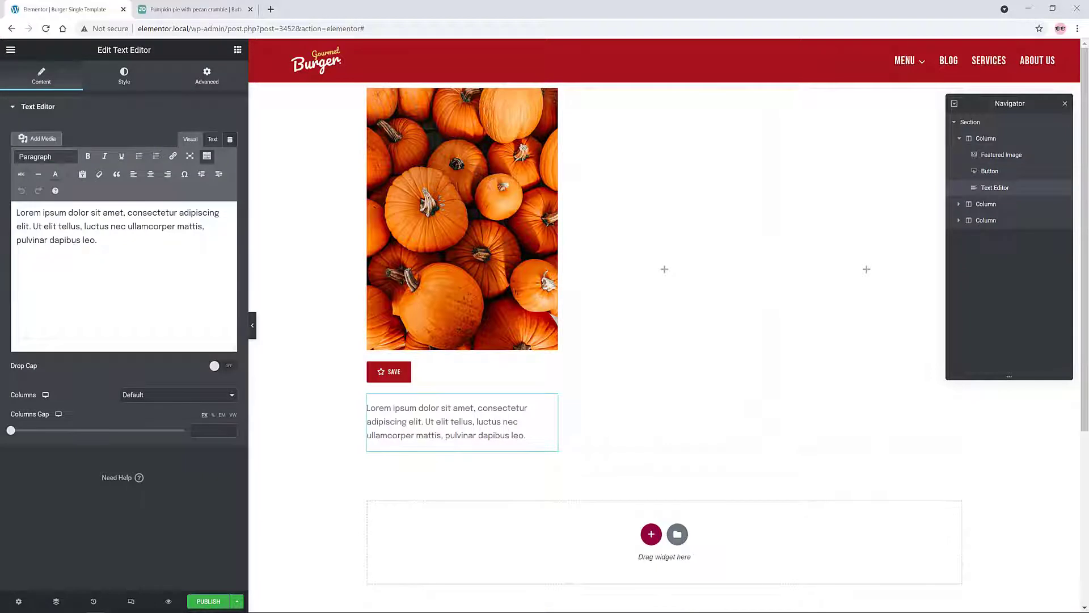
left_click(212, 140)
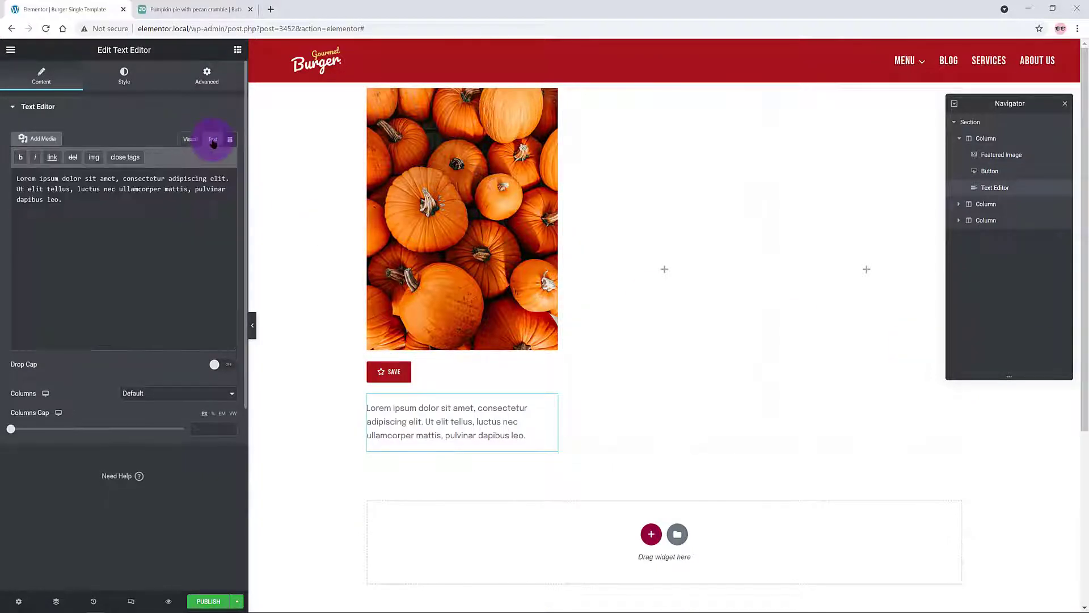
left_click(191, 140)
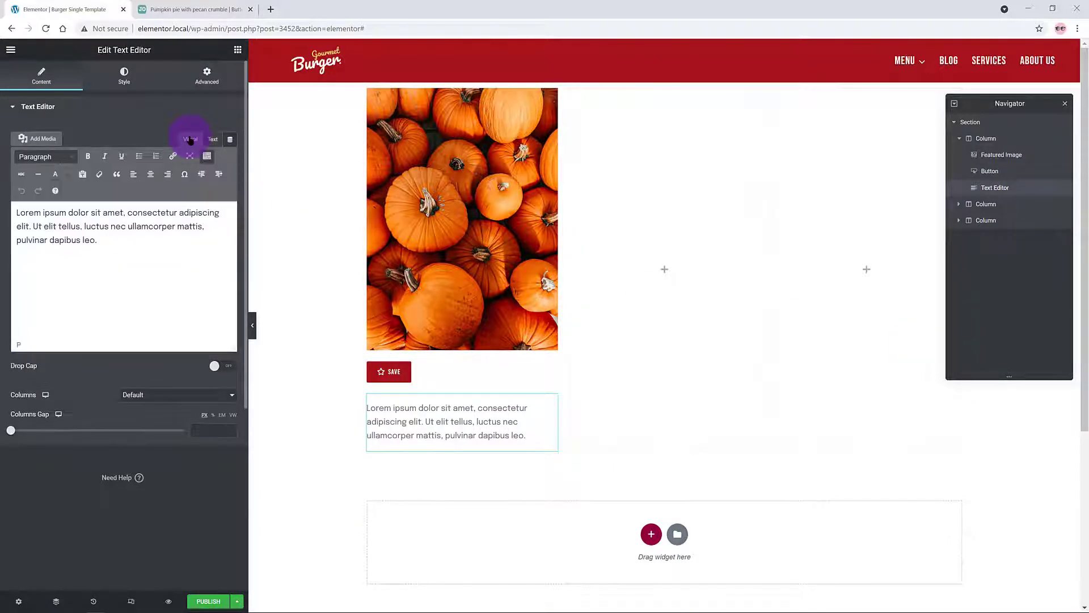
left_click_drag(227, 348, 226, 460)
left_click(17, 213)
key("Return")
left_click_drag(97, 271, 2, 228)
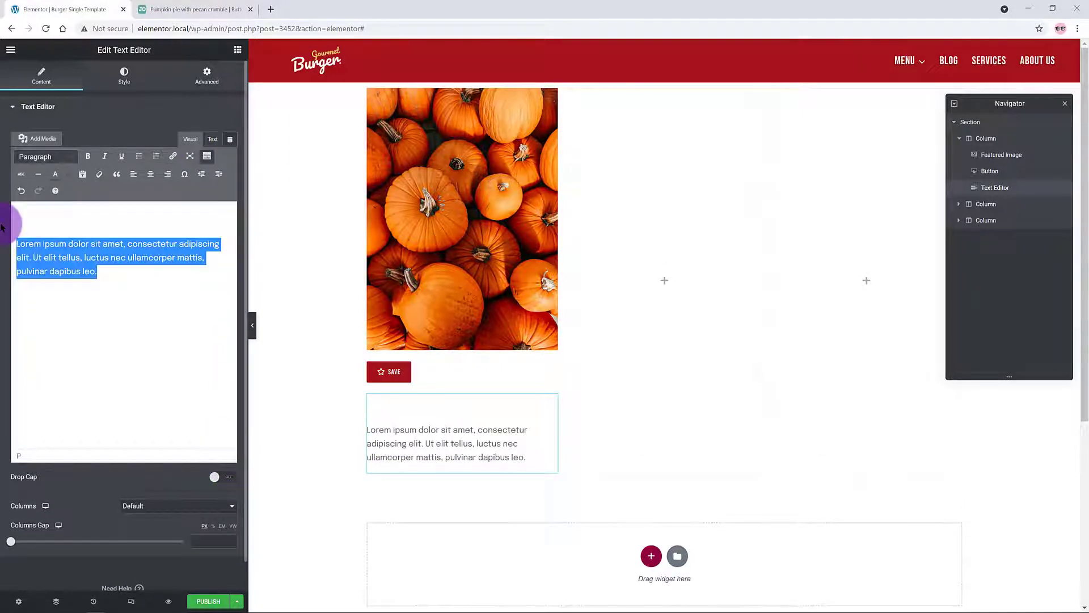
Step: Replace the placeholder with an italic 'Ingredients' label and review the ingredient list
type("Ingt")
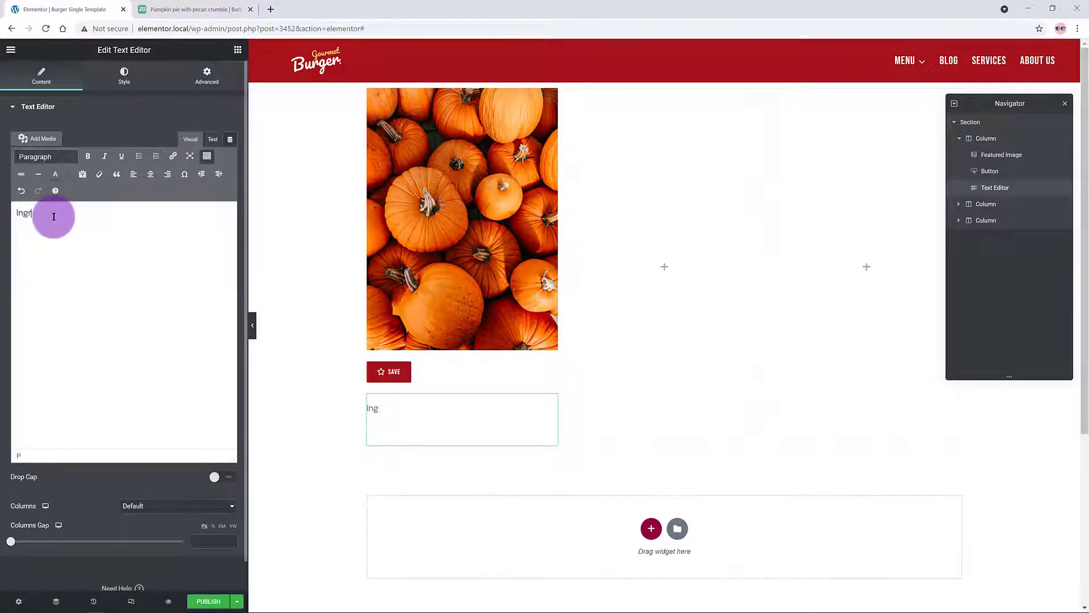
type("edients")
left_click_drag(66, 213, 11, 213)
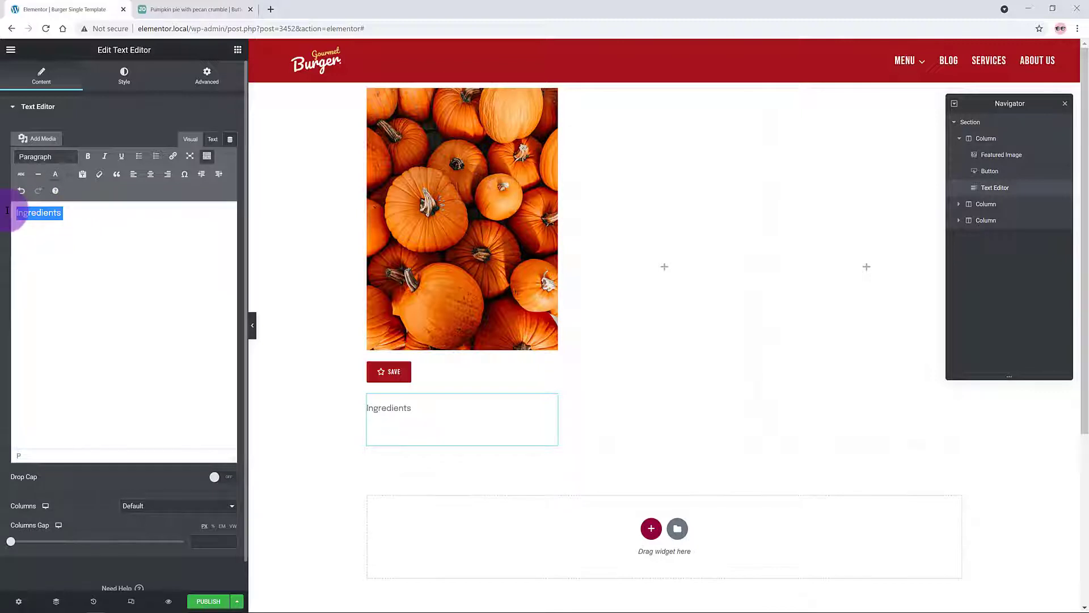
left_click(105, 156)
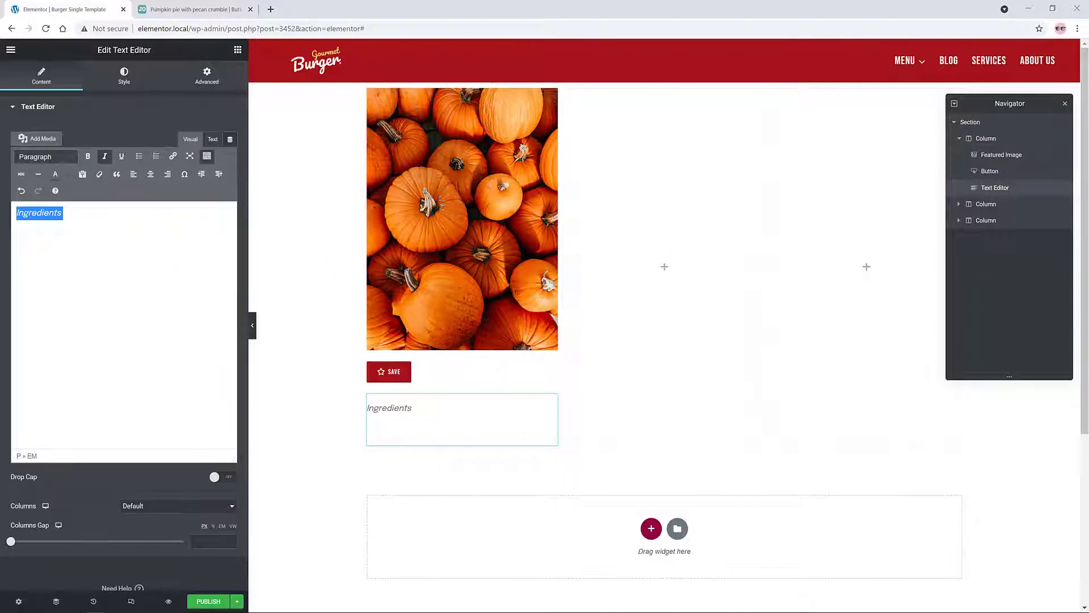
left_click(146, 569)
scroll(146, 569, "down", 1)
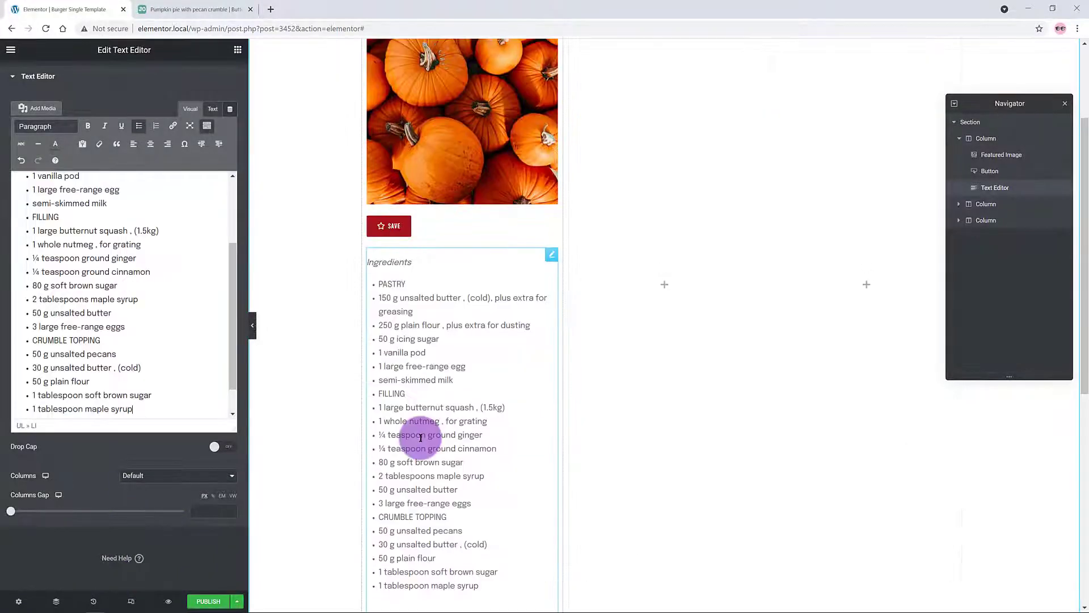
scroll(420, 437, "down", 1)
scroll(102, 341, "up", 6)
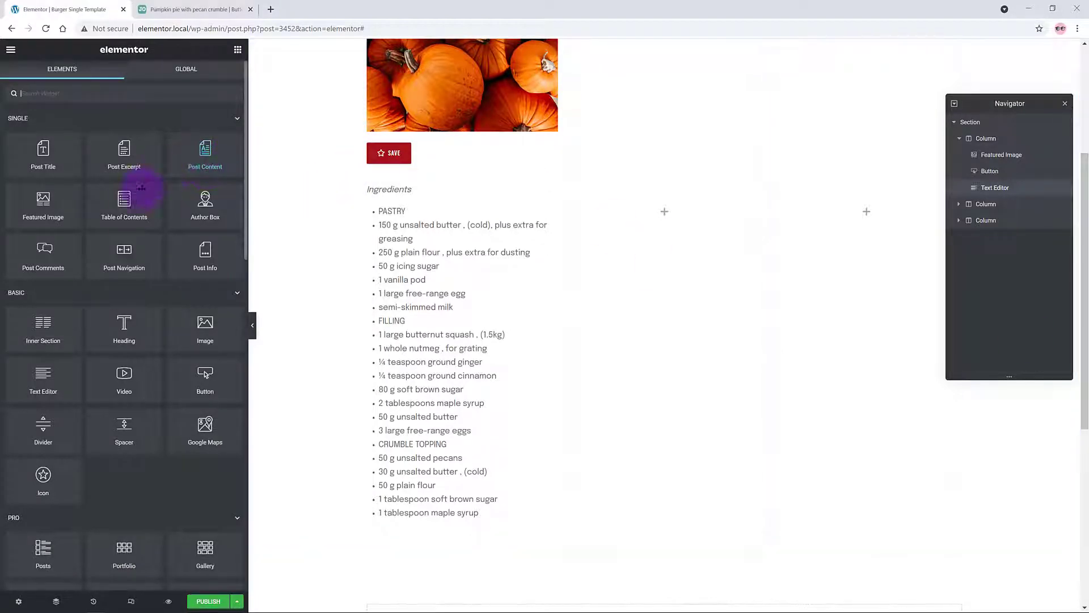
Step: Add an H6 heading reading 'Share This Recipe' below the ingredients list
left_click_drag(125, 328, 402, 522)
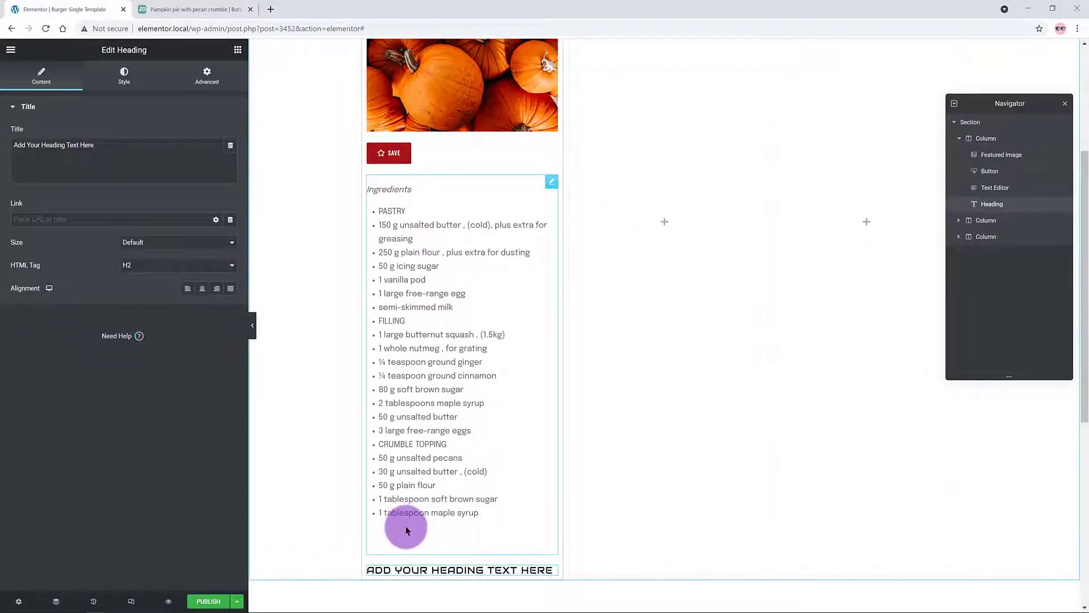
triple_click(101, 141)
type("Share")
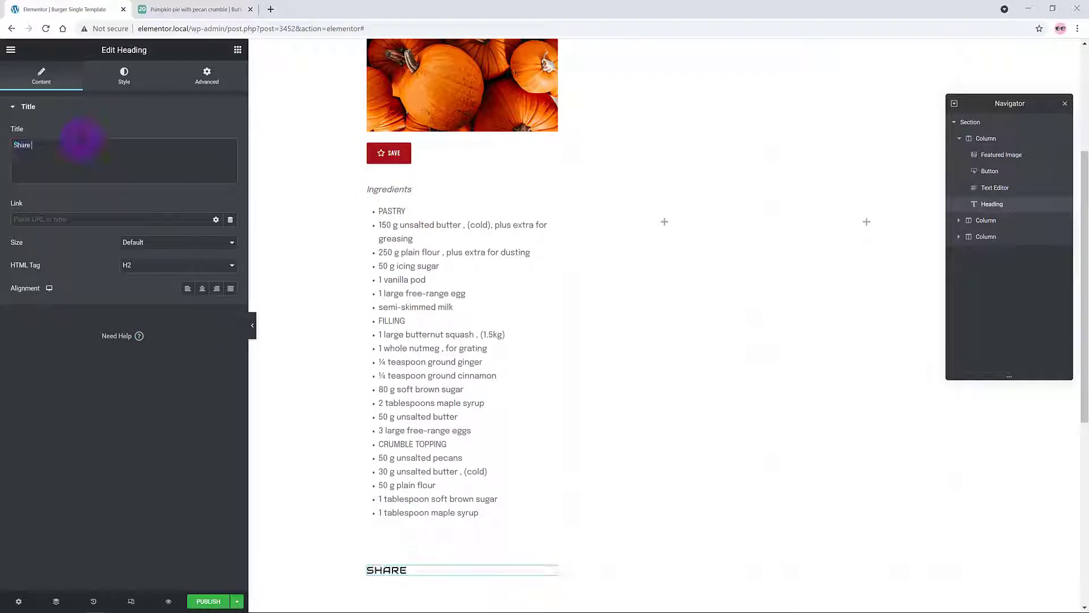
type(" This Recipe")
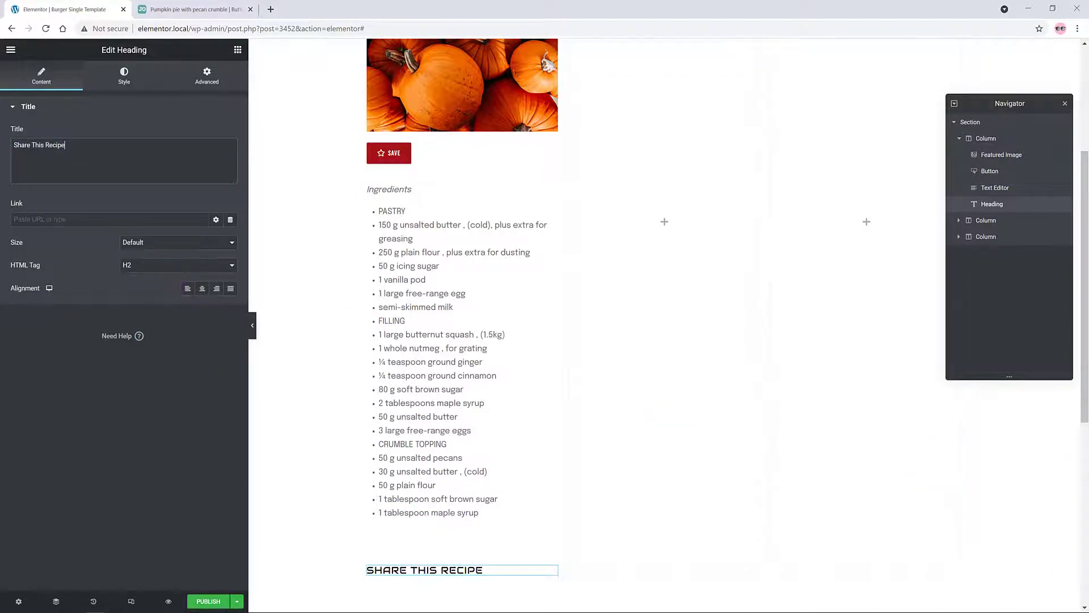
left_click(141, 265)
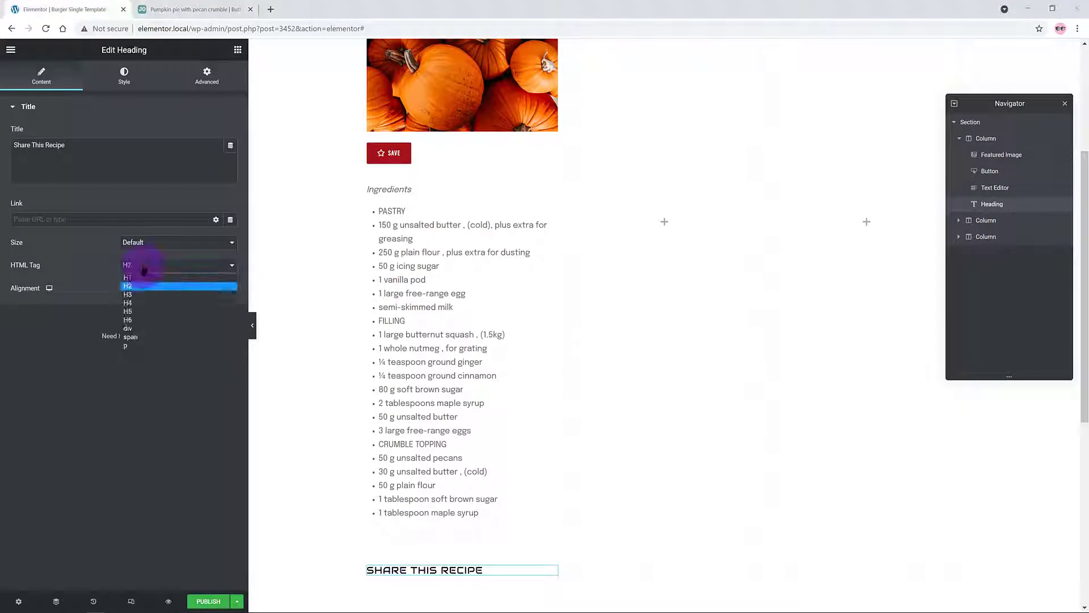
left_click(141, 324)
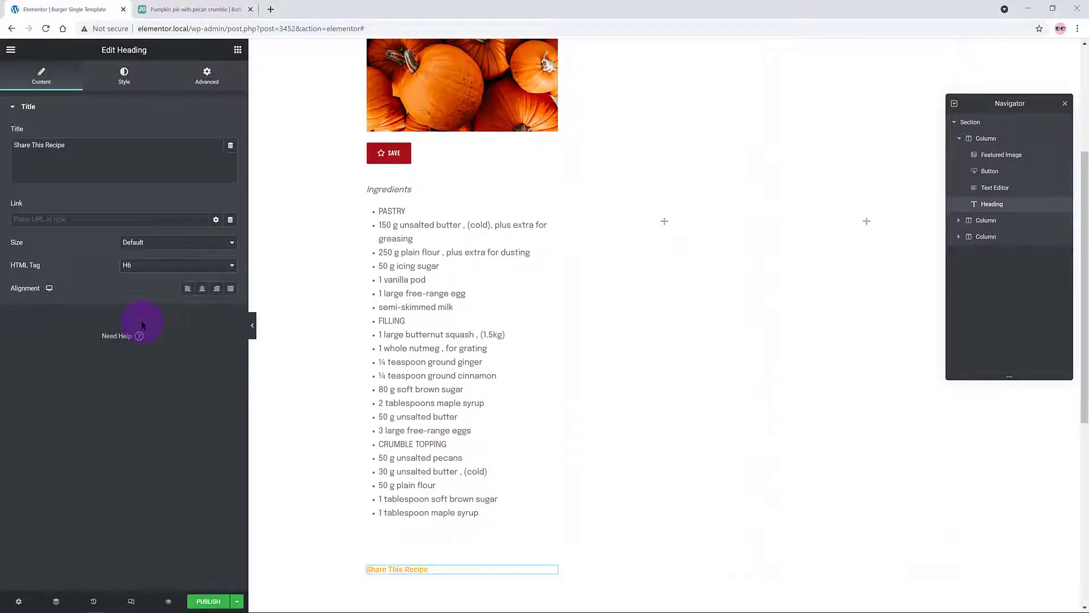
Step: Add Share Buttons beneath it, duplicating LinkedIn and changing the copy to Pinterest
left_click(238, 50)
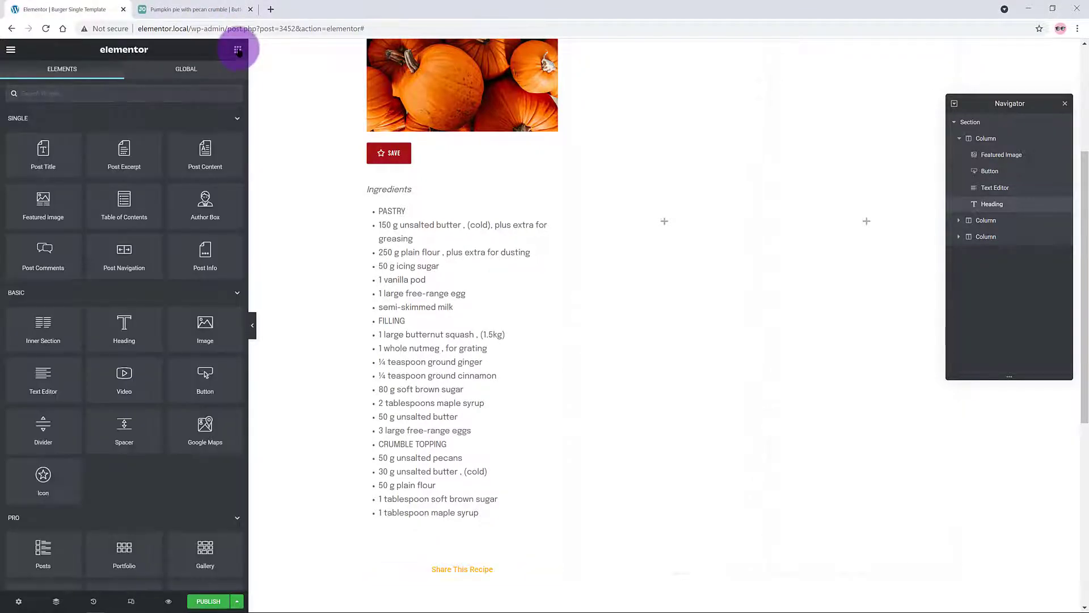
left_click(55, 92)
type("share")
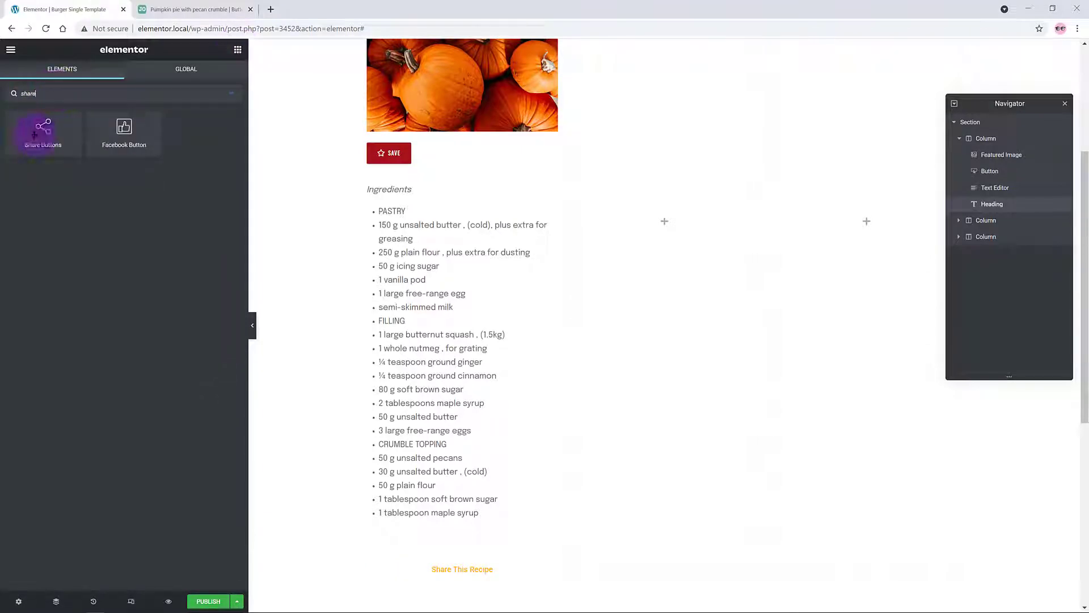
left_click_drag(35, 134, 459, 568)
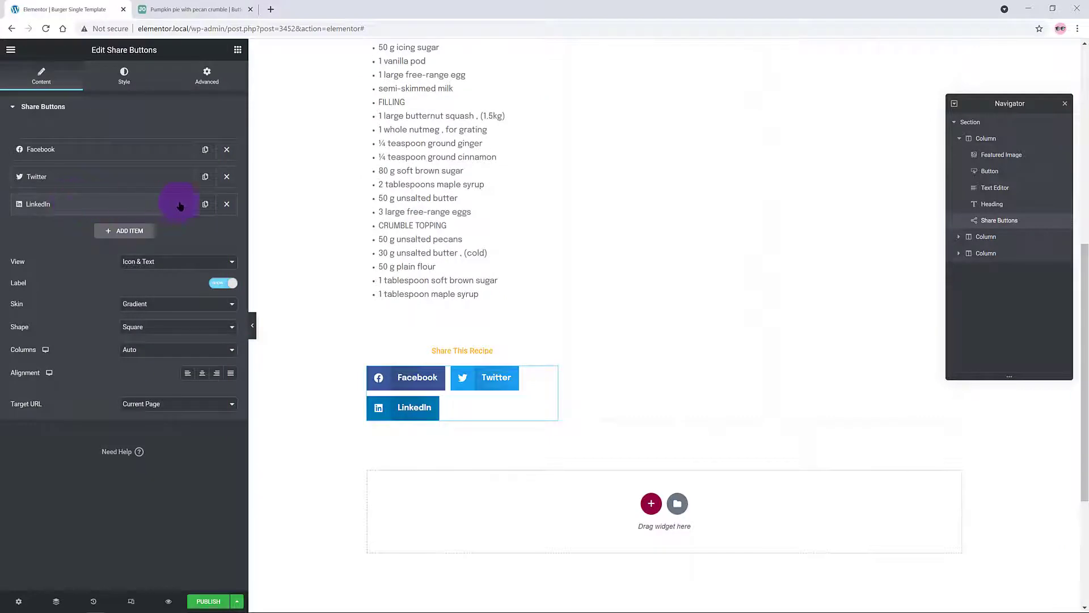
left_click(205, 204)
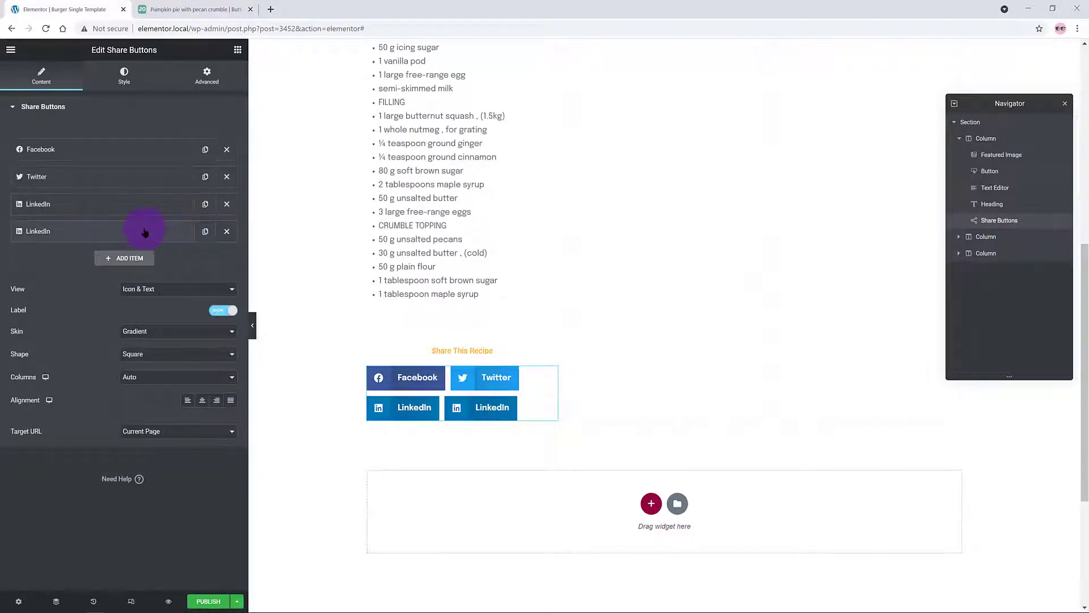
left_click(145, 231)
left_click(139, 257)
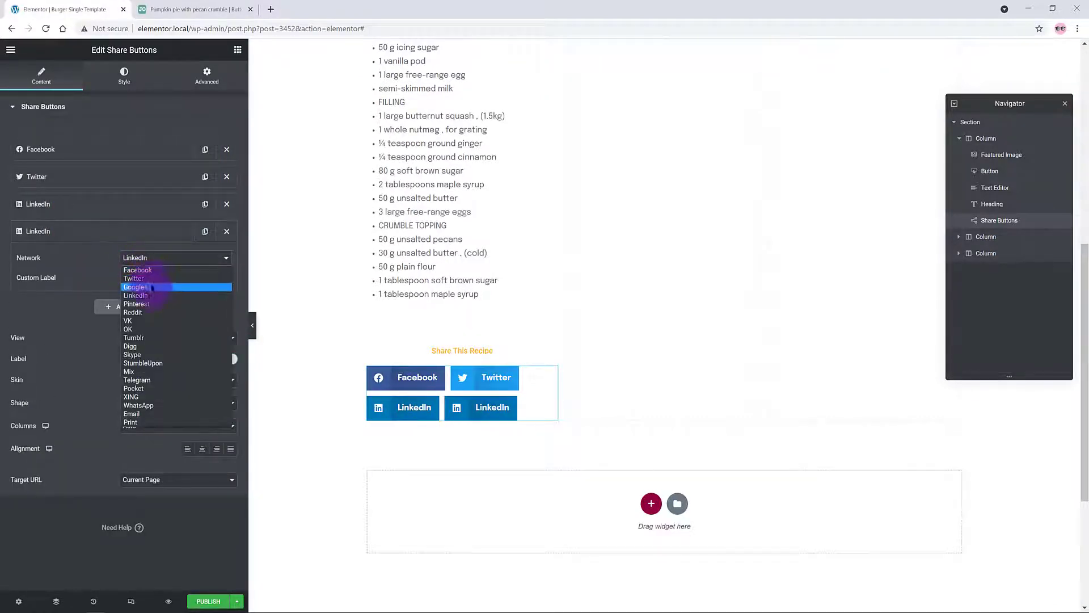
left_click(148, 304)
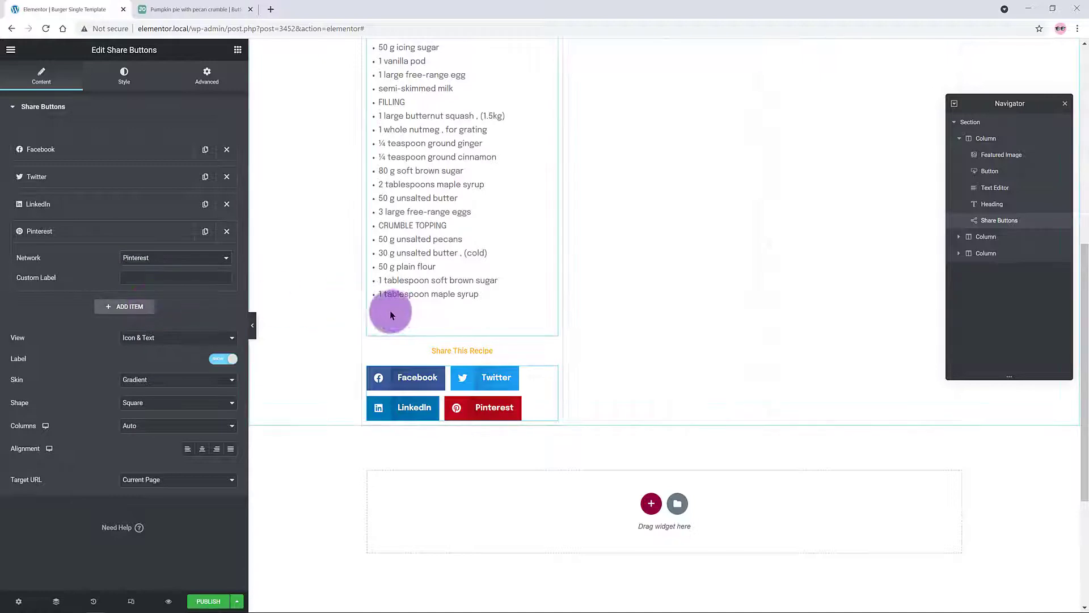
Step: Place the Post Title widget at the top of the middle column
scroll(676, 226, "up", 4)
scroll(676, 226, "up", 3)
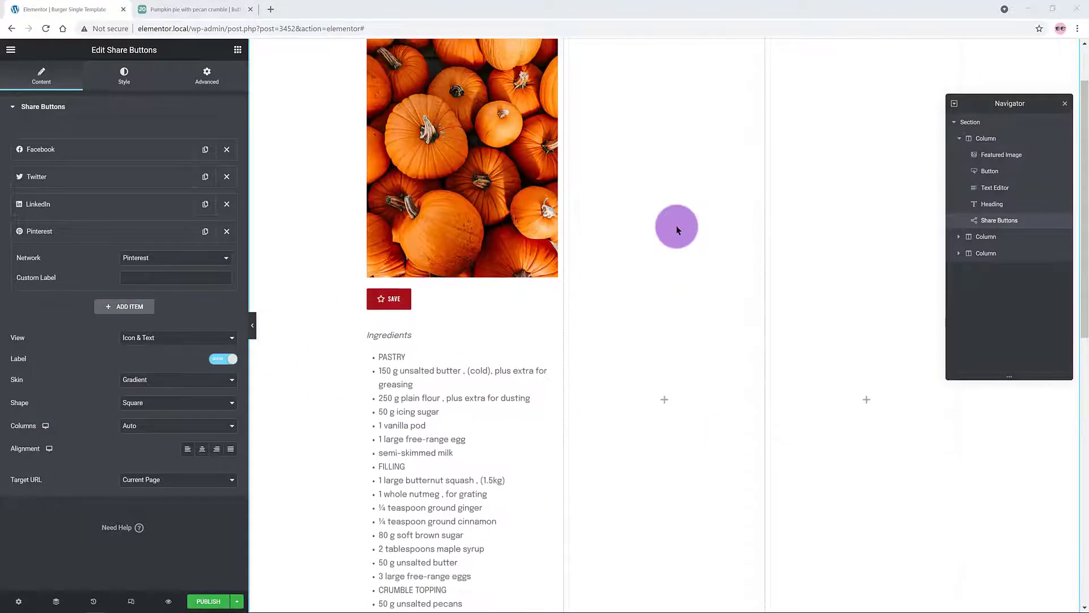
left_click(674, 226)
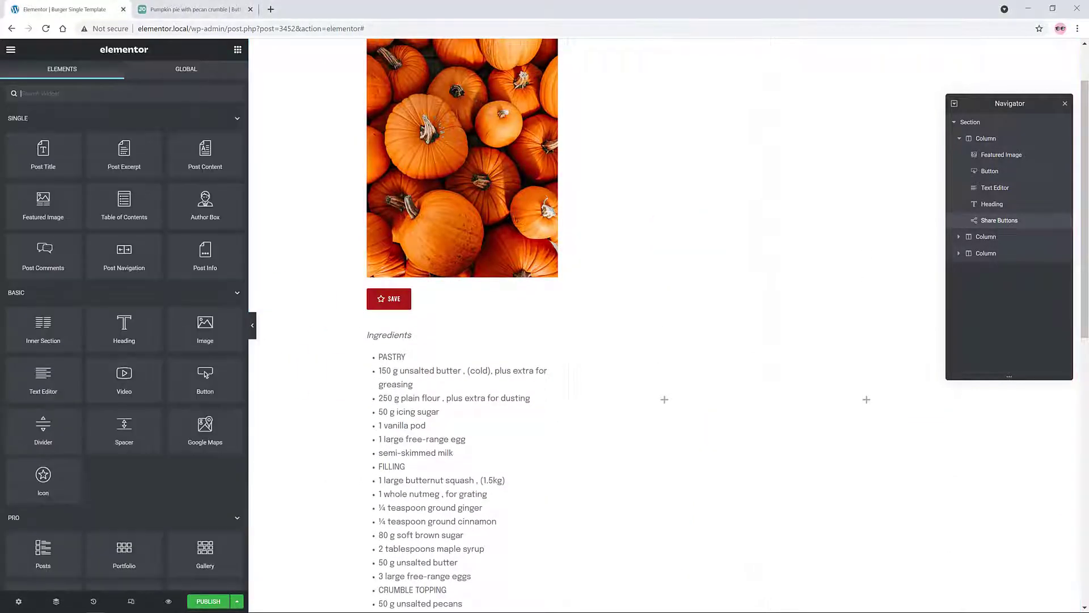
scroll(671, 208, "up", 1)
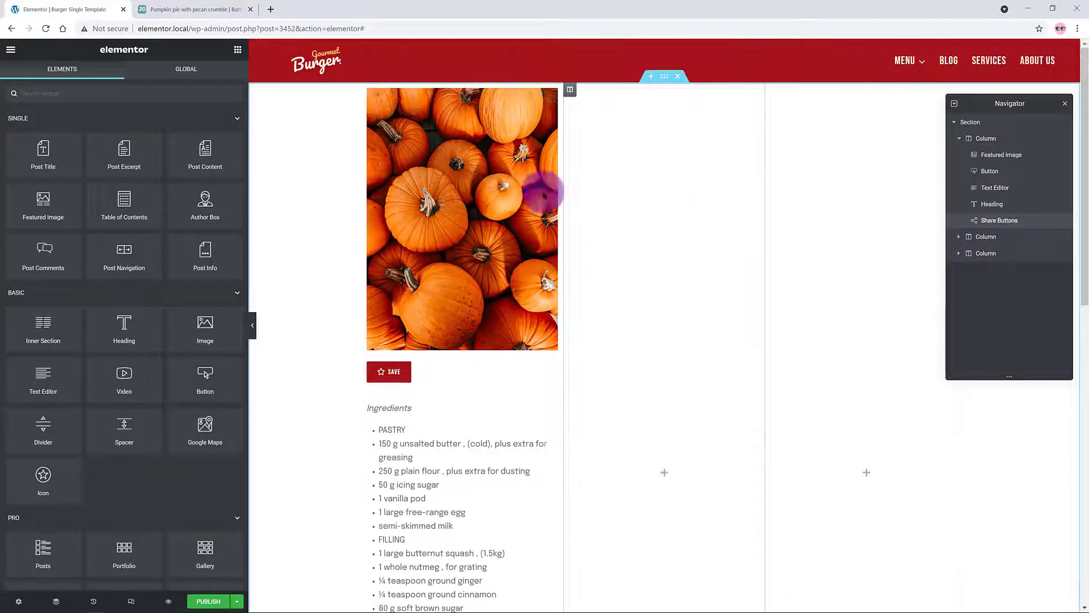
left_click_drag(39, 157, 626, 109)
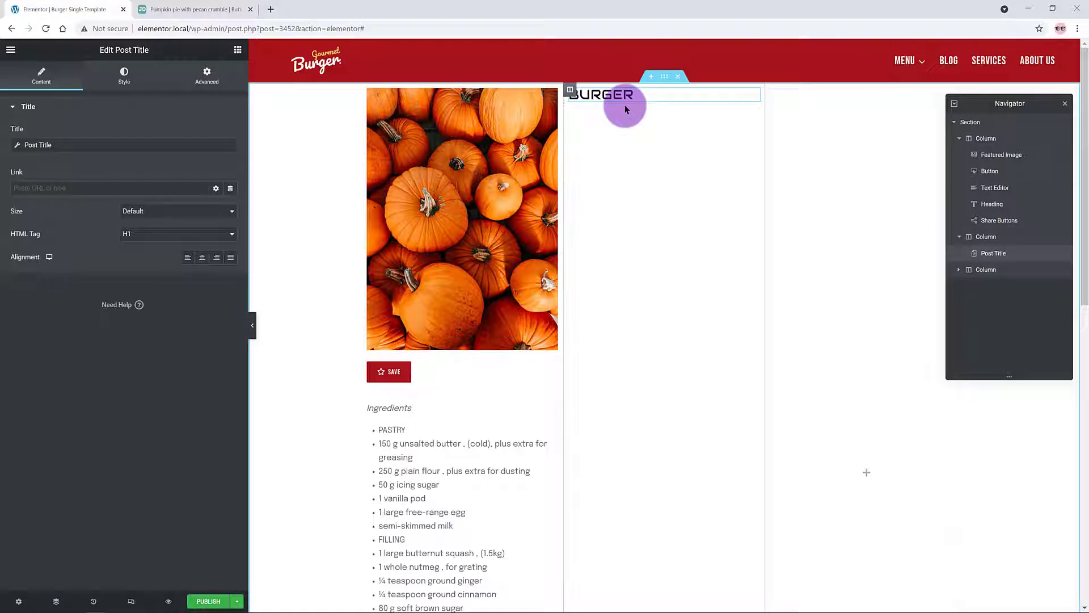
Step: Add a Post Info widget under the BURGER title and remove its date, time and comments items
left_click(237, 49)
left_click_drag(202, 255, 606, 99)
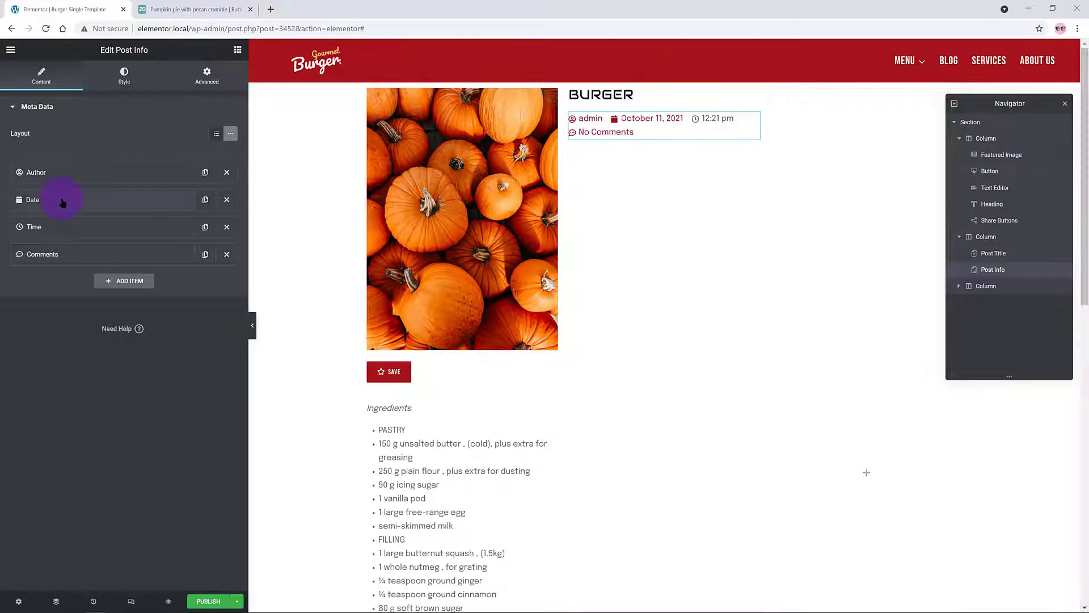
left_click(226, 199)
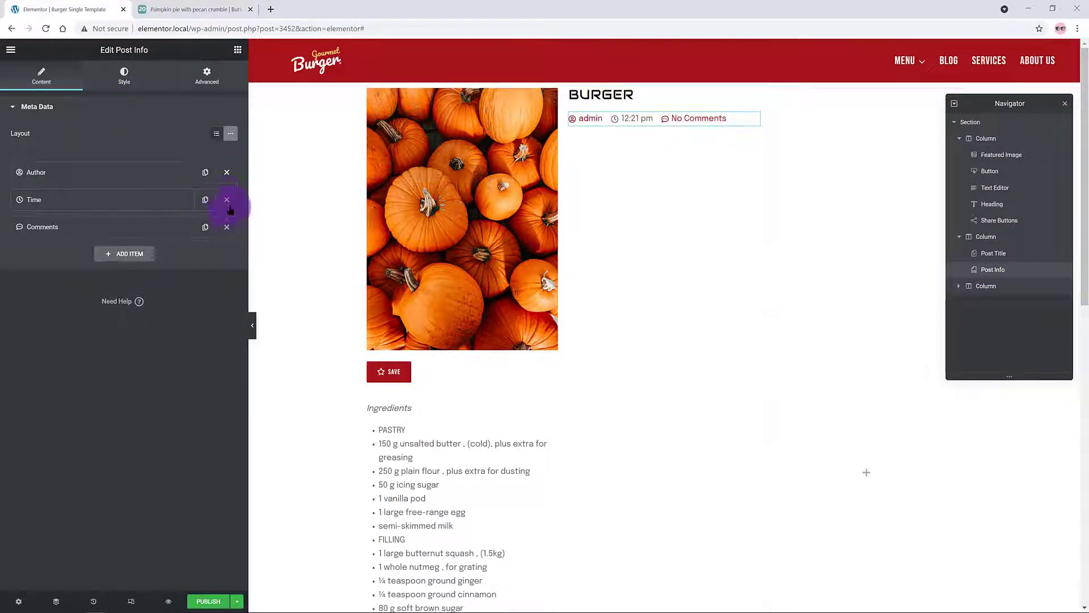
left_click(227, 202)
left_click(226, 201)
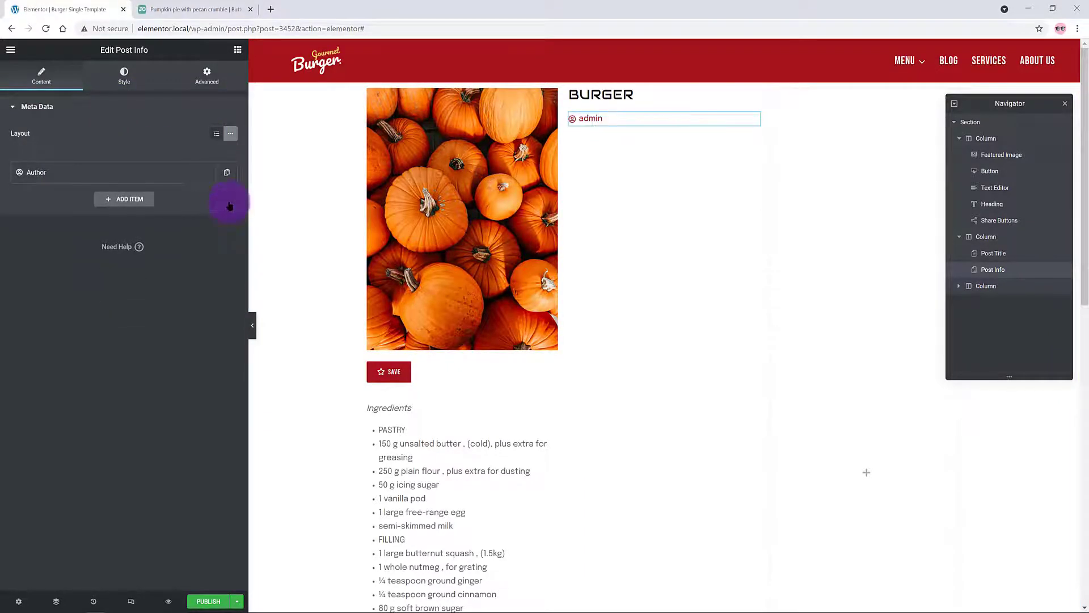
Step: Make the remaining item Custom text with the pasted subtitle and Icon set to None
left_click(63, 170)
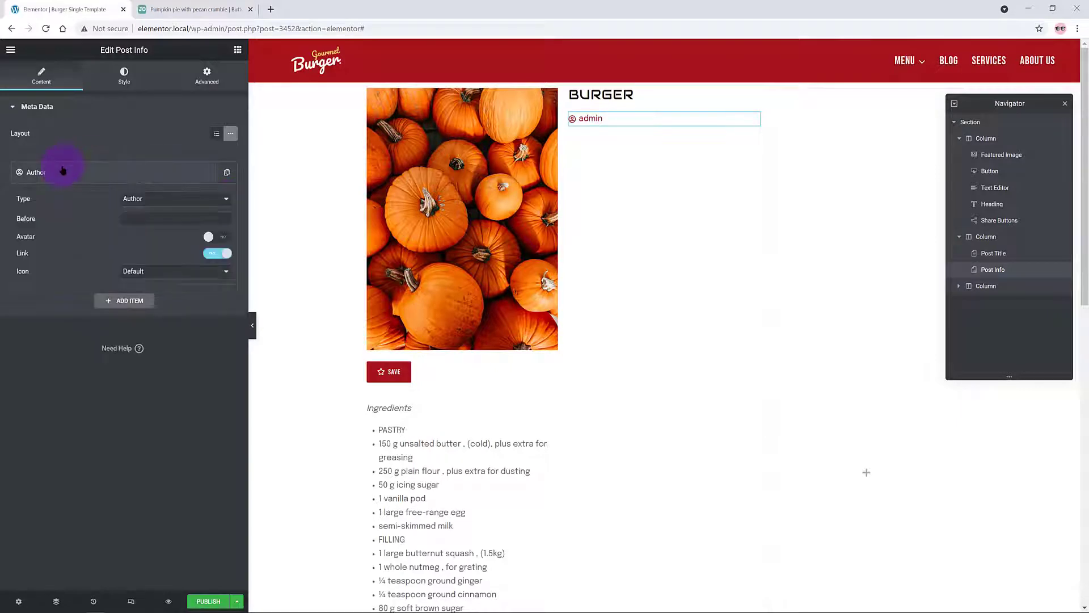
left_click(176, 198)
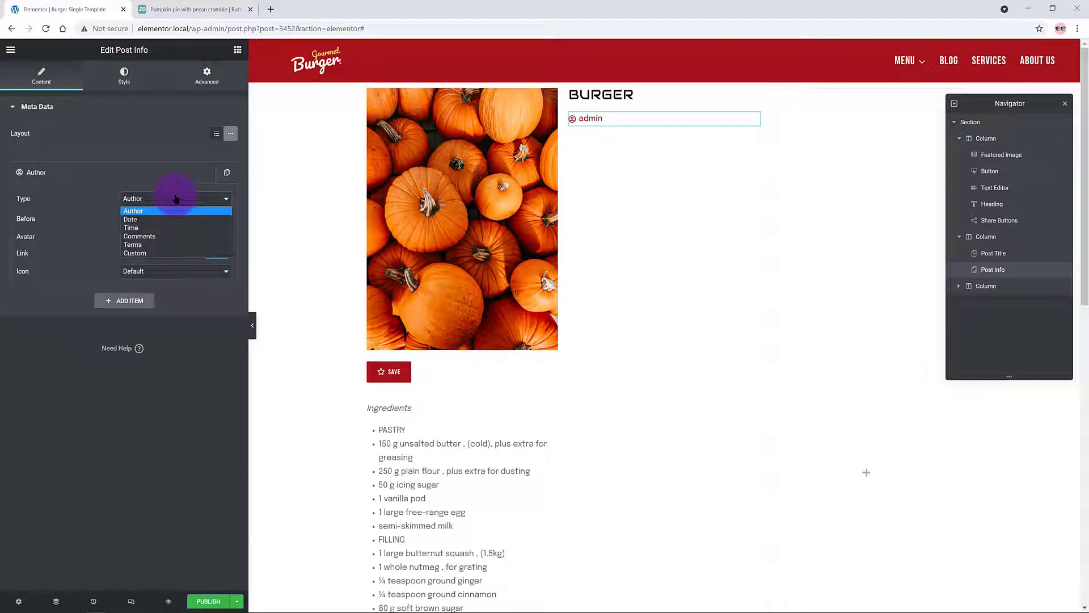
left_click(152, 258)
left_click(115, 226)
key("ctrl+v")
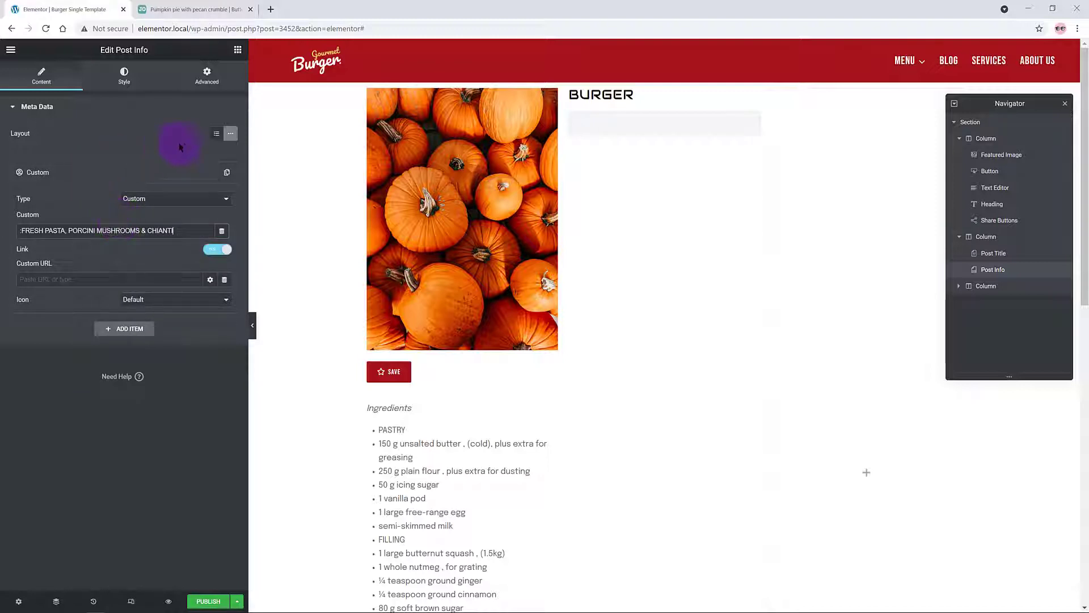
left_click(137, 299)
left_click(136, 312)
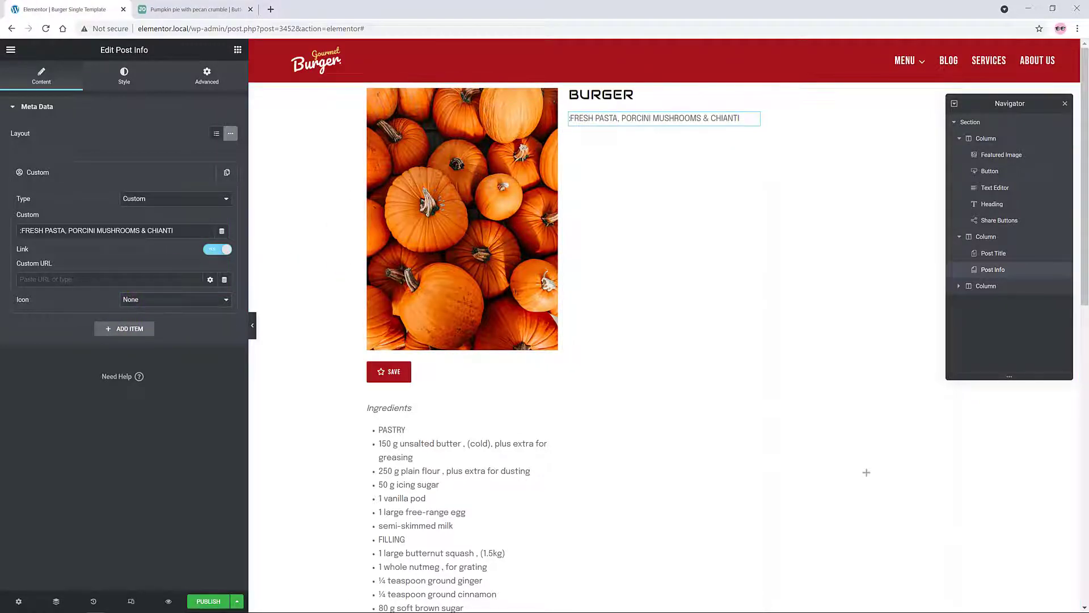
left_click(237, 50)
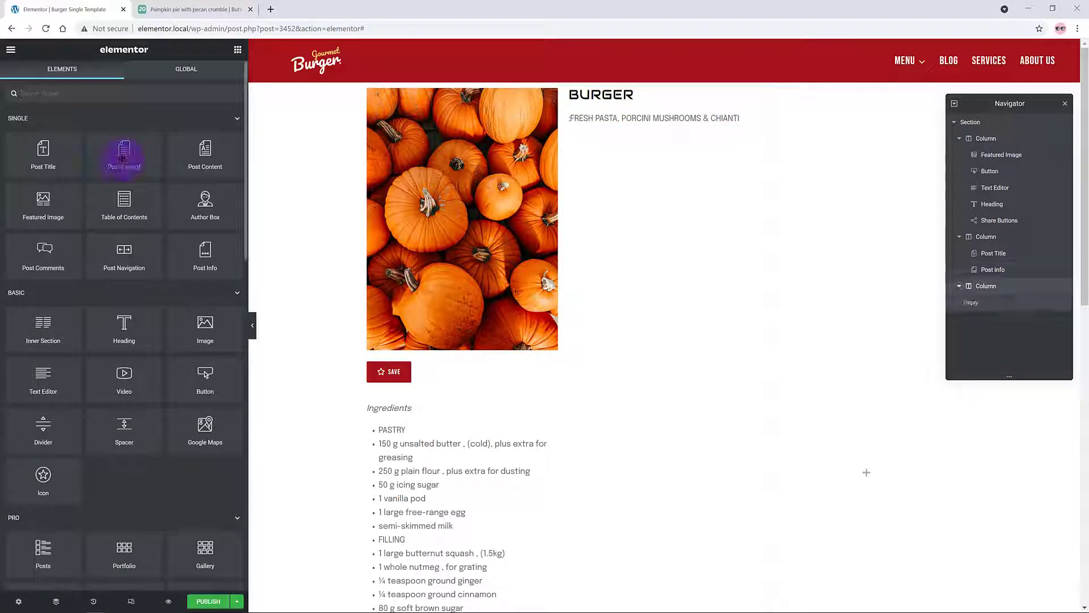
Step: Add a Post Excerpt and an Inline-layout Post Info widget below the subtitle
left_click_drag(124, 159, 603, 126)
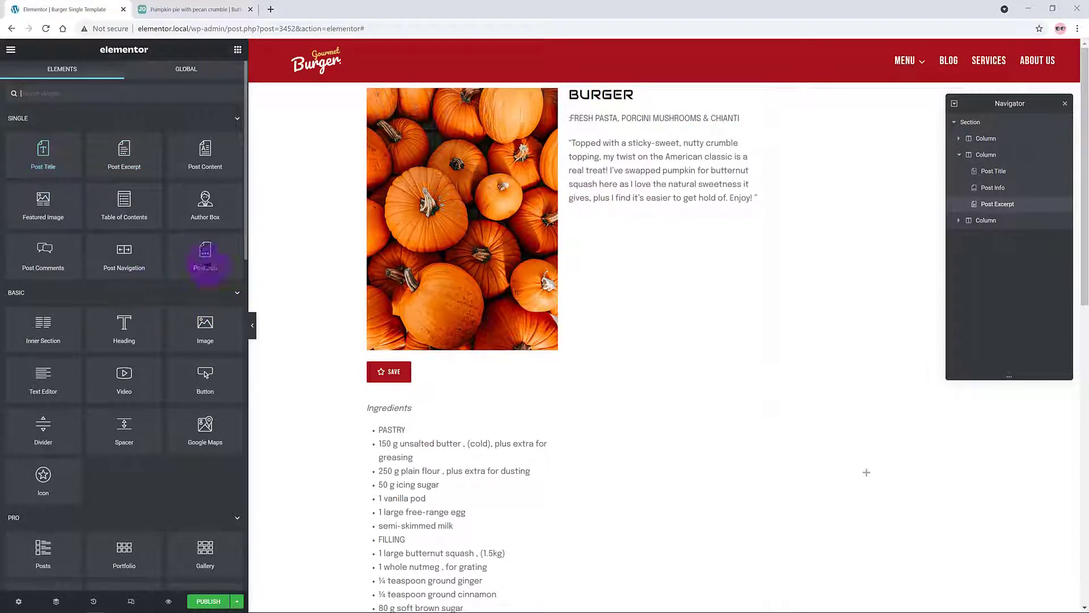
left_click_drag(205, 260, 596, 202)
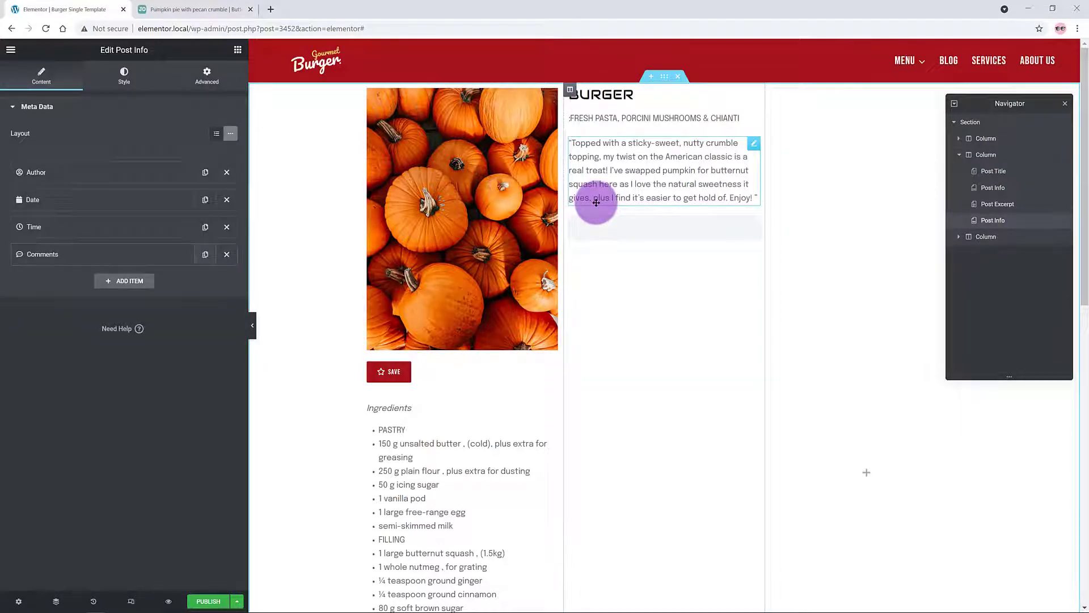
left_click(238, 139)
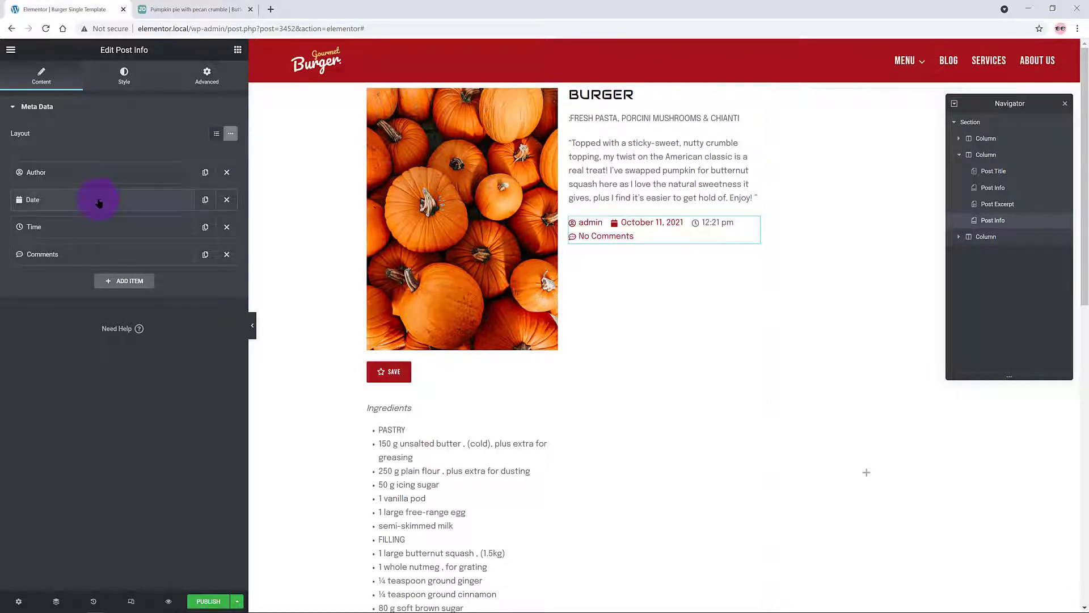
Step: Turn its author item into Custom text 'SERVES: 12' with no icon
left_click(89, 173)
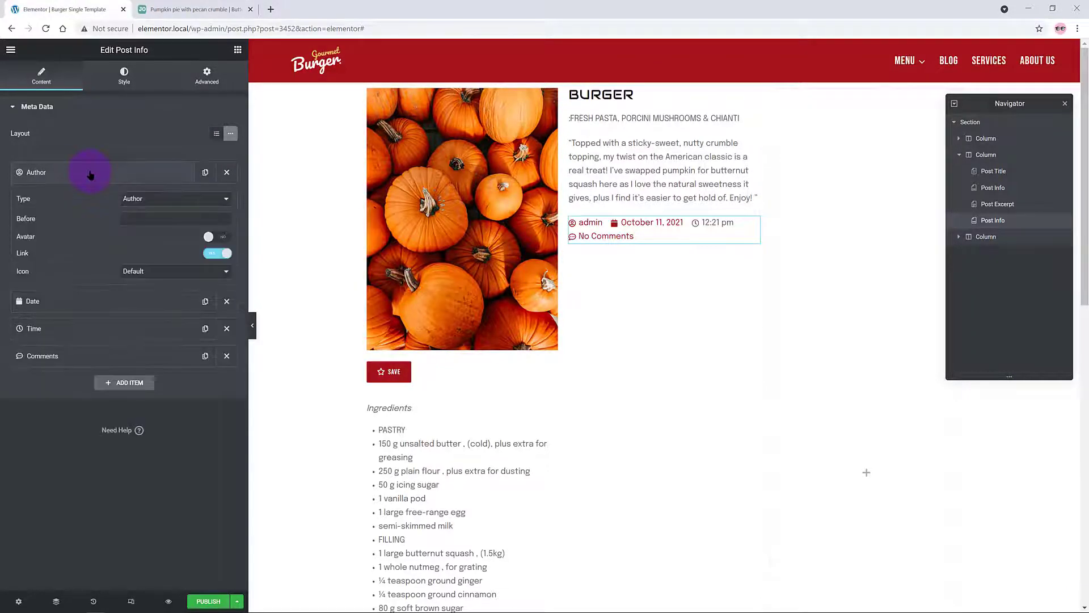
left_click(134, 198)
left_click(154, 254)
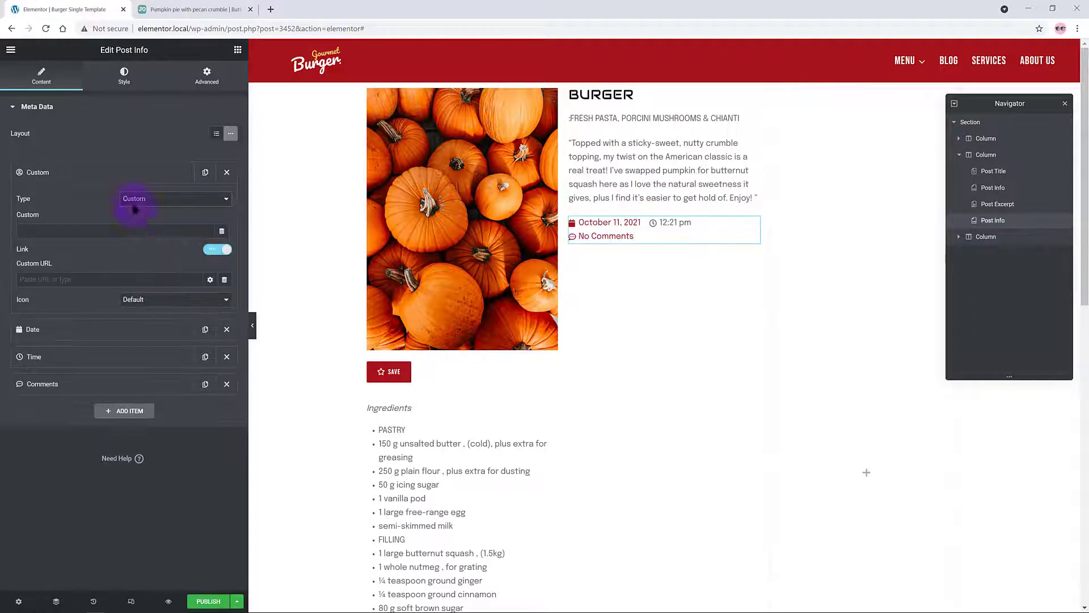
left_click(39, 231)
type("<strong>SERVES </strong> 12")
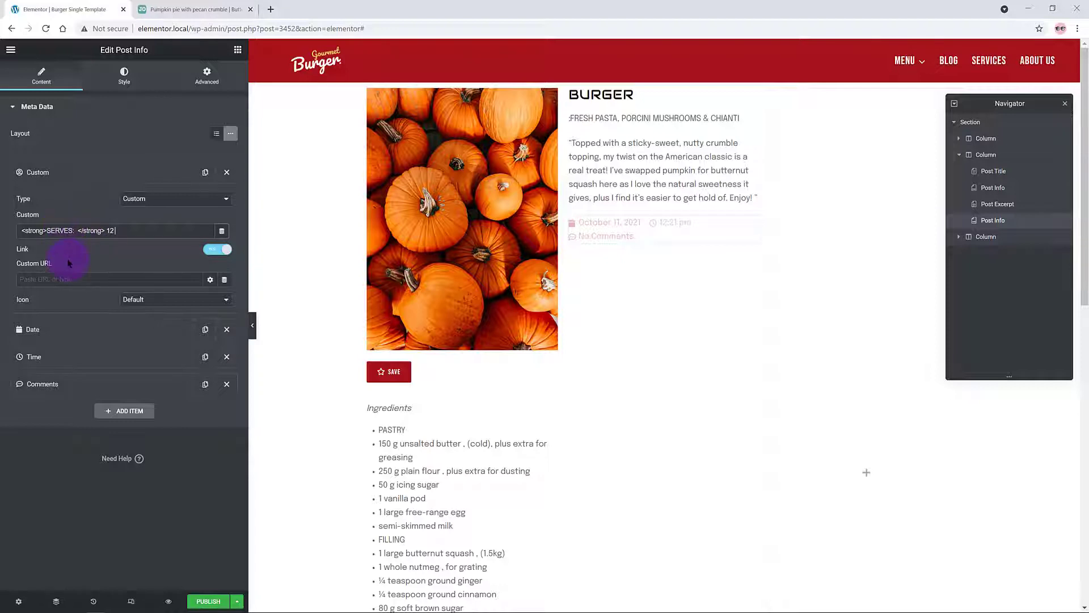
left_click(160, 300)
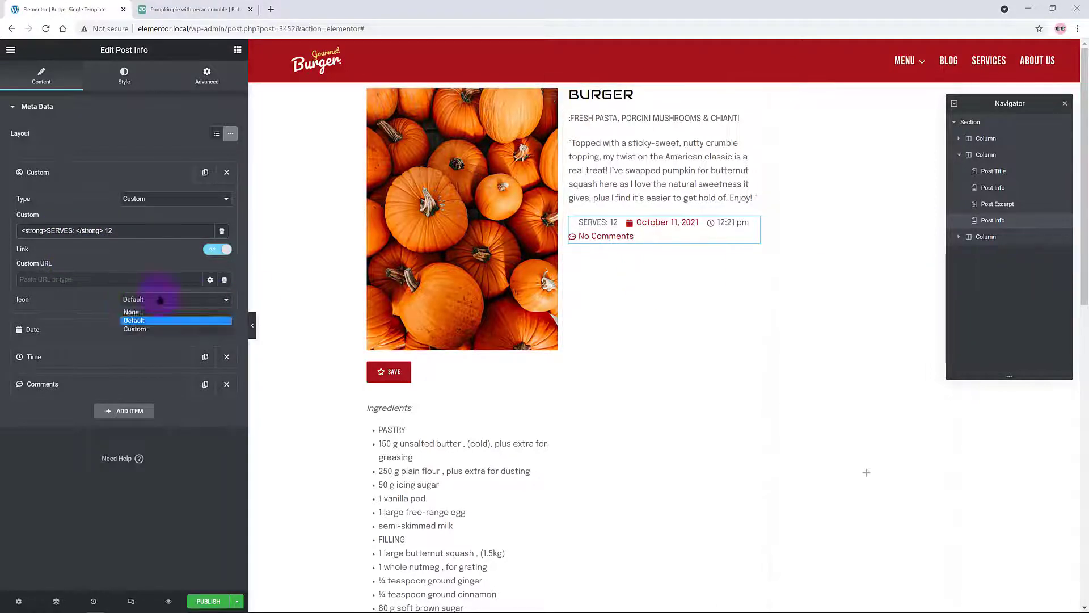
left_click(136, 313)
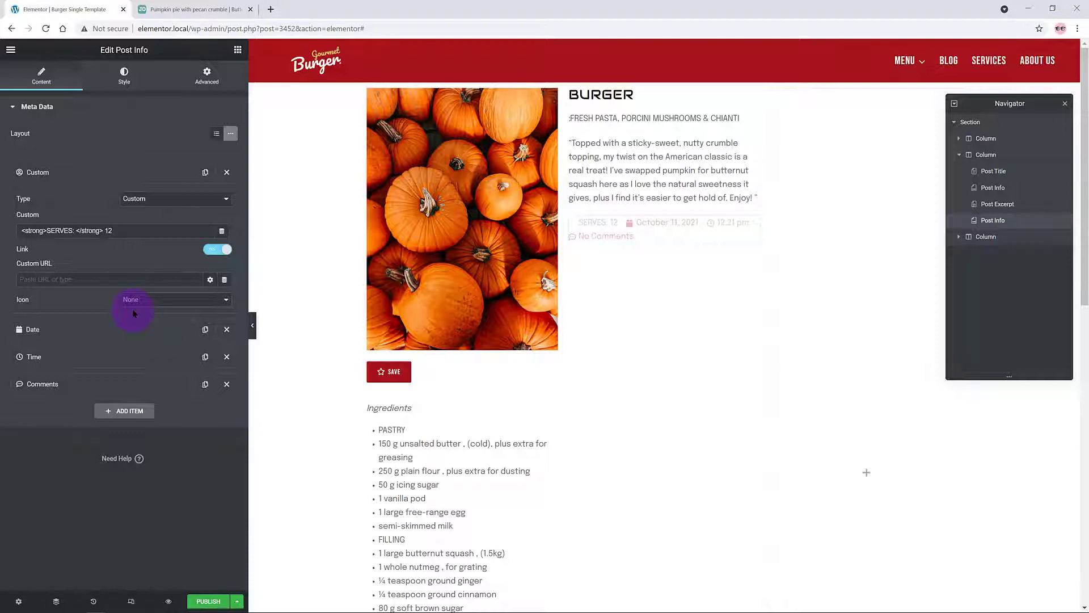
left_click(102, 172)
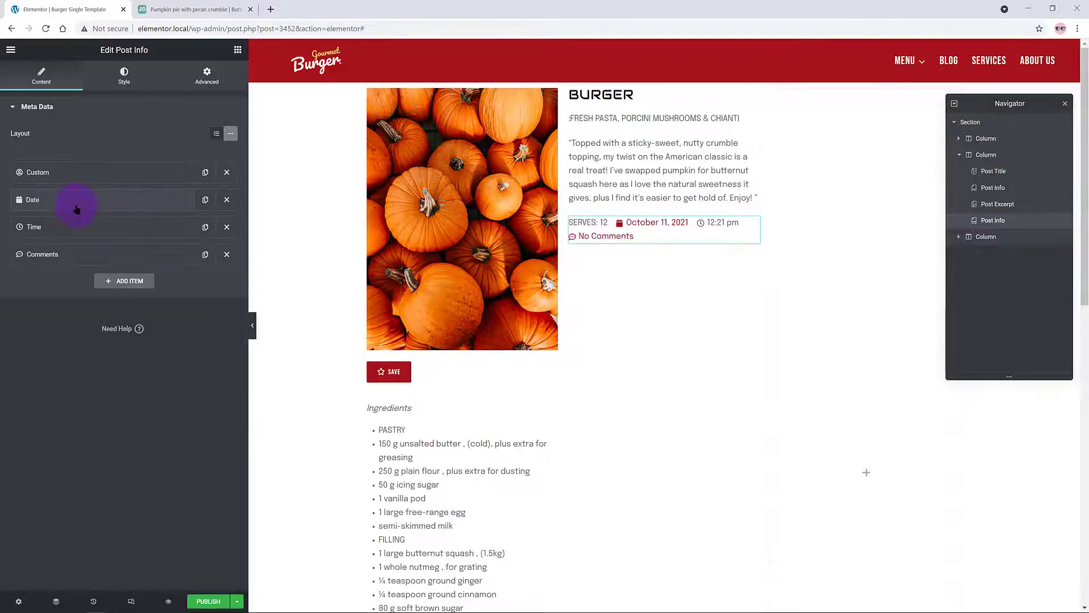
left_click(238, 49)
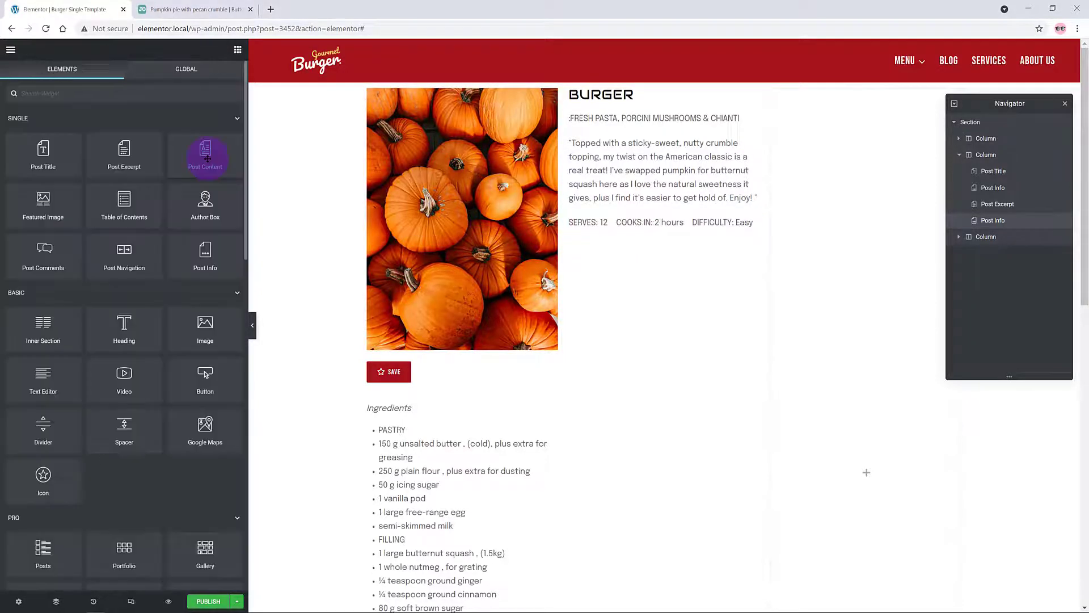
Step: Add a Post Content widget below the SERVES line and scroll to check the lorem ipsum body
left_click_drag(205, 148, 613, 229)
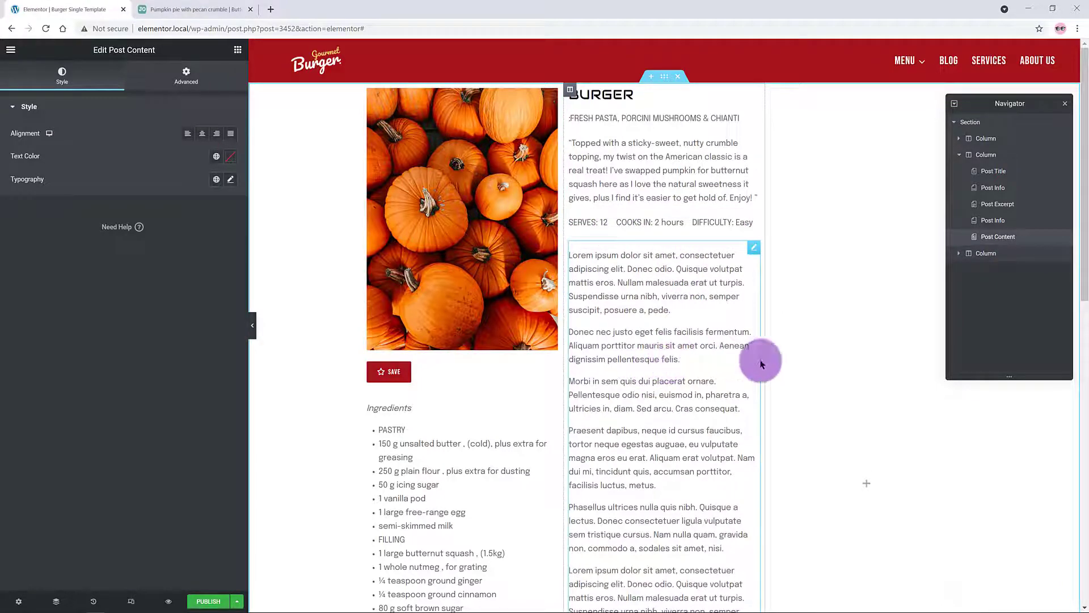
scroll(681, 315, "down", 5)
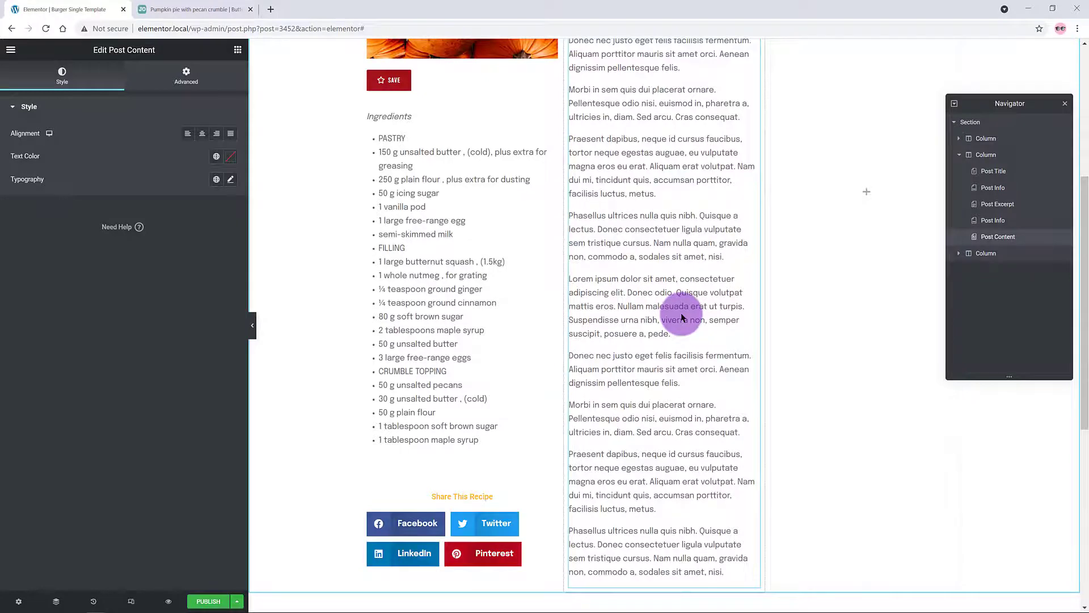
scroll(682, 317, "up", 4)
Step: Add a Post Info line showing Post Terms without date or time, and drop a Video into the right column
scroll(684, 317, "down", 5)
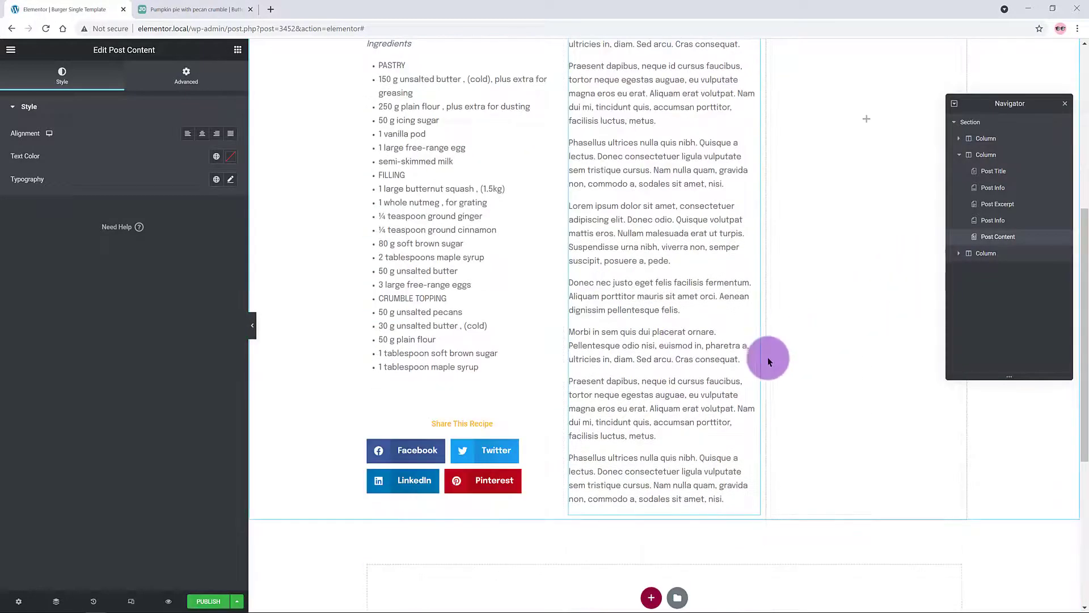
left_click(238, 49)
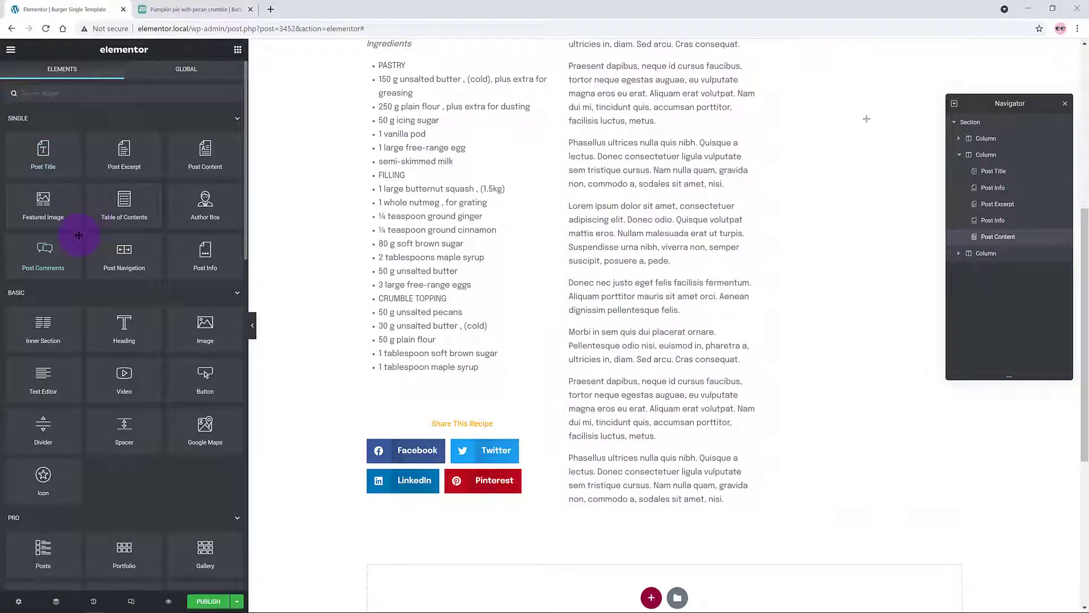
left_click_drag(96, 165, 632, 516)
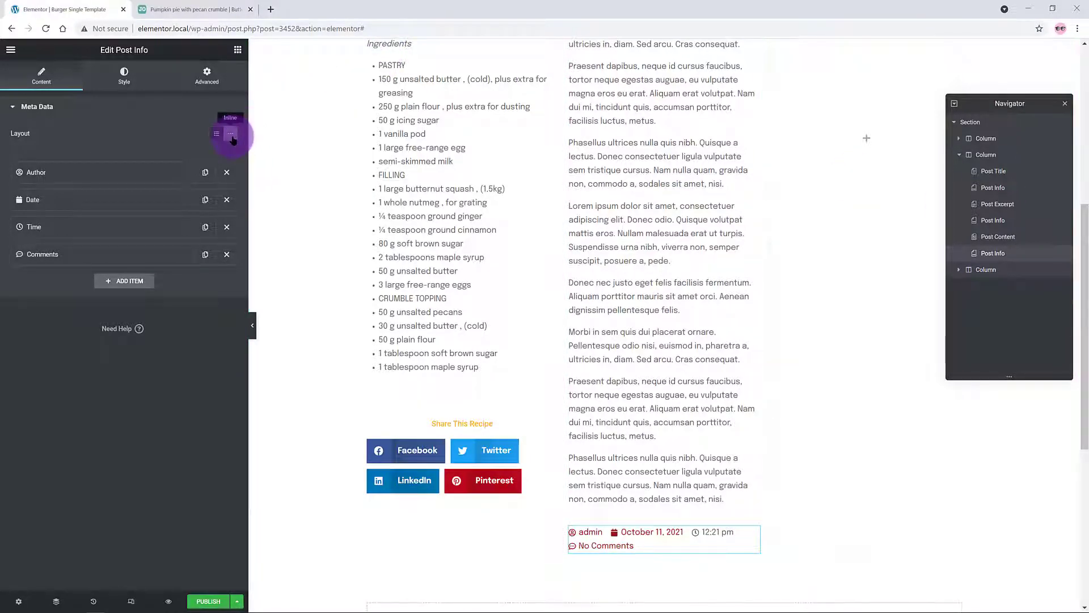
left_click(69, 172)
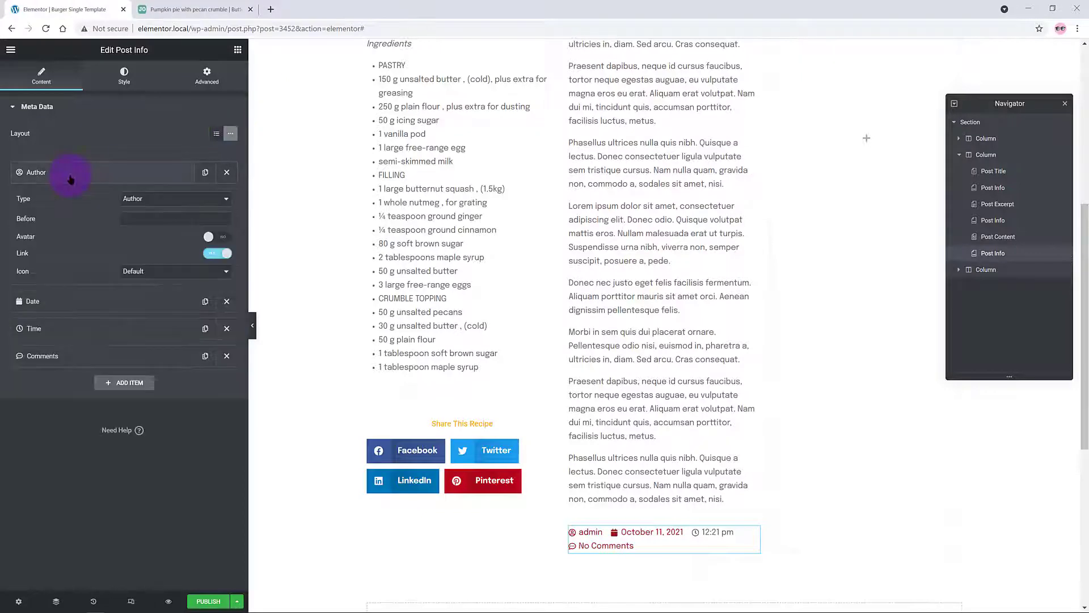
left_click(148, 200)
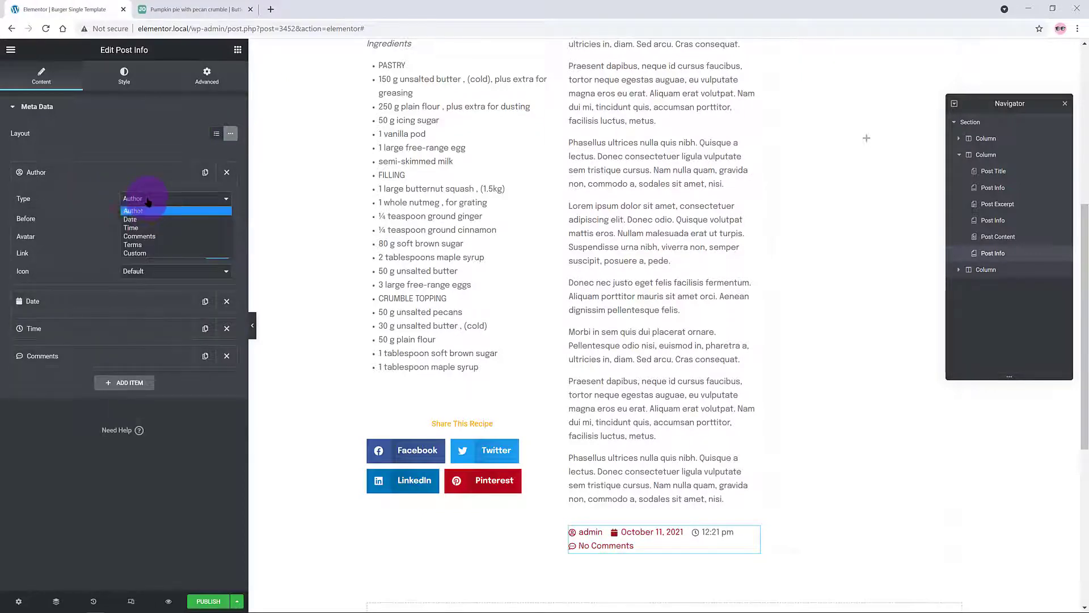
left_click(134, 253)
left_click(222, 233)
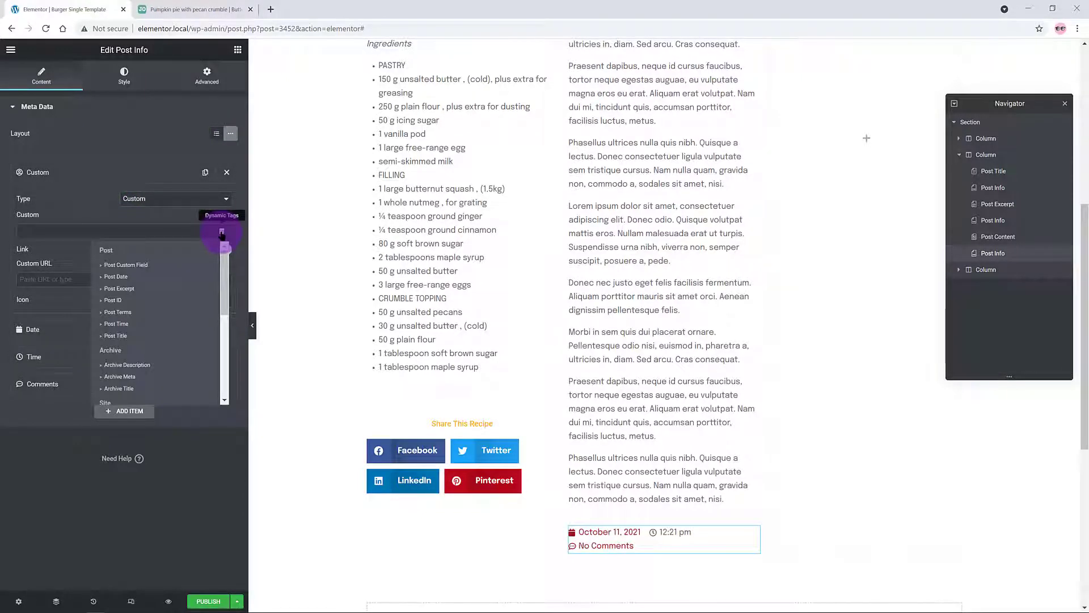
left_click(116, 312)
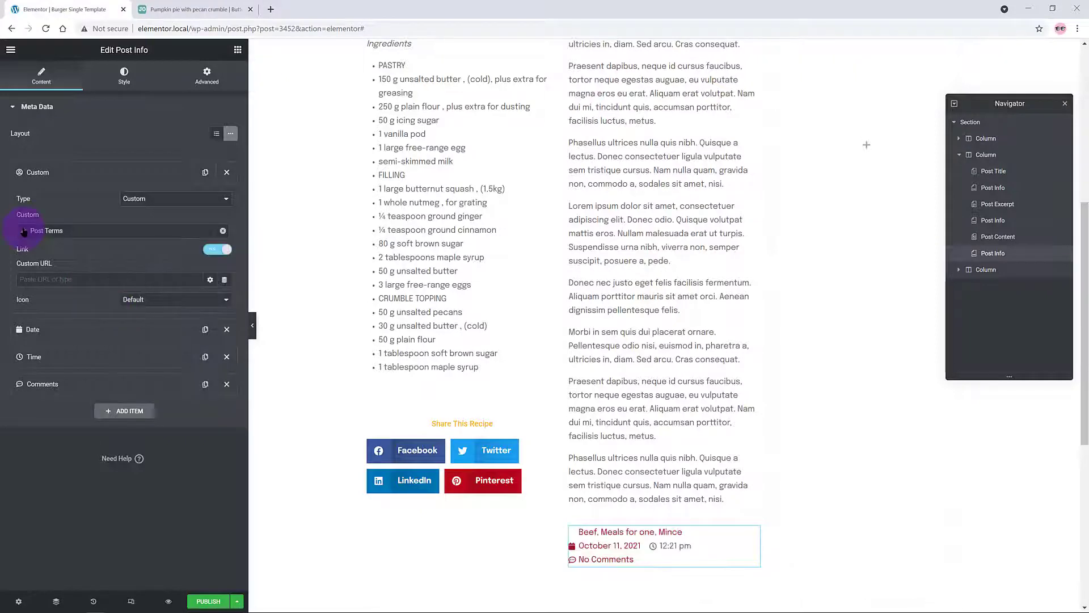
left_click(170, 172)
left_click(227, 199)
left_click(226, 199)
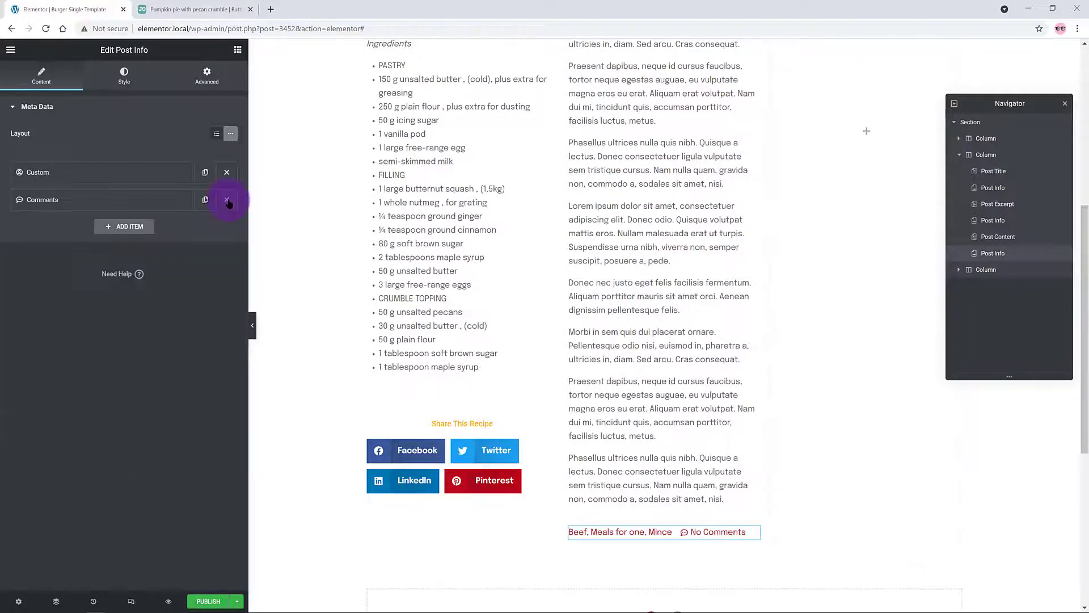
left_click(227, 199)
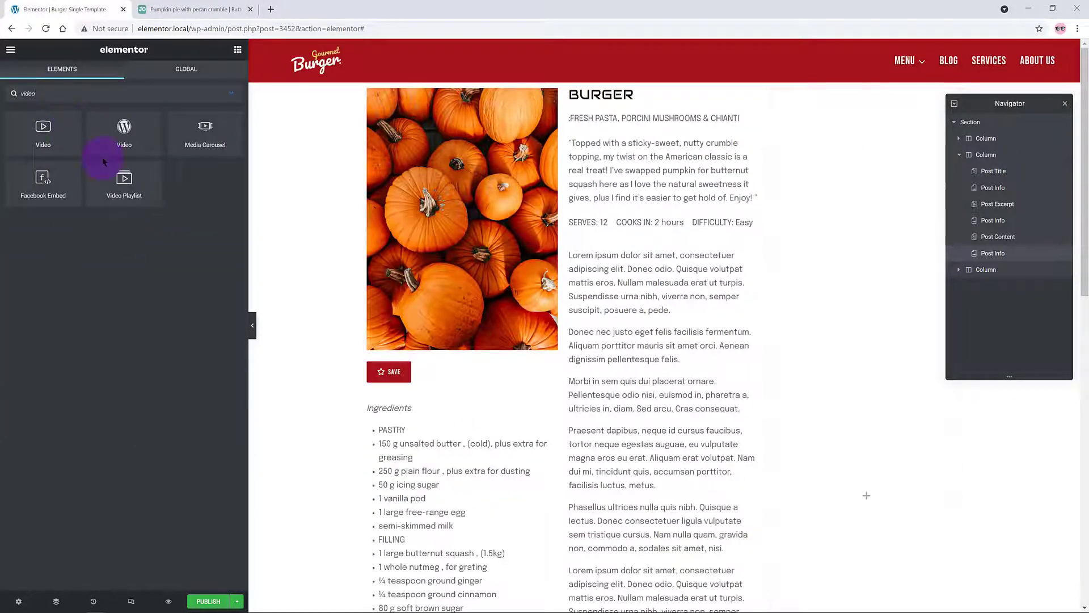
left_click_drag(104, 162, 839, 104)
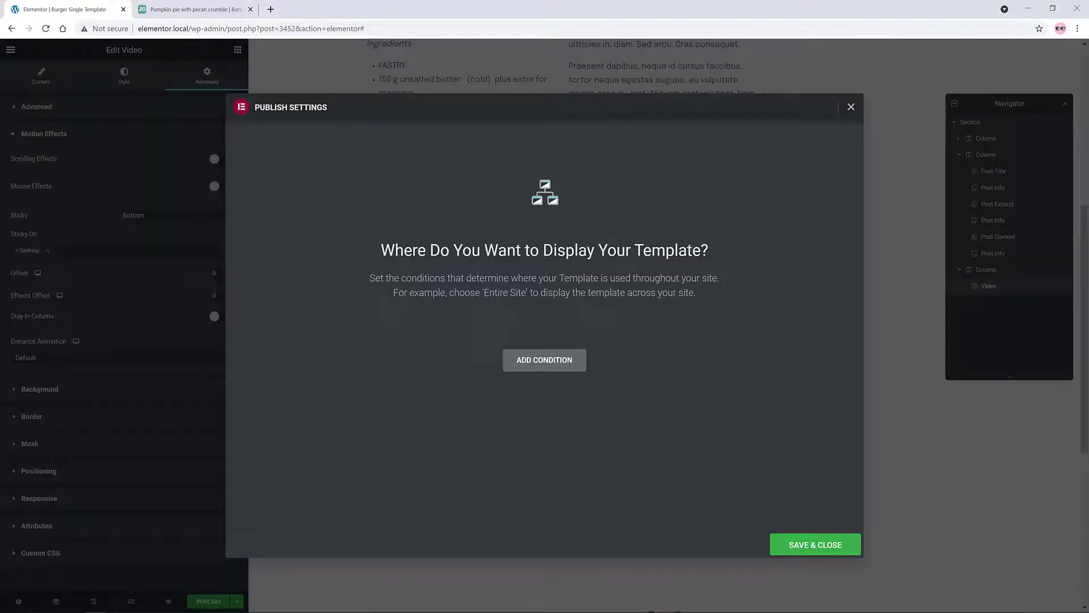
Step: Add an Include display condition for the recipe template when publishing
left_click(567, 364)
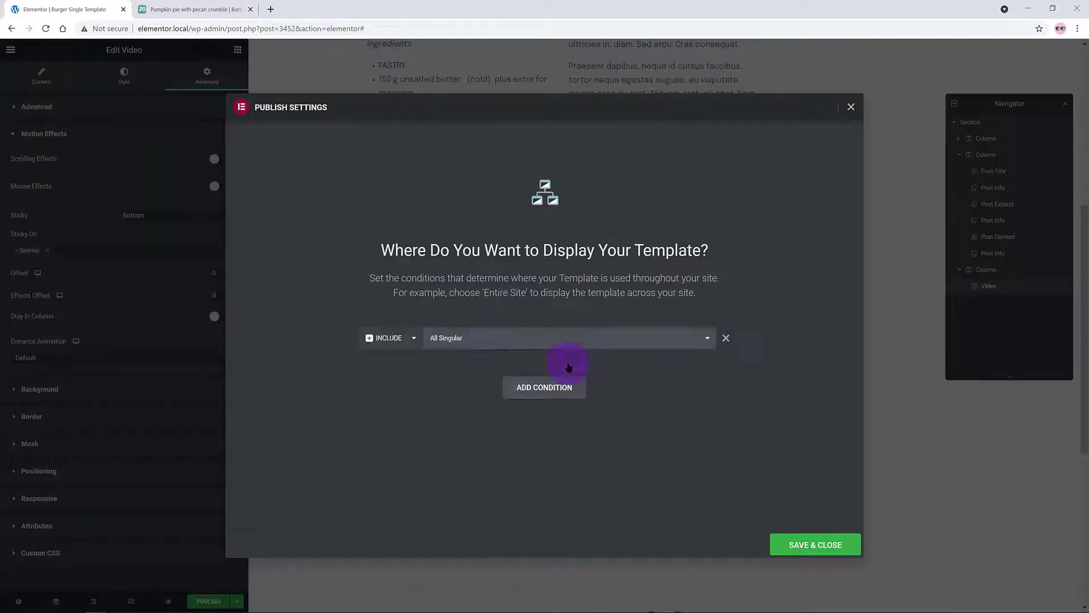
left_click(464, 337)
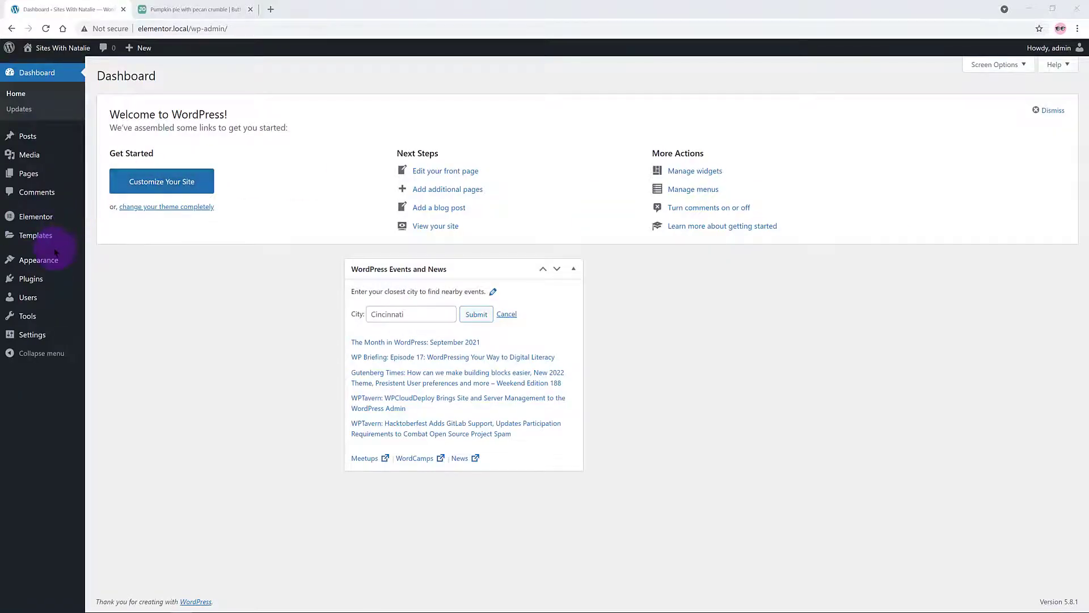
Step: Create a new Archive template named 'Blog' from the Theme Builder's Archive list
mouse_move(44, 241)
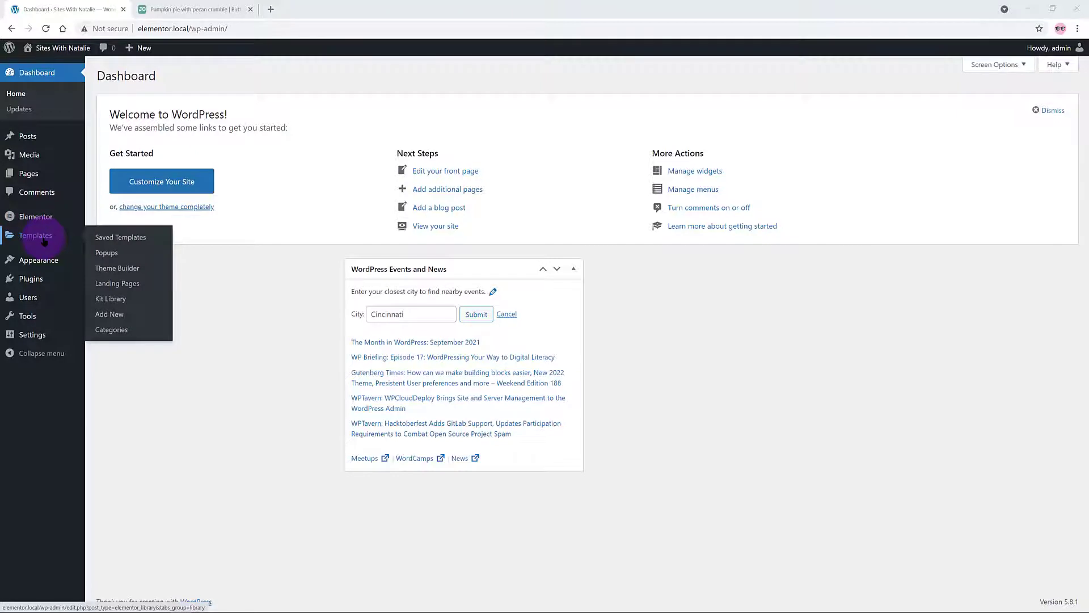
left_click(122, 268)
left_click(404, 213)
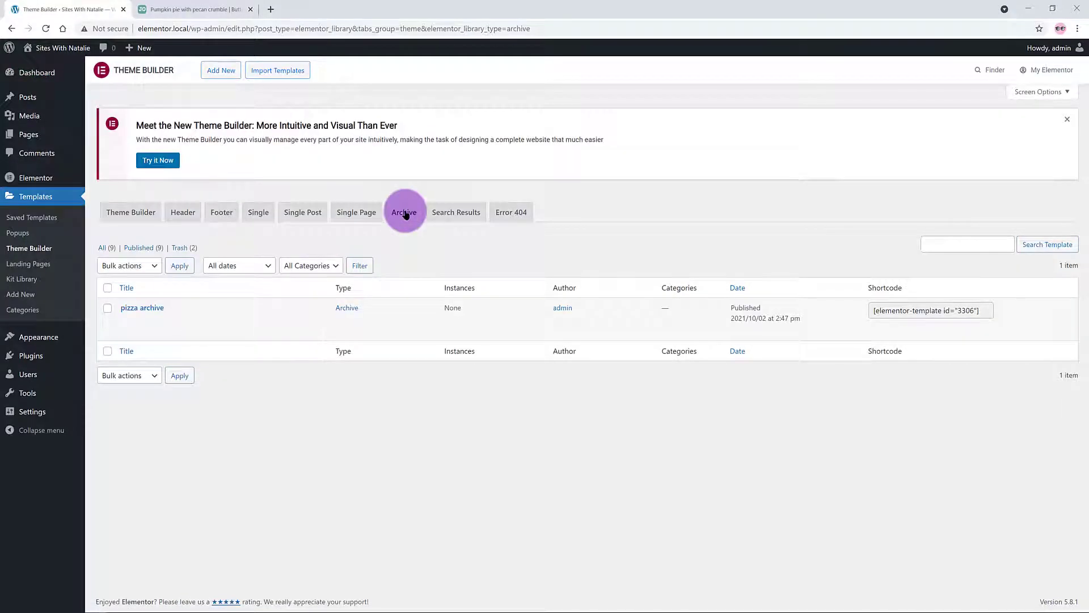
left_click(225, 71)
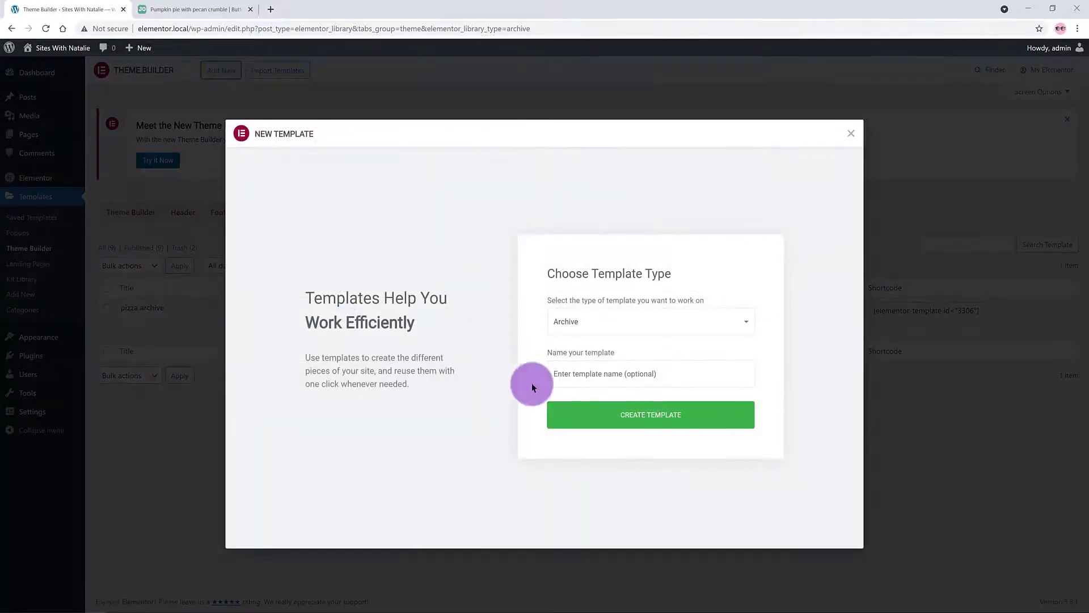
left_click(567, 375)
type("Blog")
left_click(644, 414)
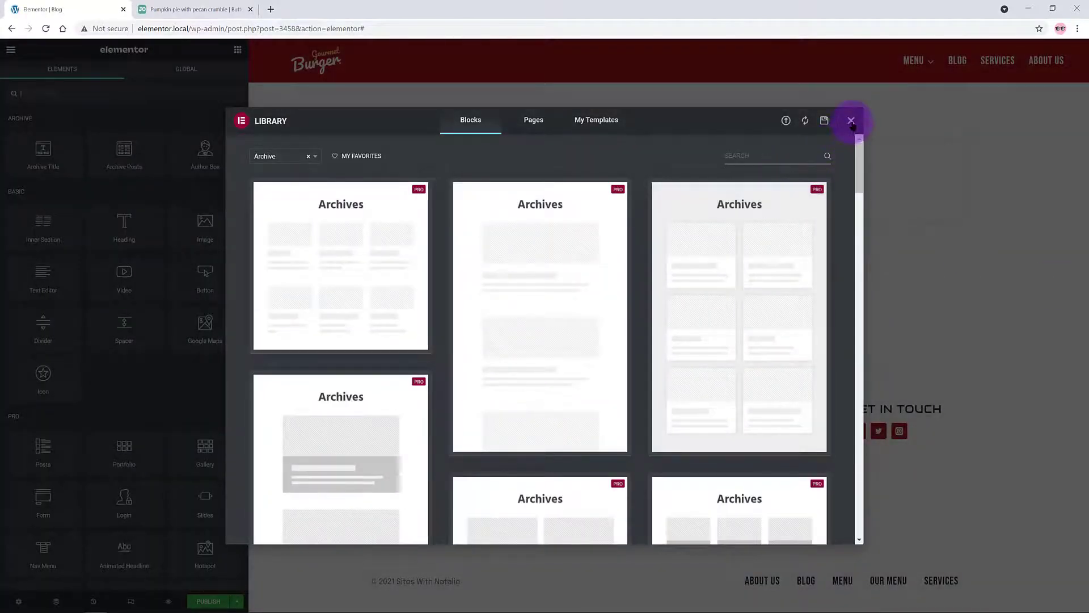
Step: Close the block library and add a one-column section to the empty page
left_click(851, 121)
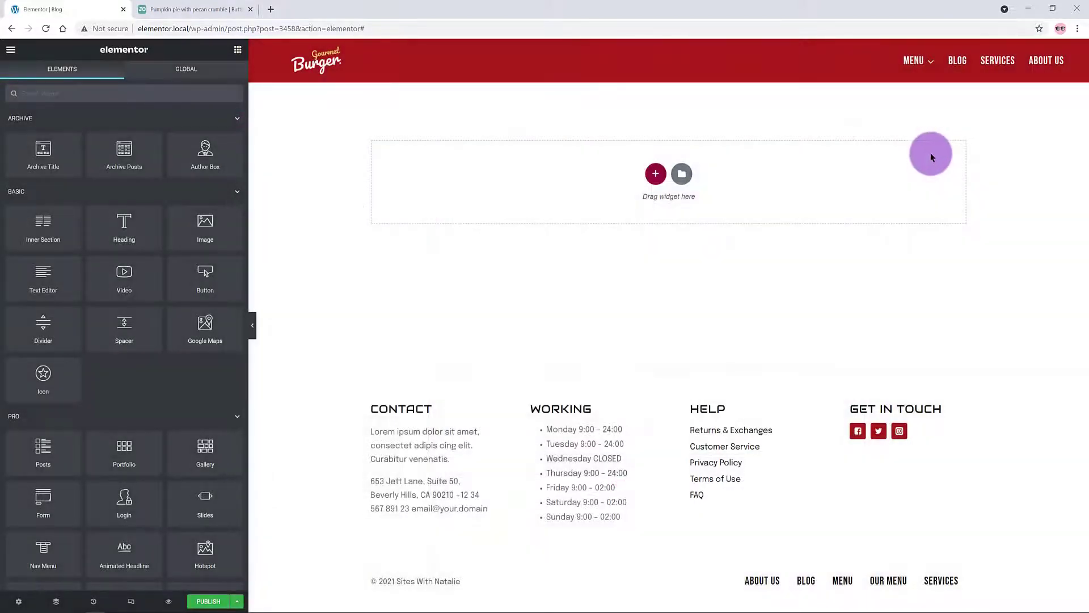
left_click(655, 174)
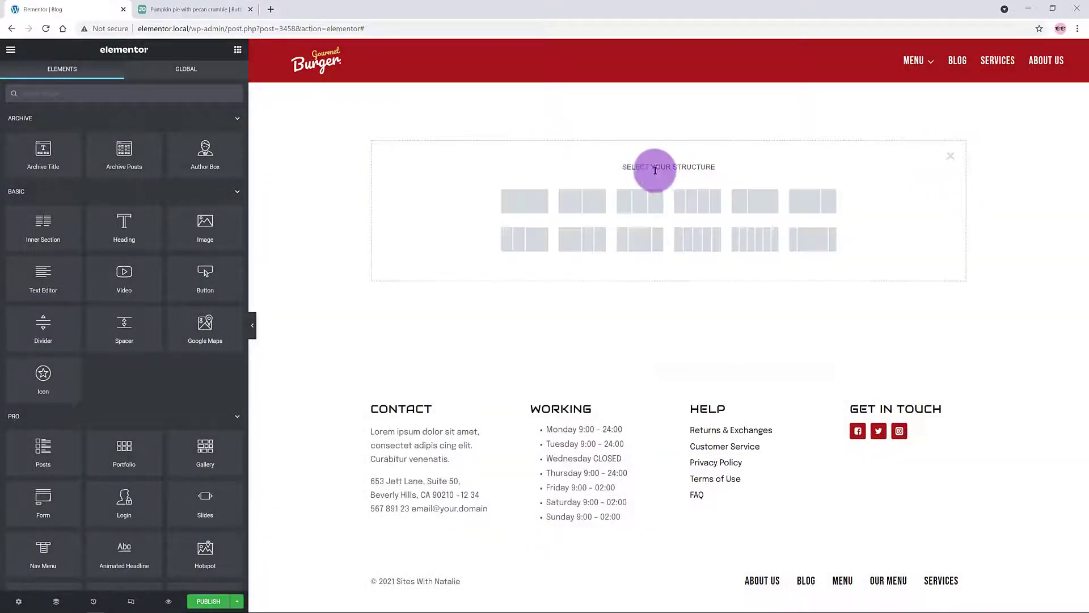
left_click(526, 202)
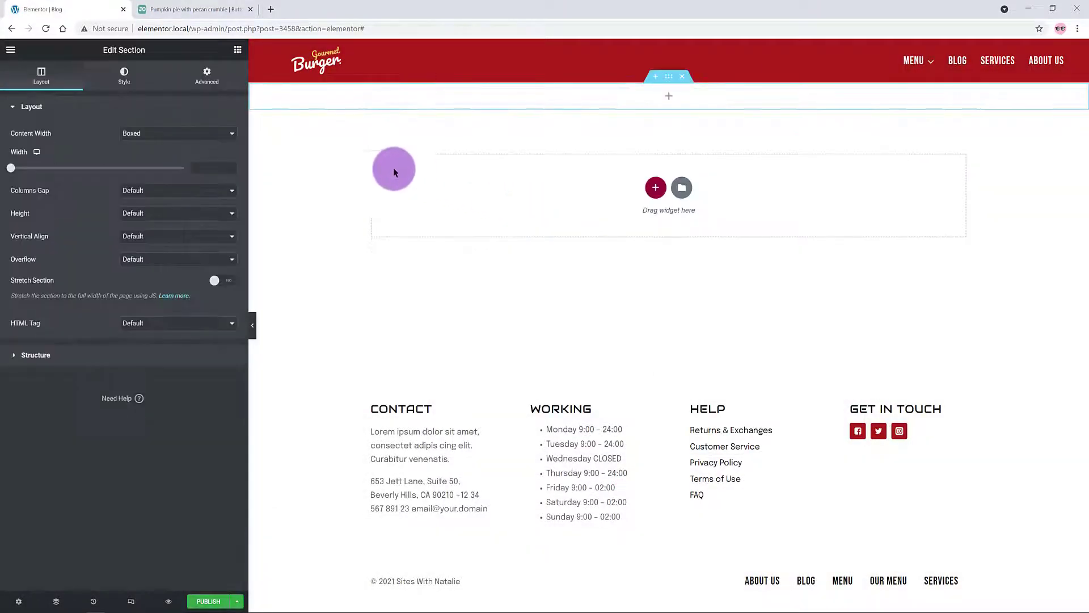
Step: Add an Archive Title widget showing just BLOG, with Include Context turned off
left_click(237, 50)
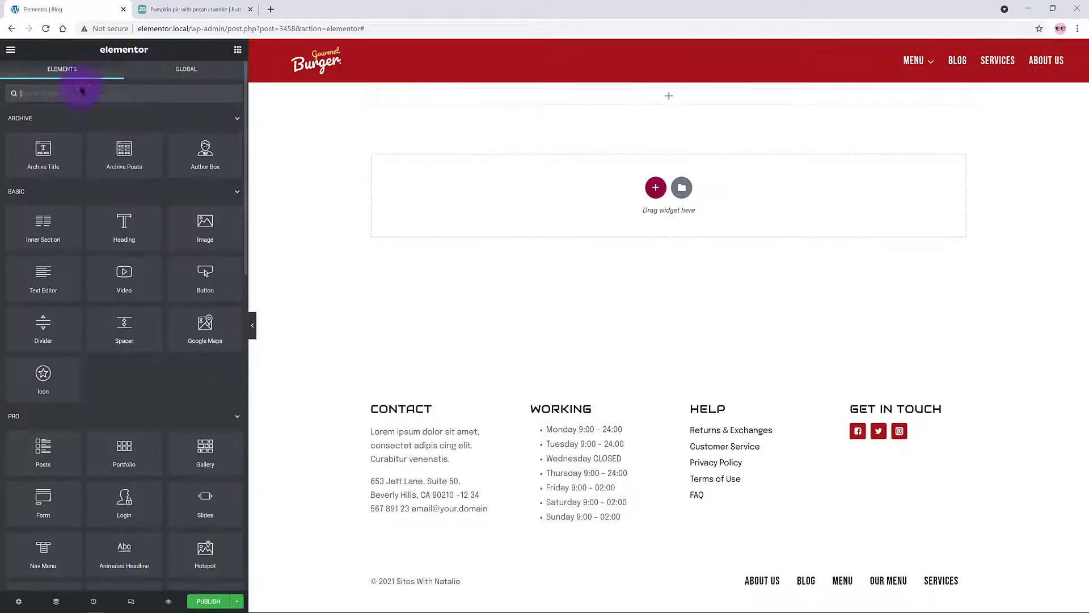
left_click_drag(44, 149, 678, 101)
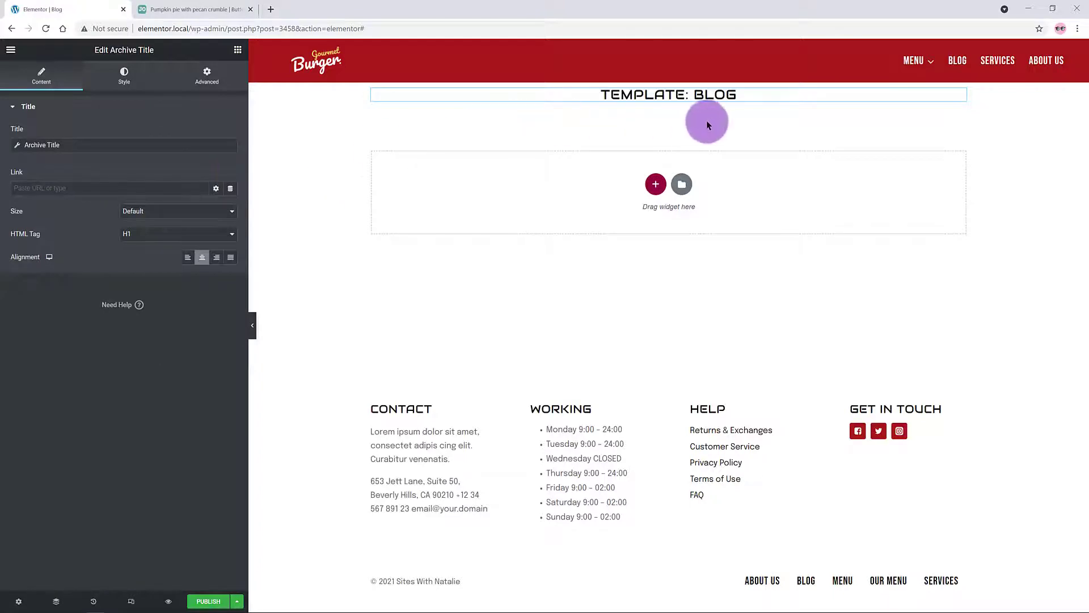
left_click(17, 145)
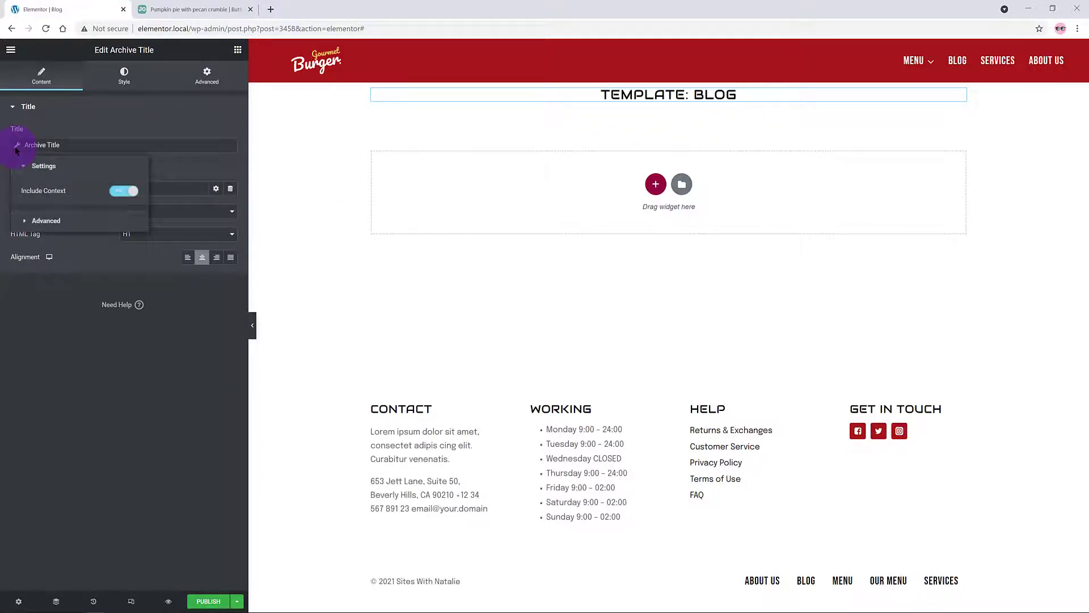
left_click(117, 191)
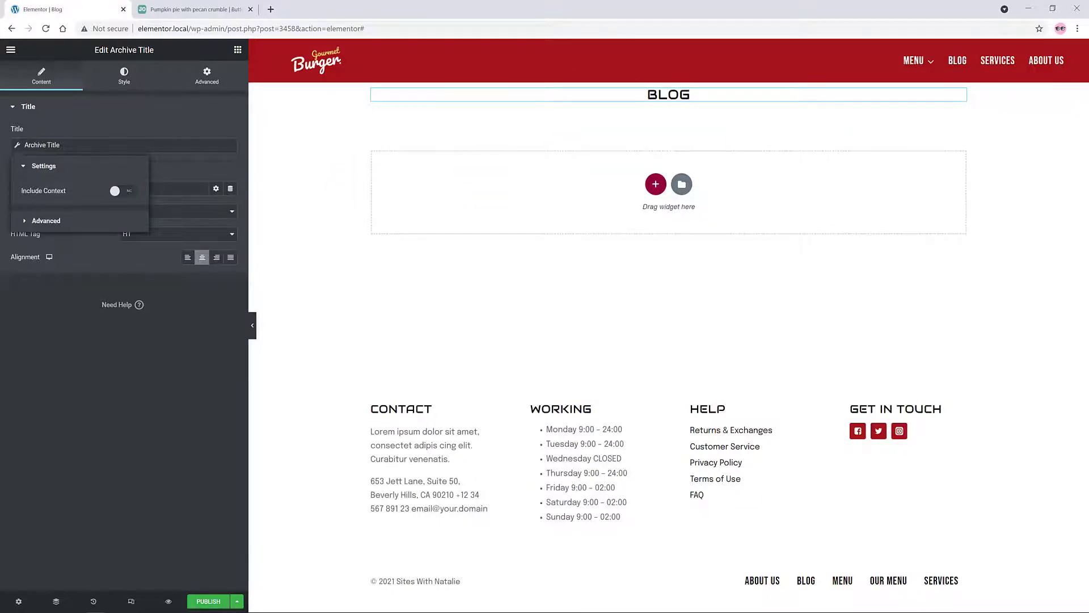
left_click(683, 94)
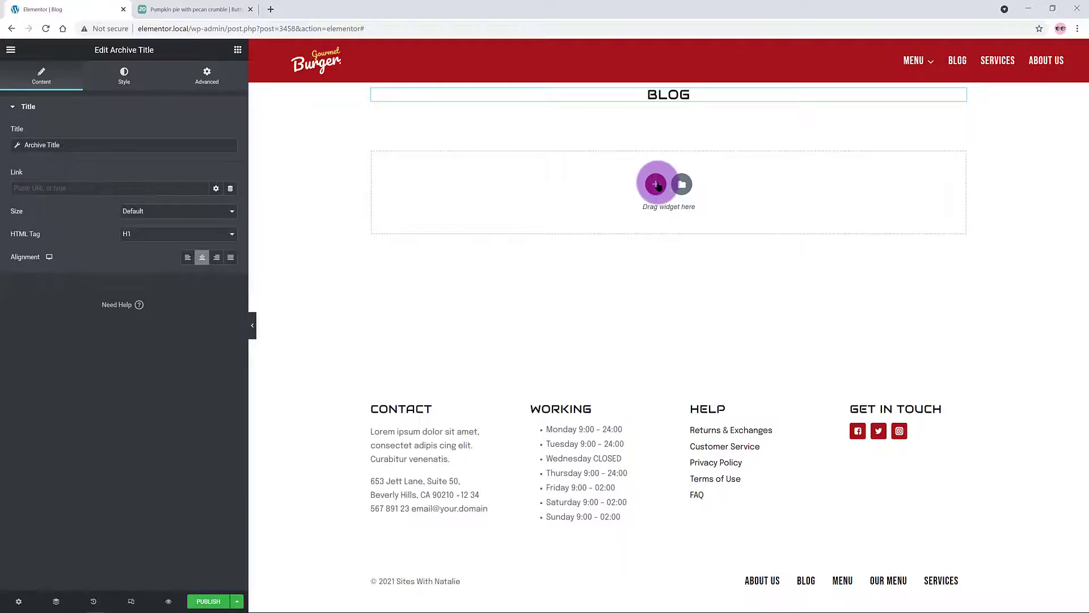
Step: Add a second one-column section below the BLOG title
left_click(656, 184)
left_click(520, 218)
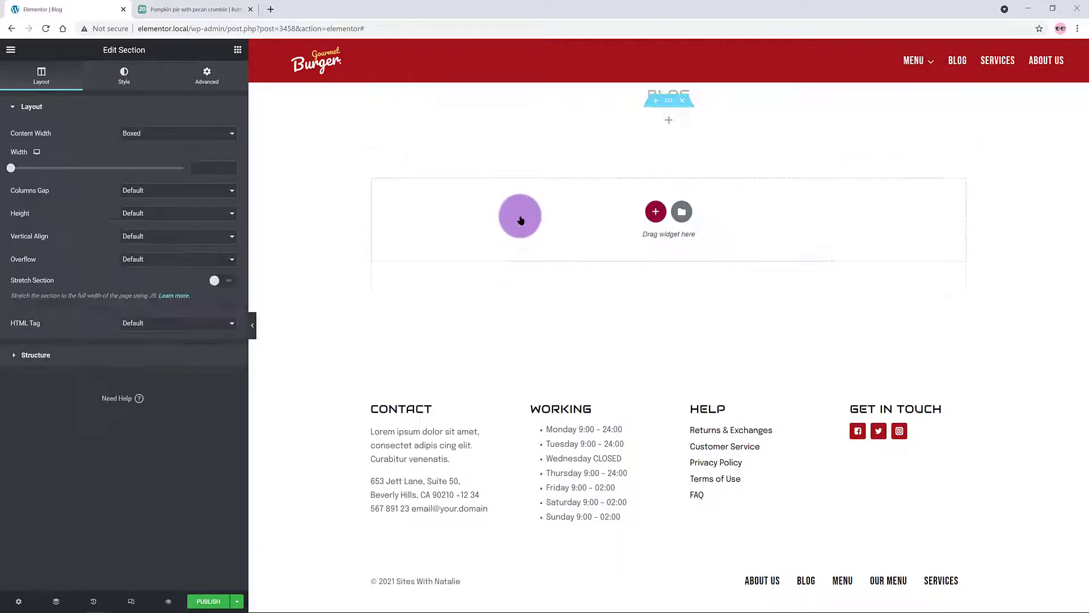
left_click(206, 77)
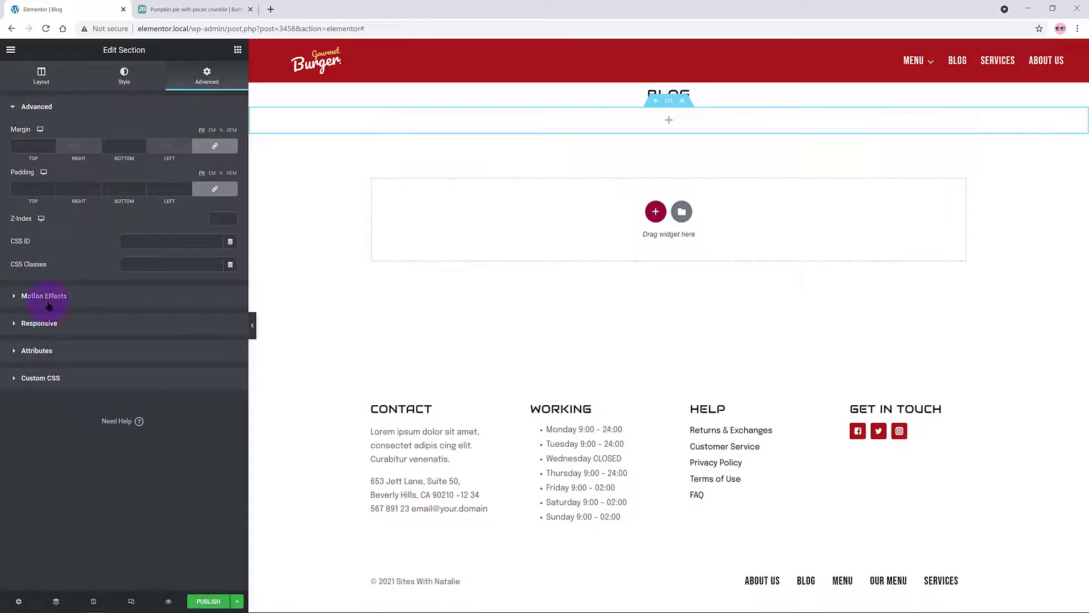
left_click(237, 49)
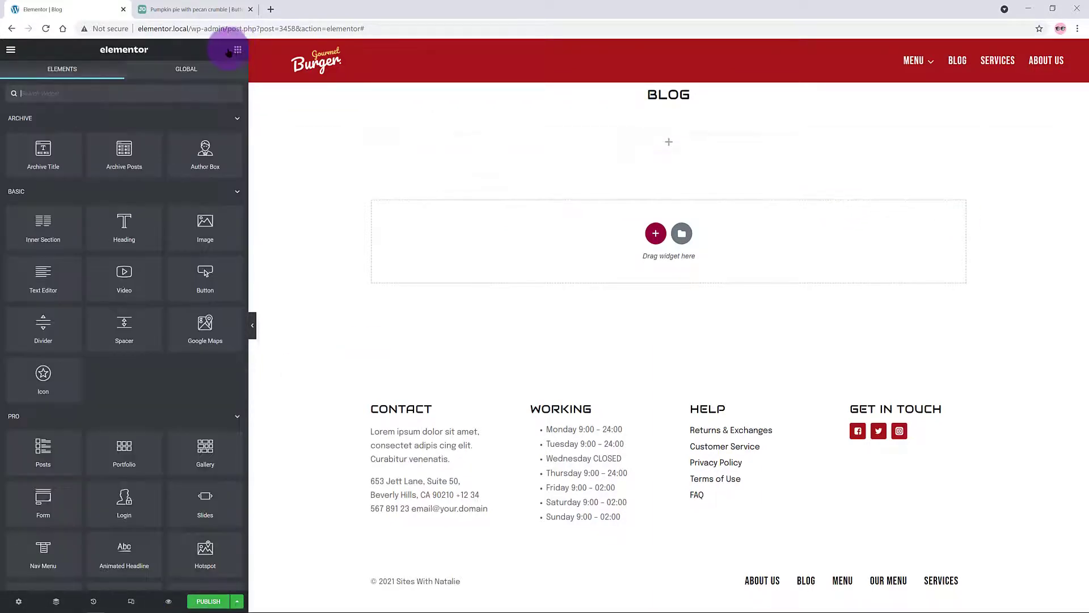
left_click(62, 95)
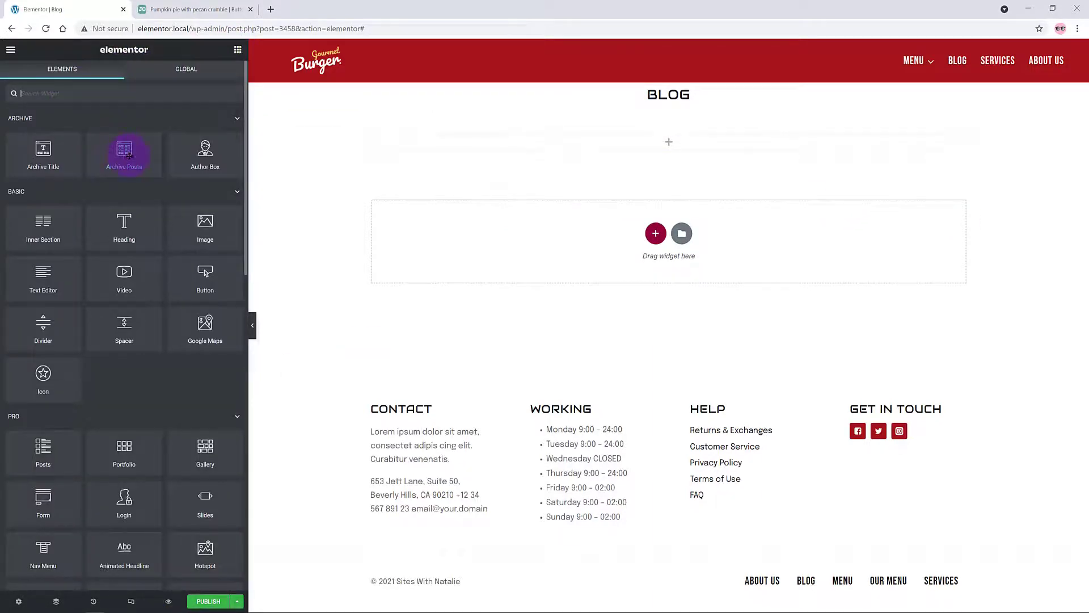
Step: Place an Archive Posts widget using the Cards skin, then publish and begin adding a condition
left_click_drag(124, 151, 670, 134)
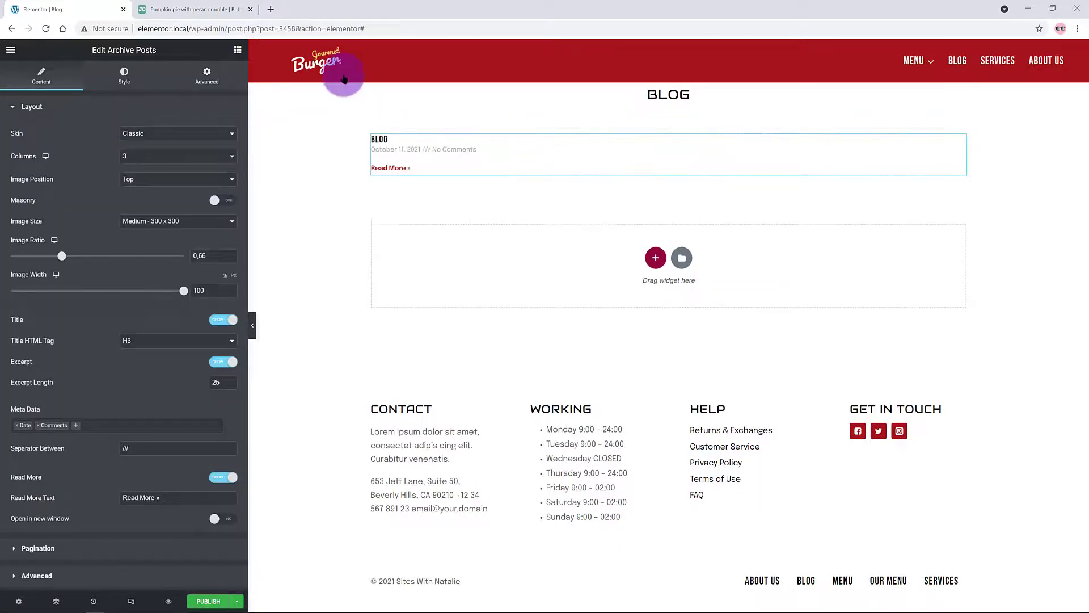
left_click(180, 134)
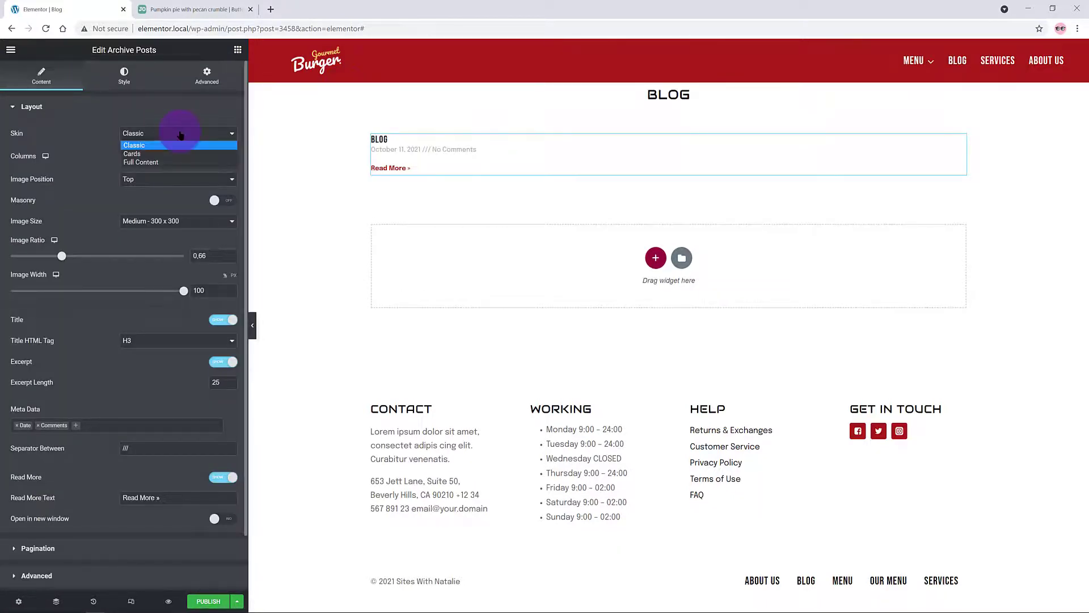
left_click(180, 145)
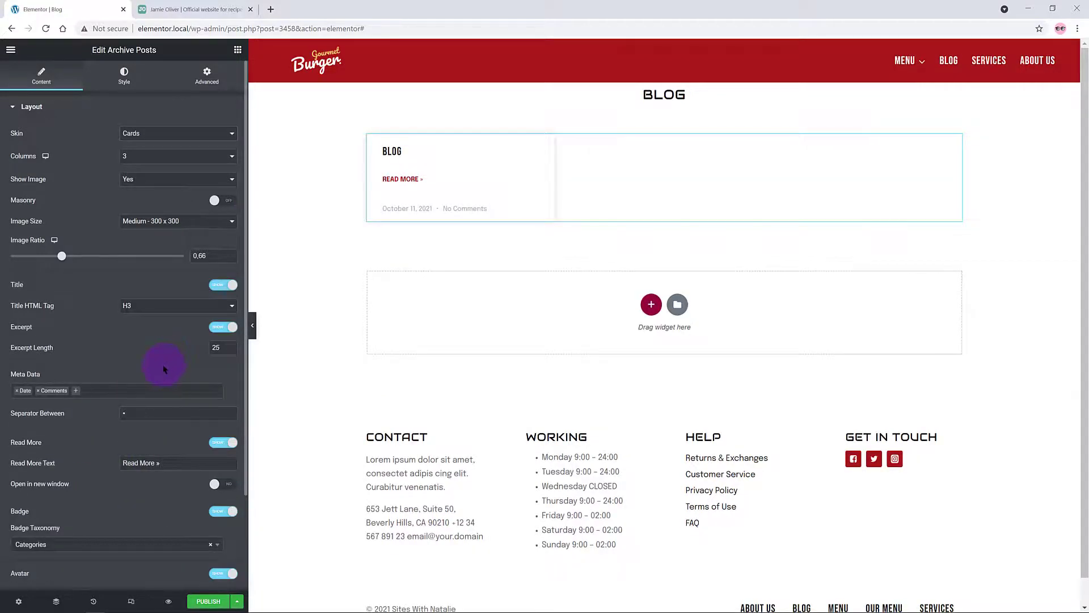
scroll(164, 368, "down", 3)
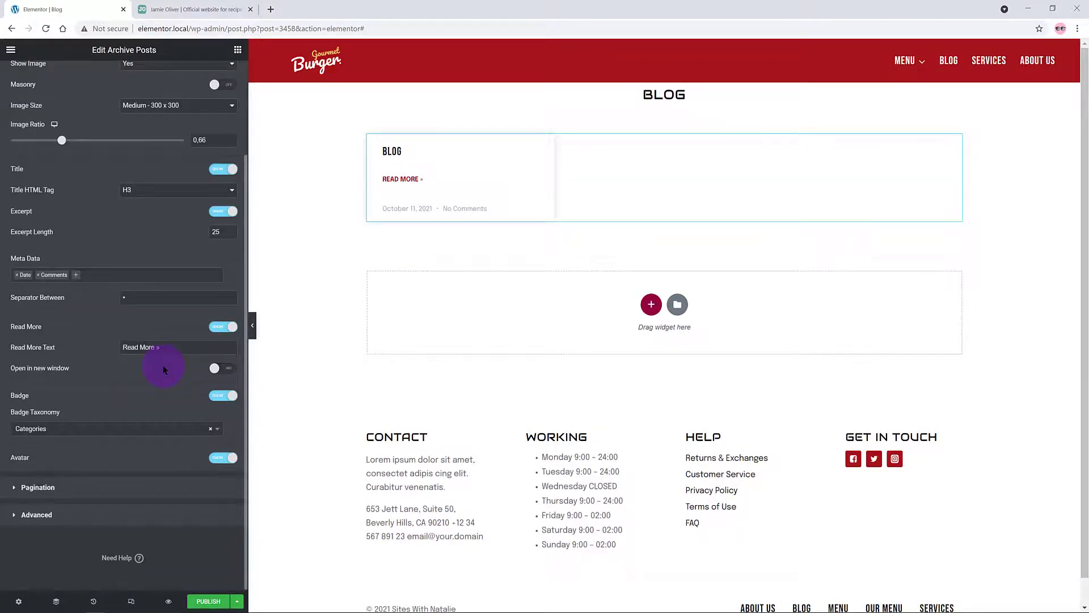
scroll(156, 97, "up", 5)
scroll(156, 97, "down", 5)
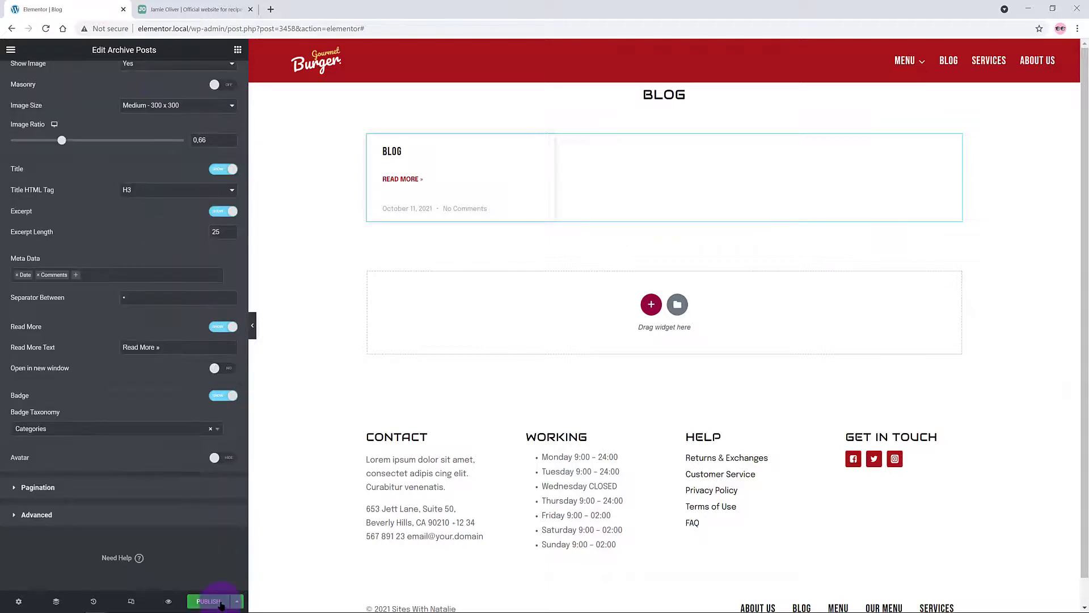
left_click(218, 602)
left_click(555, 368)
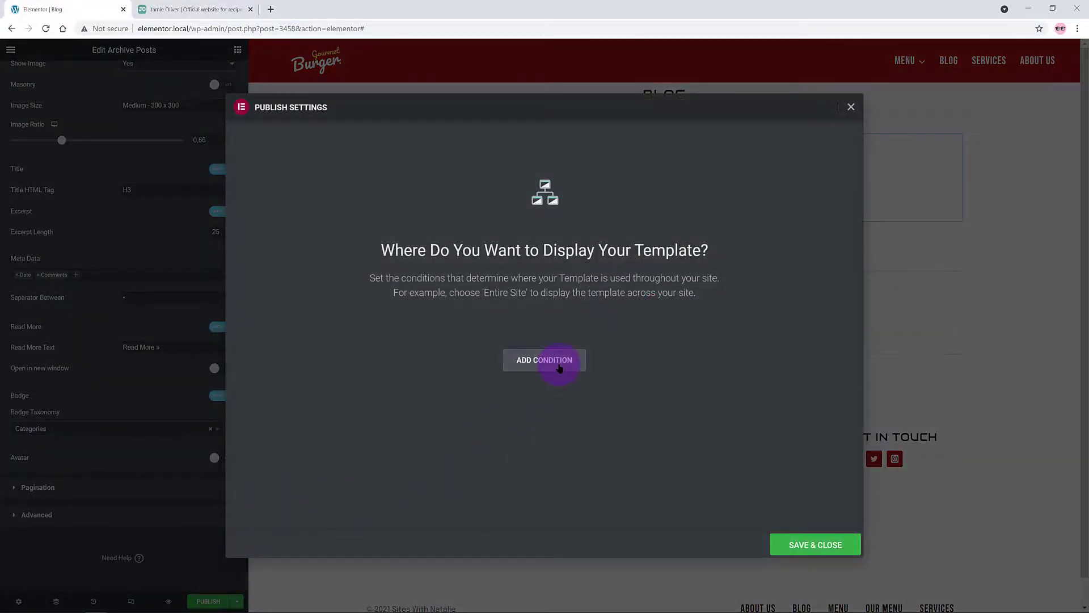
Step: Choose Posts Archive as the display condition and save to publish the Blog template
left_click(474, 340)
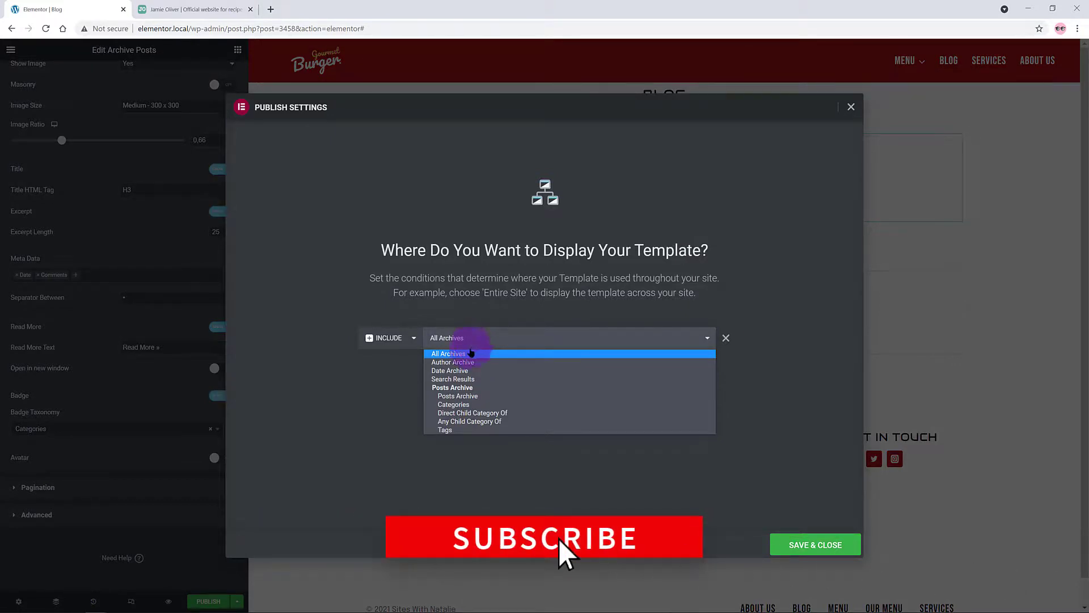
left_click(485, 397)
left_click(808, 551)
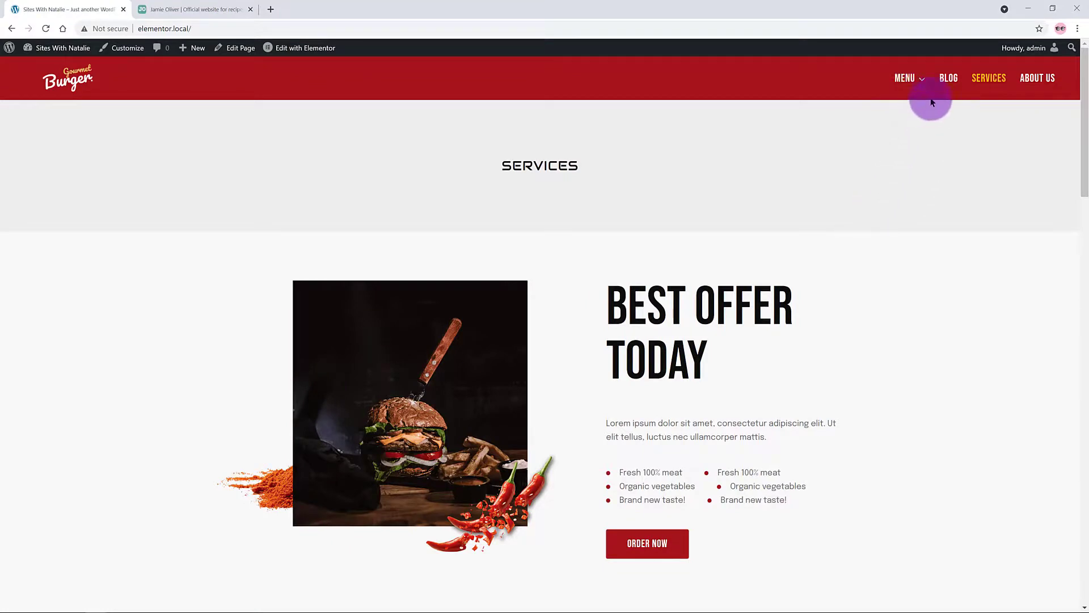
Step: Follow the BLOG menu link on the live site and scroll through the page shown
left_click(952, 80)
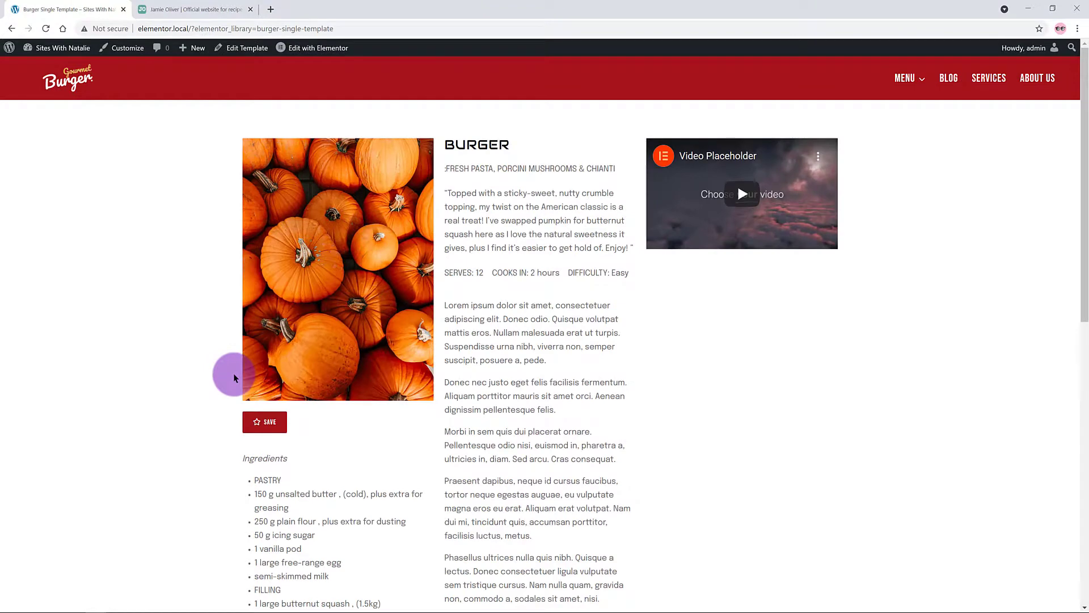
scroll(233, 372, "down", 9)
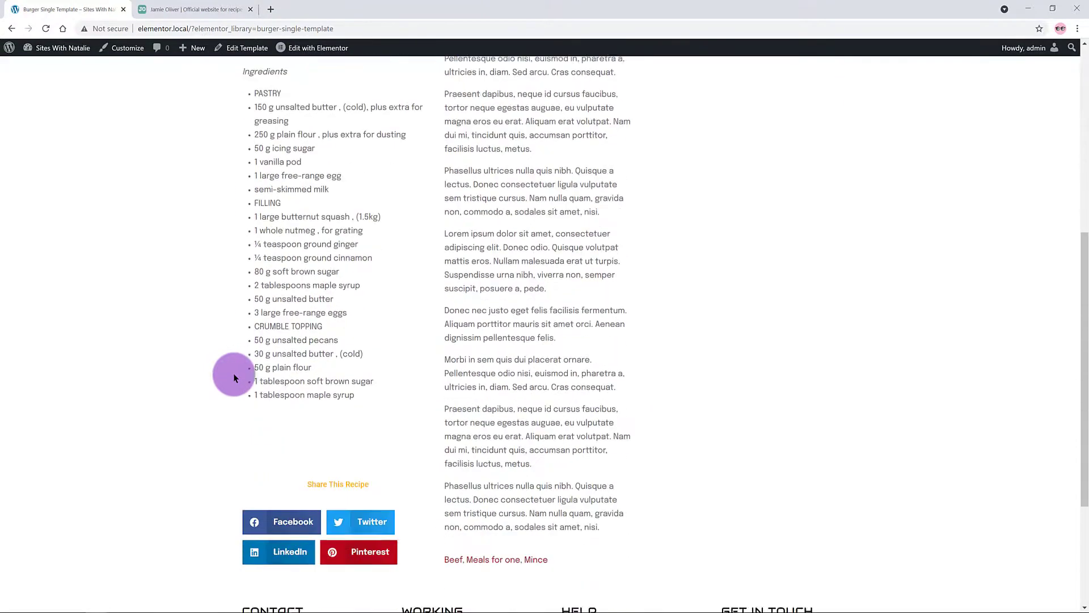
scroll(233, 373, "up", 6)
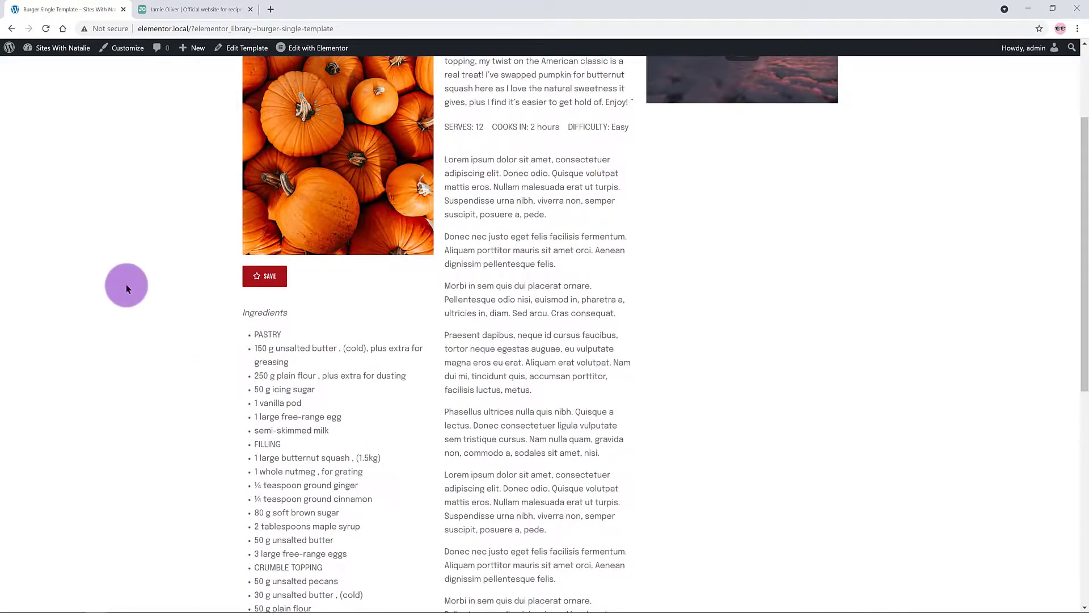